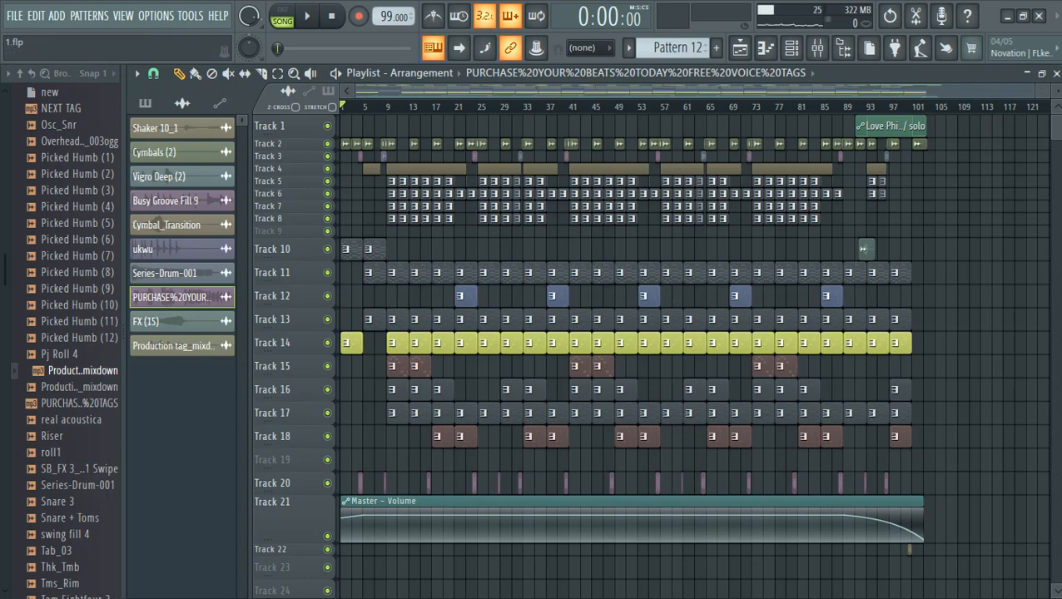
Look over the song arrangement in the playlist, the audio channels in the channel rack and the effects on the Master mixer track.
{"action": "mouse_move", "coordinate": [1033, 91]}
{"action": "left_mouse_down"}
{"action": "mouse_move", "coordinate": [903, 91]}
{"action": "mouse_move", "coordinate": [1034, 90]}
{"action": "left_mouse_up"}
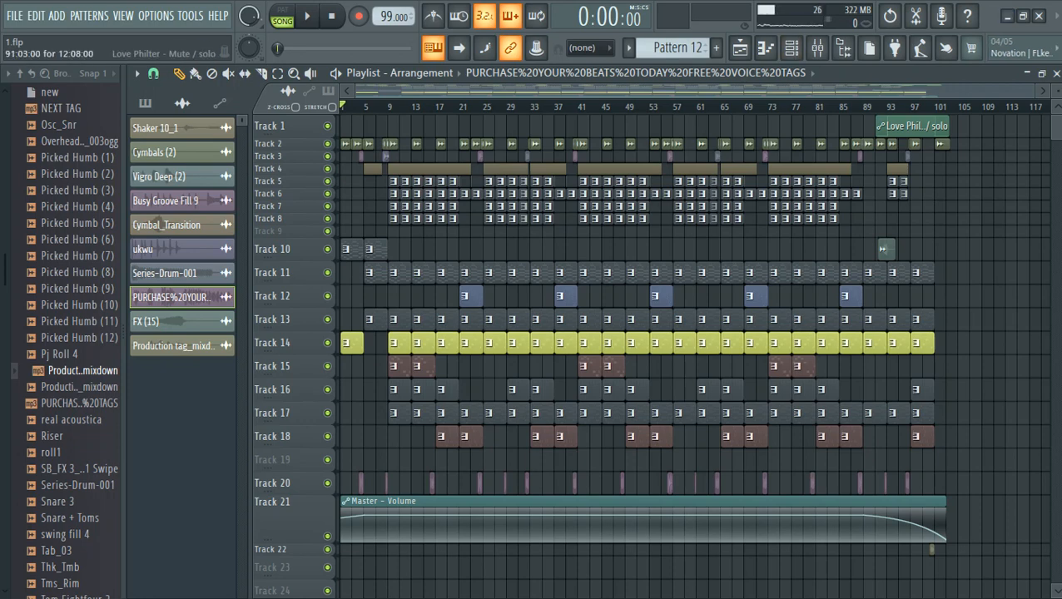
{"action": "left_click", "coordinate": [790, 48]}
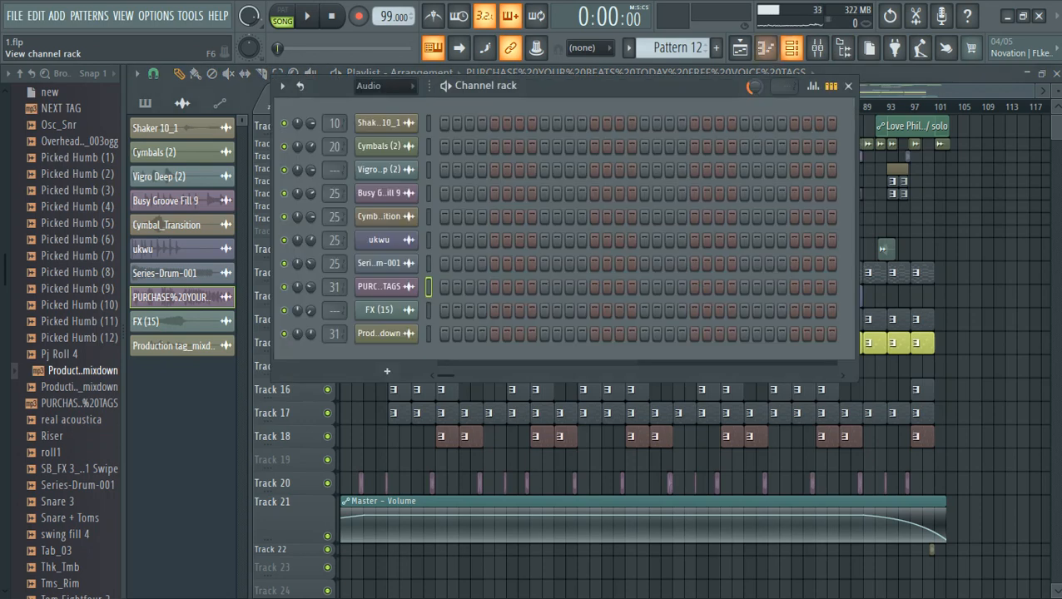
{"action": "left_click_drag", "start_coordinate": [672, 48], "coordinate": [672, 62]}
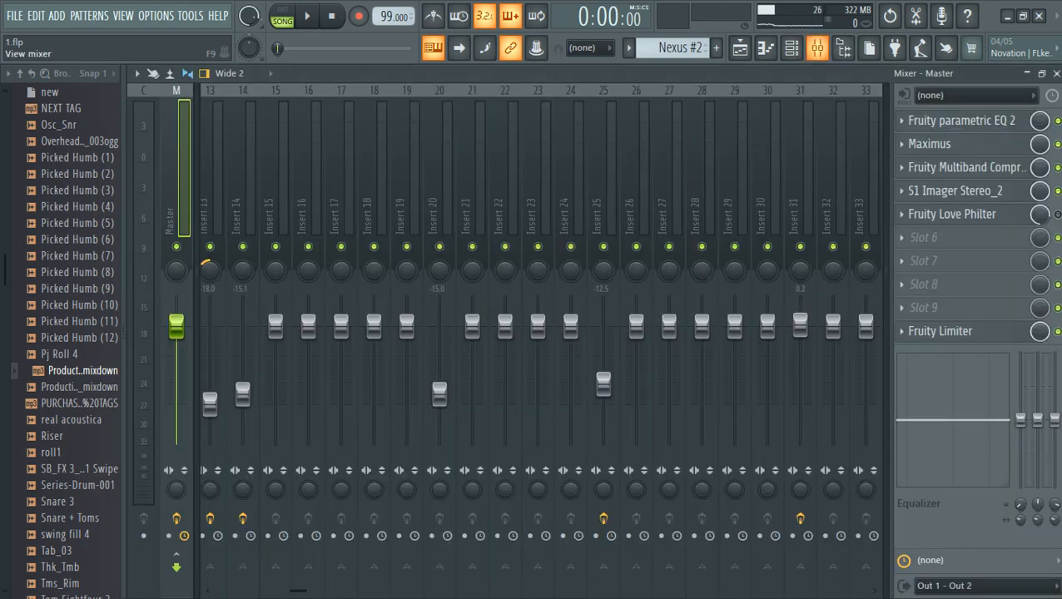
{"action": "left_click", "coordinate": [818, 48]}
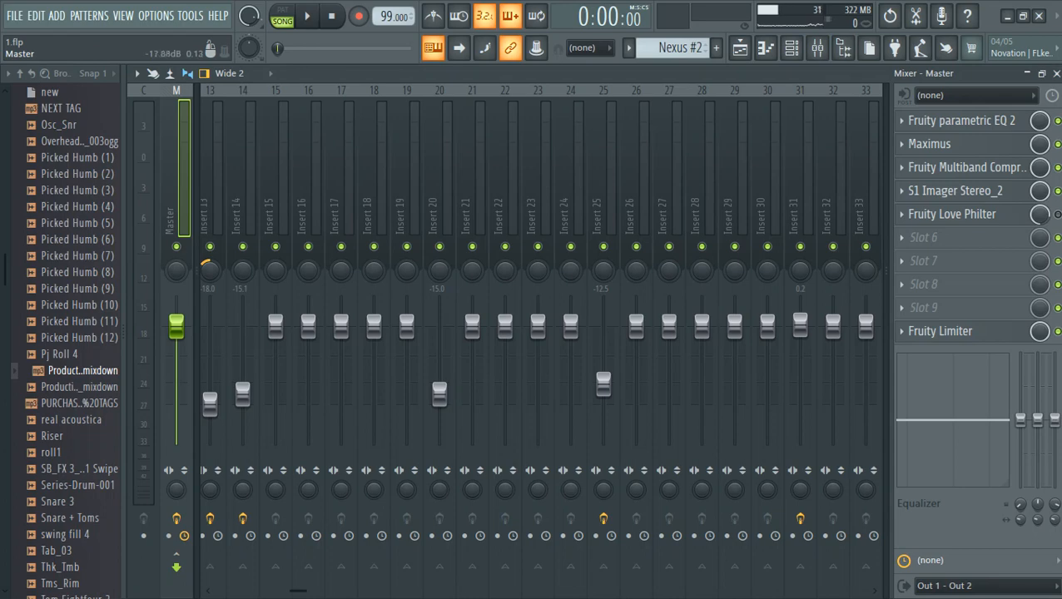
Compare the mixer inserts from 14 to 25 and their effect slots with the channel routing in the channel rack.
{"action": "left_click", "coordinate": [537, 183]}
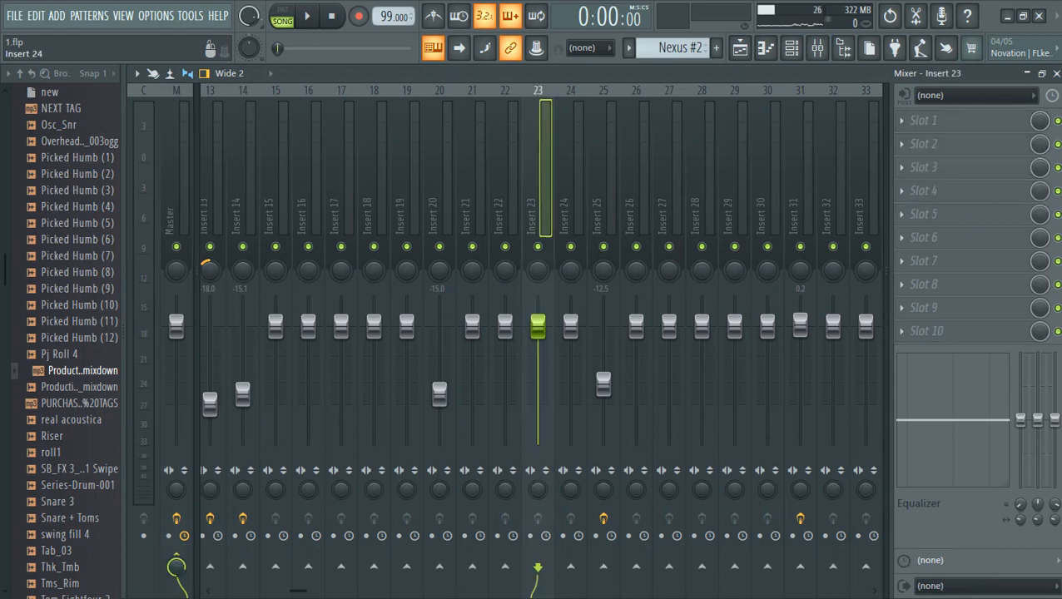
{"action": "key", "text": "Right"}
{"action": "key", "text": "Right"}
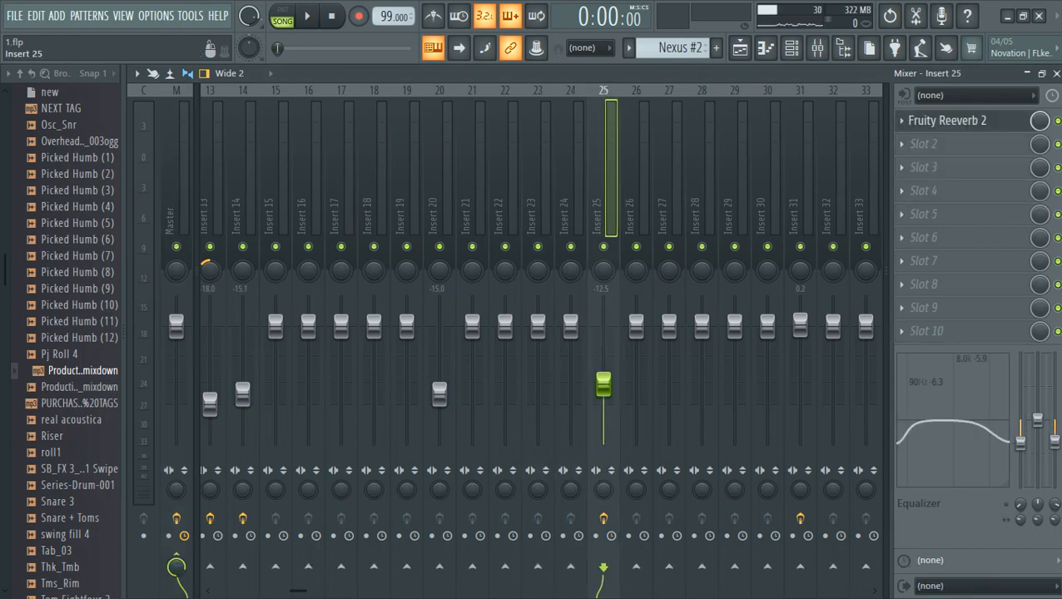
{"action": "left_click", "coordinate": [792, 48]}
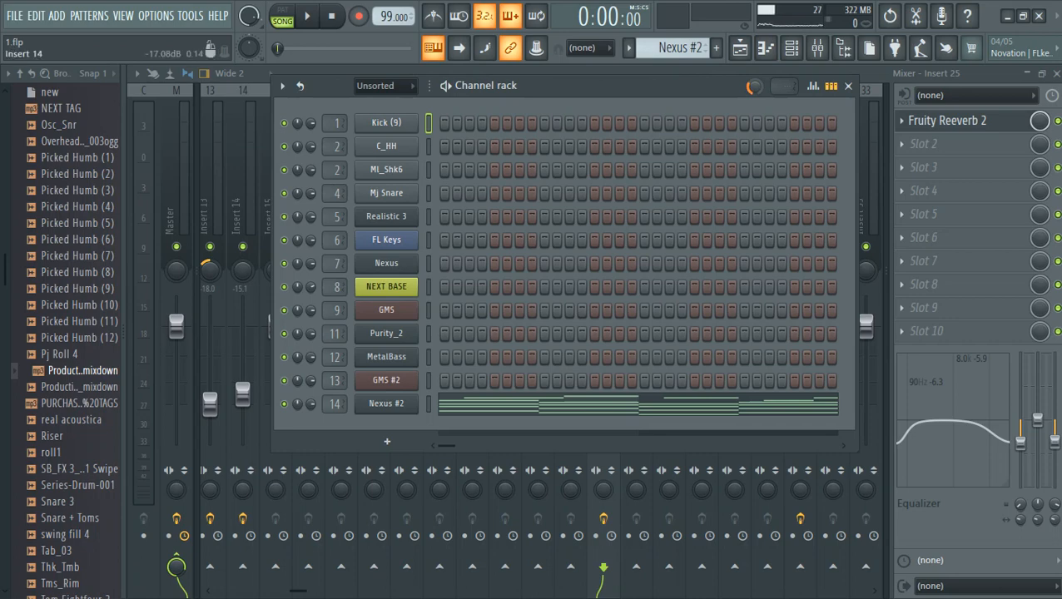
{"action": "left_click", "coordinate": [244, 323]}
{"action": "left_click", "coordinate": [305, 198]}
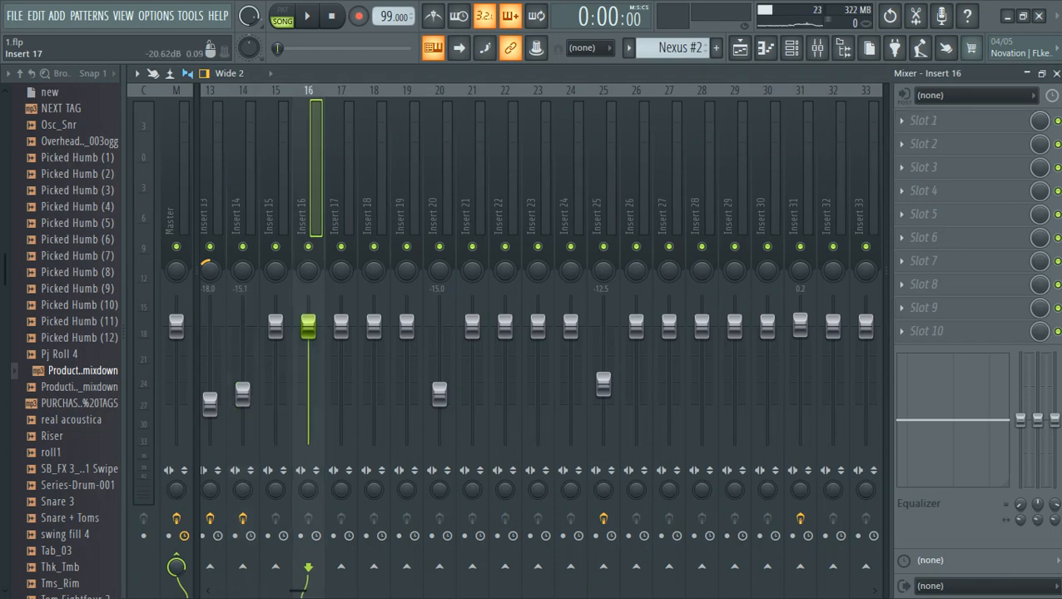
{"action": "left_click", "coordinate": [535, 200]}
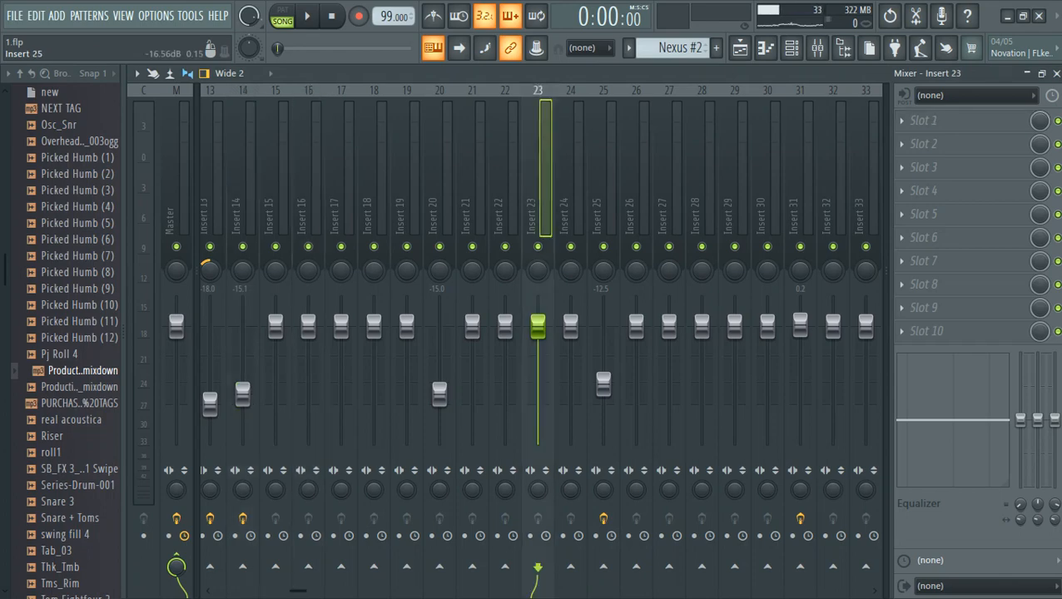
{"action": "left_click", "coordinate": [601, 188]}
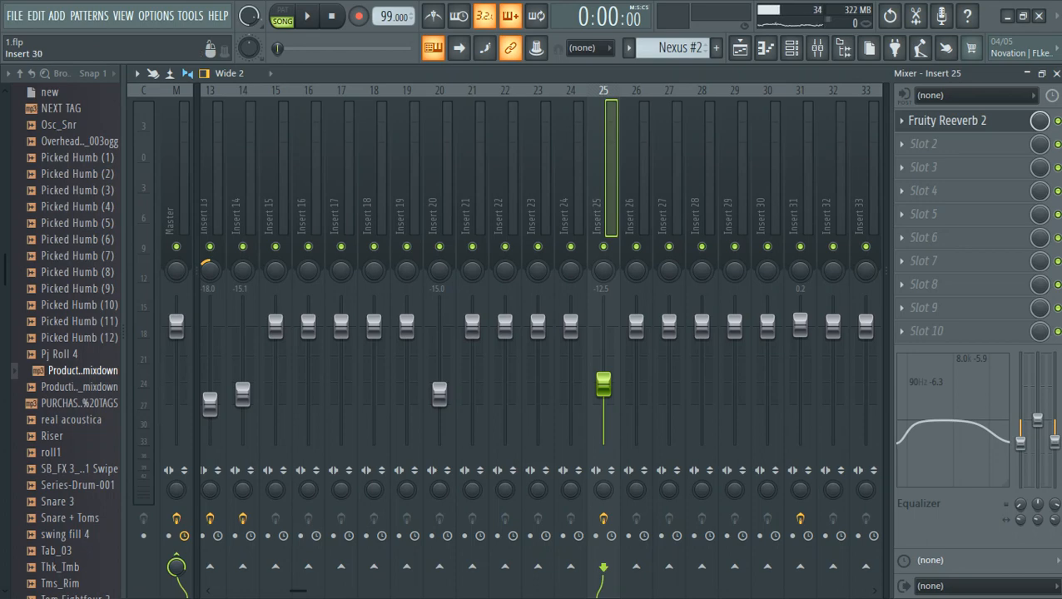
{"action": "left_click", "coordinate": [792, 48]}
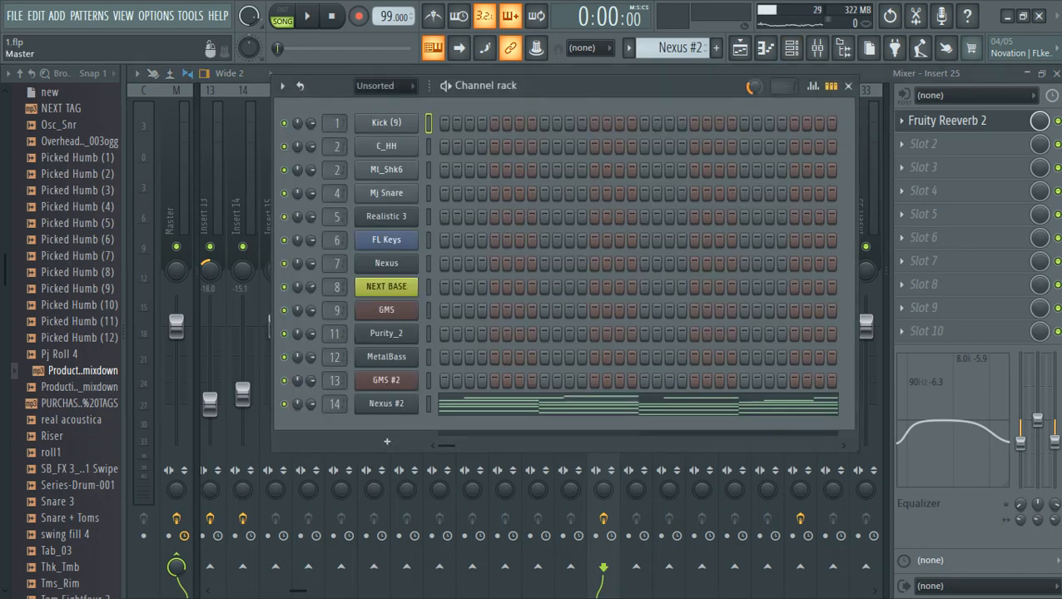
{"action": "left_click", "coordinate": [174, 193]}
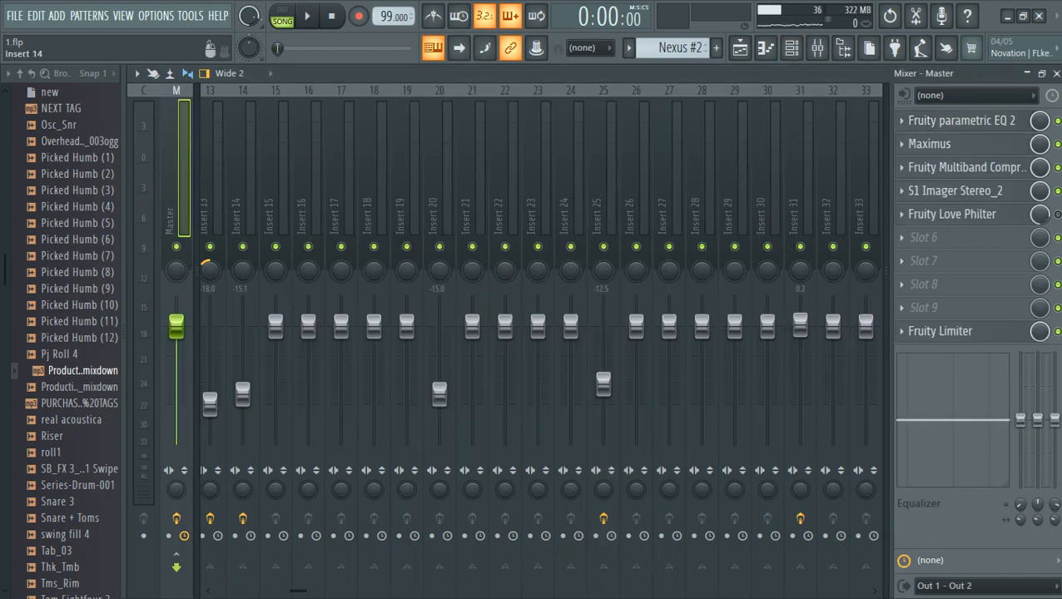
{"action": "left_click", "coordinate": [241, 192]}
{"action": "left_click", "coordinate": [339, 192]}
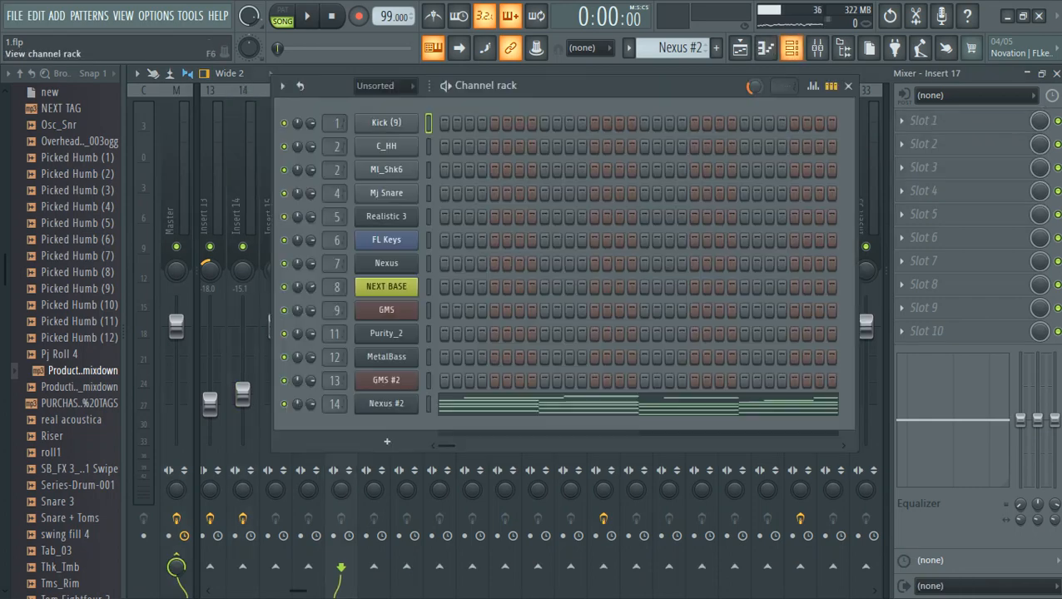
{"action": "left_click", "coordinate": [792, 48]}
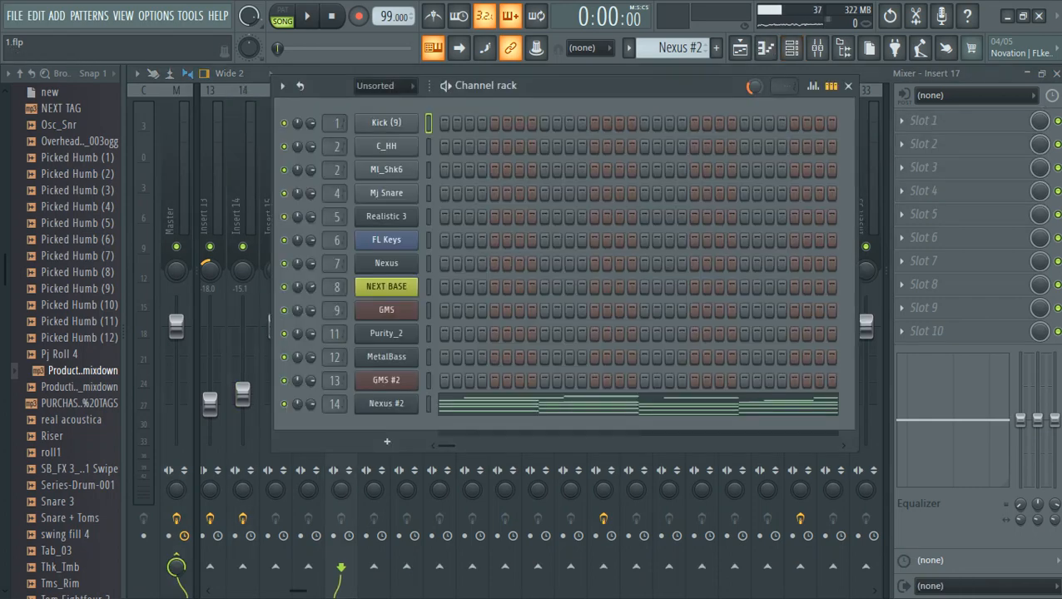
Return to the playlist and play the song arrangement from the start, stopping after the intro.
{"action": "left_click", "coordinate": [740, 47]}
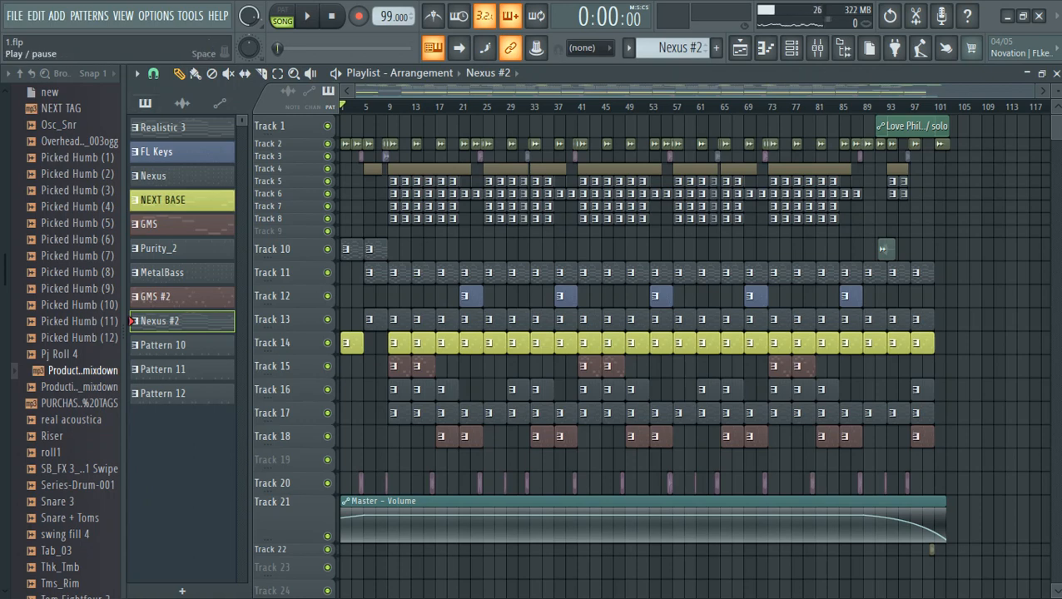
{"action": "left_click", "coordinate": [307, 16]}
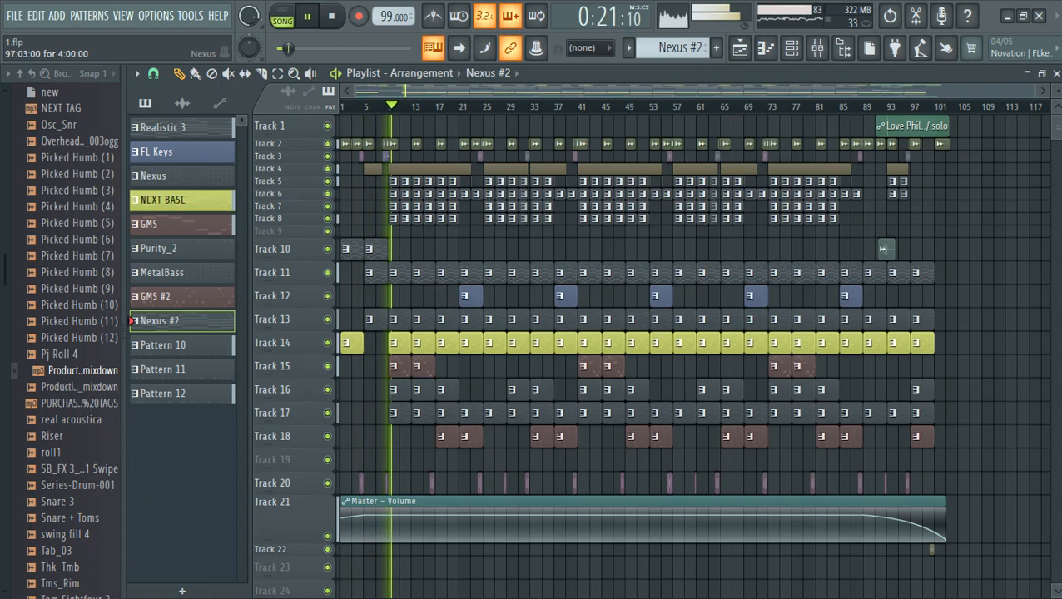
{"action": "key", "text": "space"}
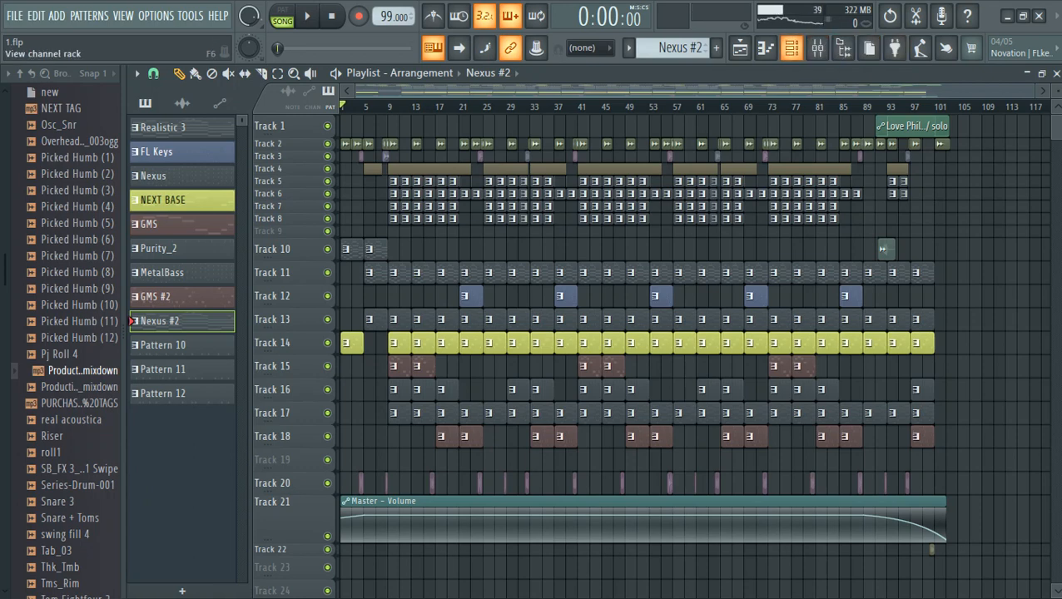
Step through the patterns from Realistic 3 to Nexus #2 with the channel rack open to examine which channel each one uses.
{"action": "left_click", "coordinate": [792, 49]}
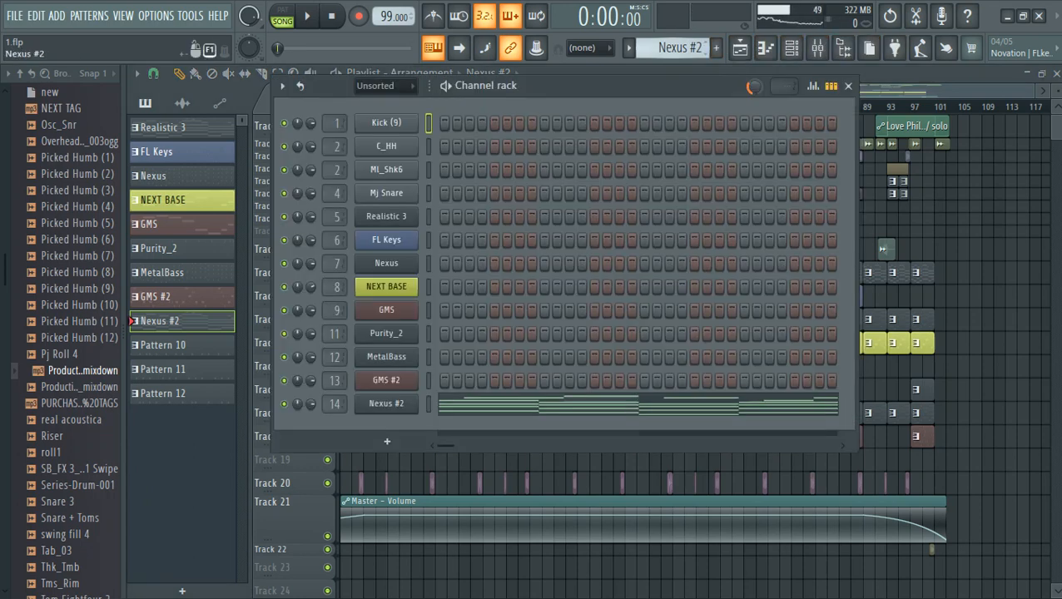
{"action": "scroll", "coordinate": [678, 48], "scroll_direction": "up", "scroll_amount": 6}
{"action": "scroll", "coordinate": [679, 48], "scroll_direction": "up", "scroll_amount": 2}
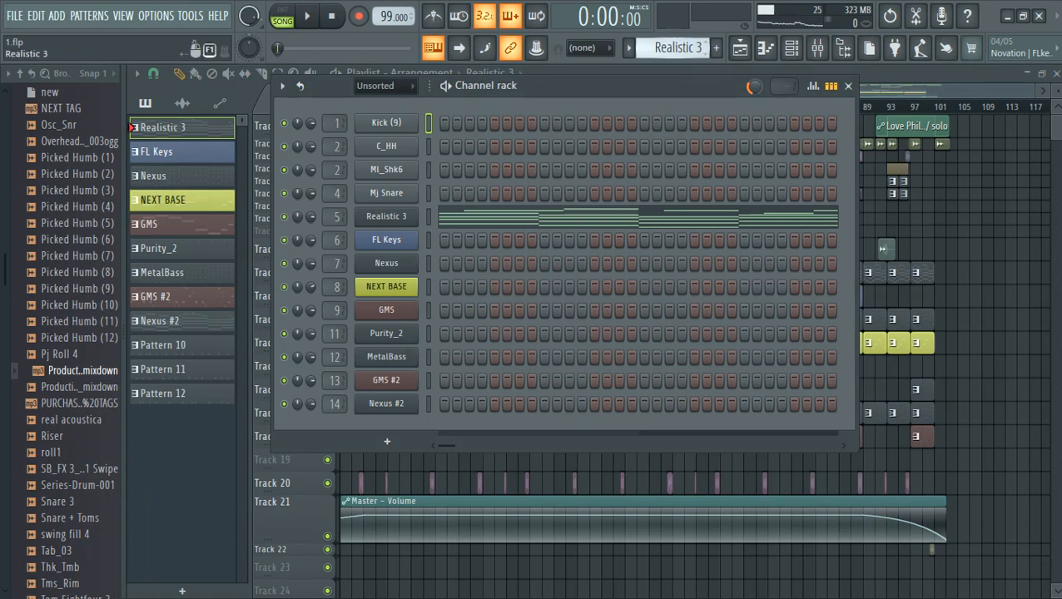
{"action": "scroll", "coordinate": [678, 48], "scroll_direction": "down", "scroll_amount": 4}
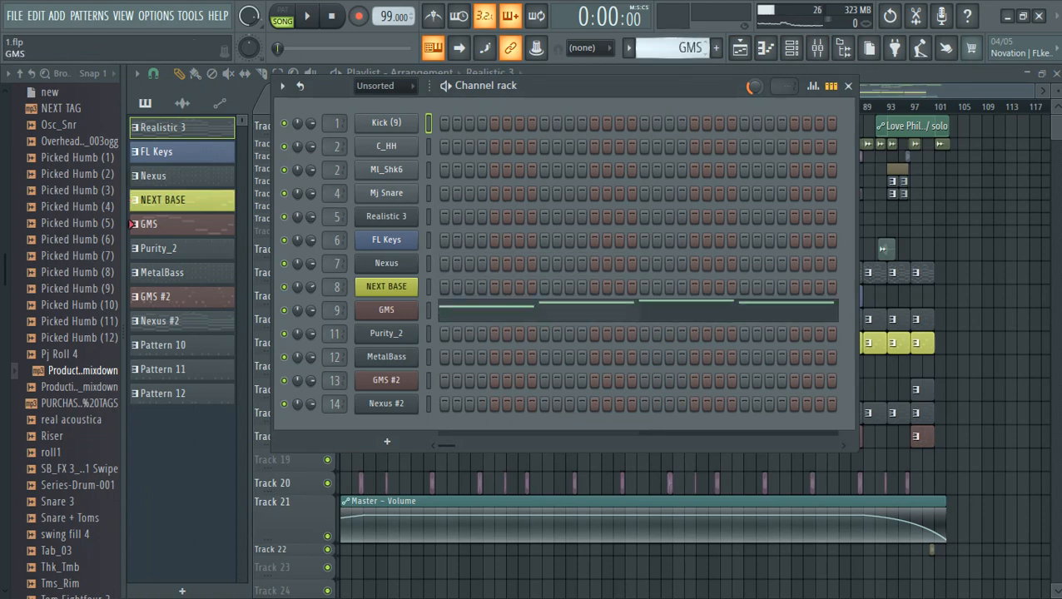
{"action": "scroll", "coordinate": [678, 48], "scroll_direction": "up", "scroll_amount": 3}
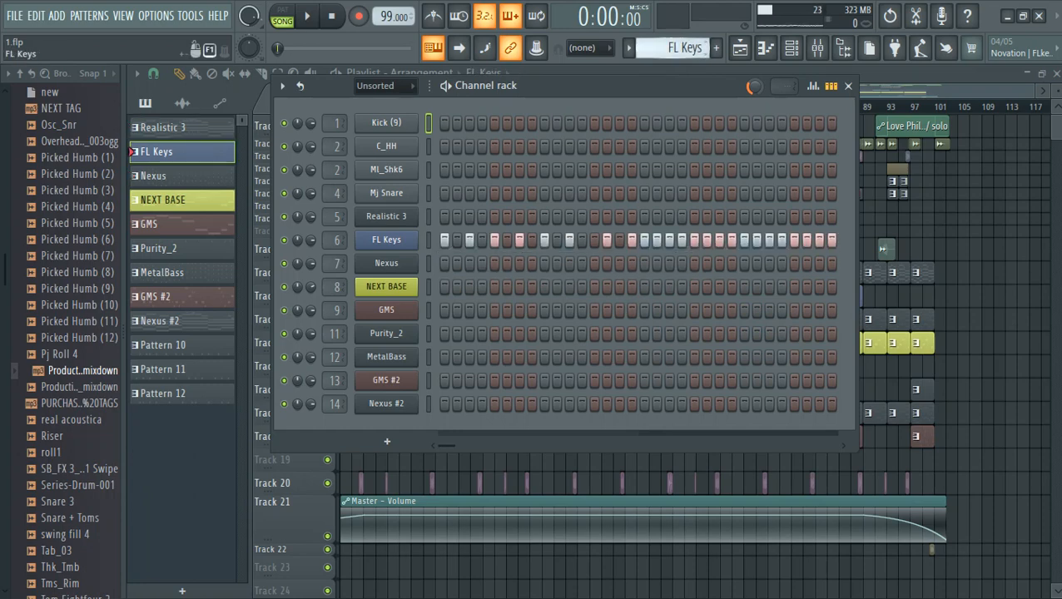
{"action": "left_click", "coordinate": [133, 176]}
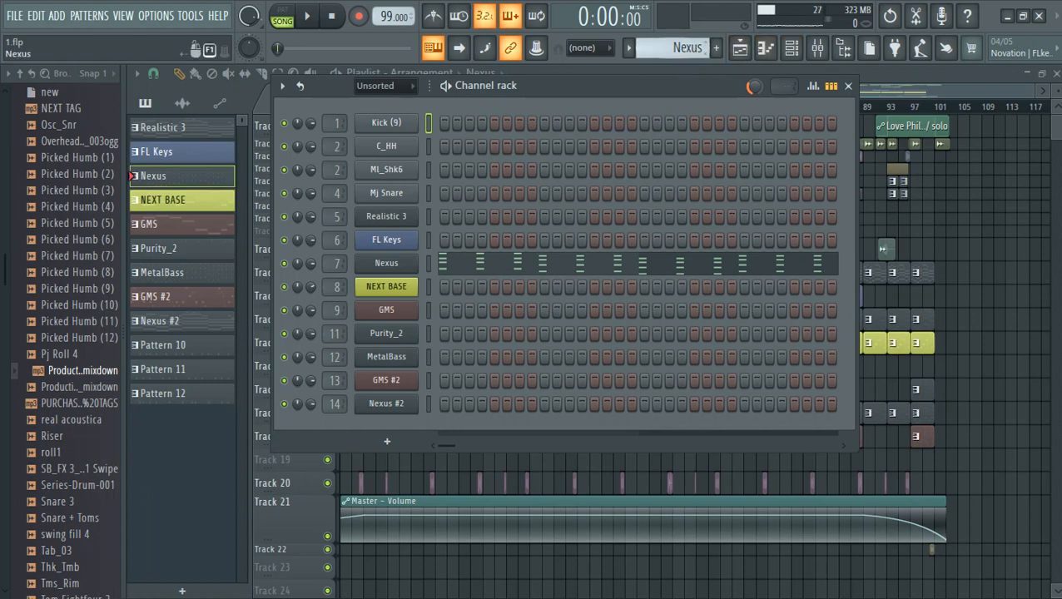
{"action": "left_click", "coordinate": [158, 224]}
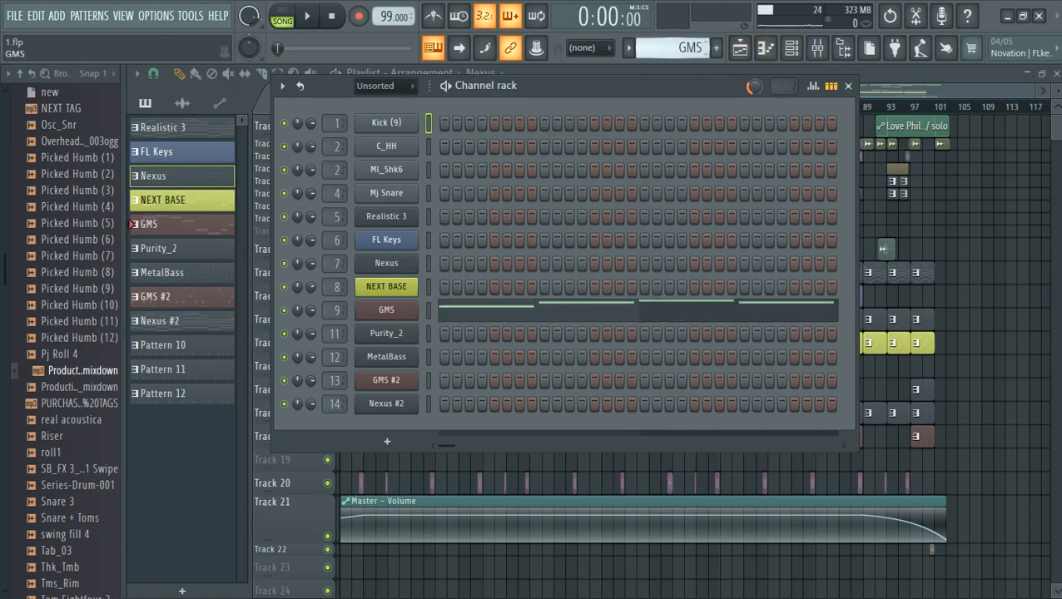
{"action": "scroll", "coordinate": [678, 48], "scroll_direction": "down", "scroll_amount": 4}
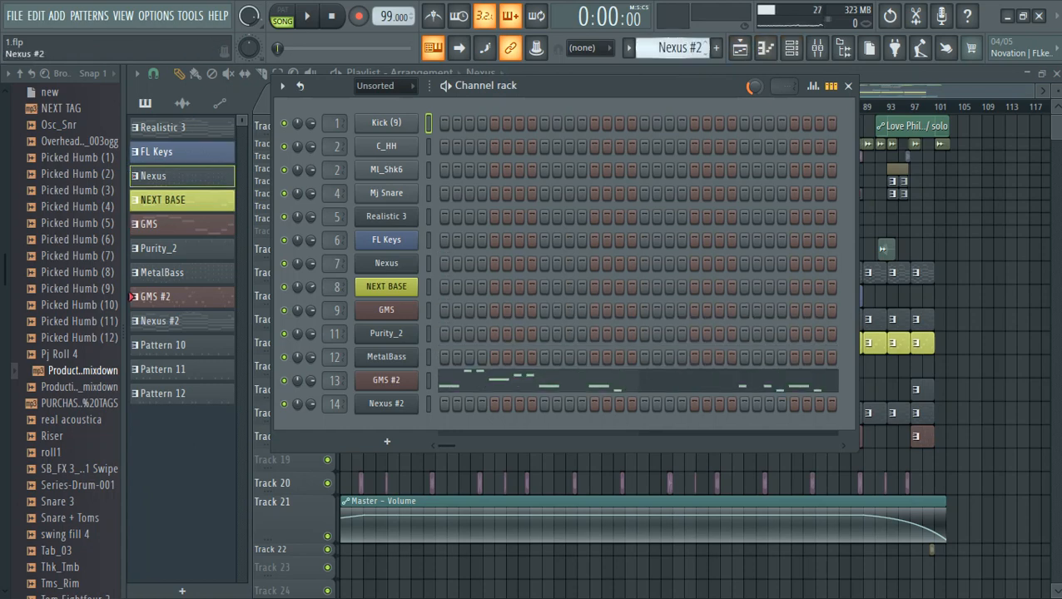
Switch playback to pattern mode and open the Nexus #2 channel's notes in the piano roll.
{"action": "left_click", "coordinate": [283, 15]}
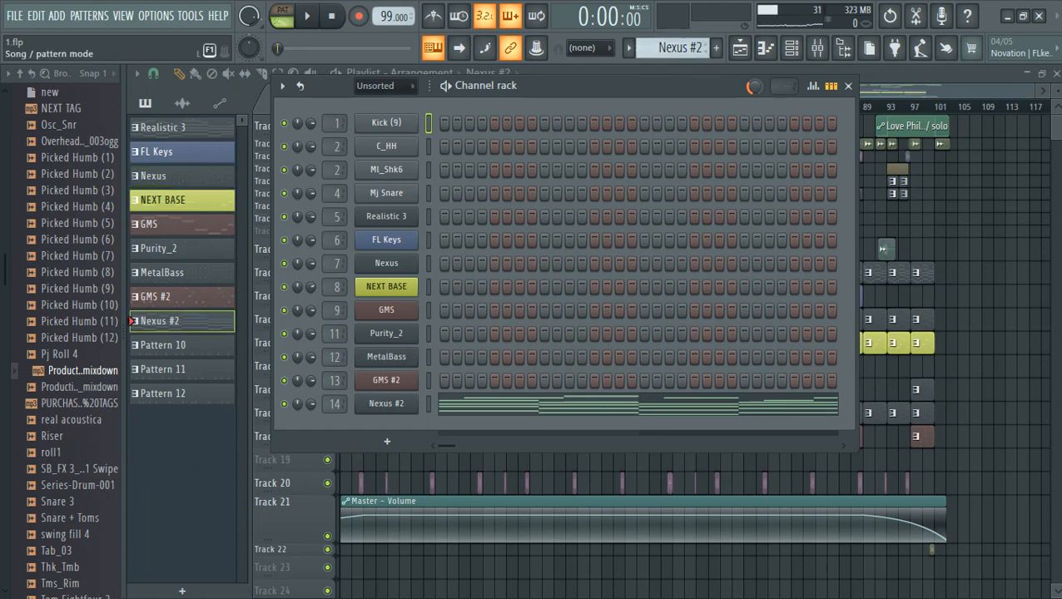
{"action": "right_click", "coordinate": [413, 405]}
{"action": "left_click", "coordinate": [451, 376]}
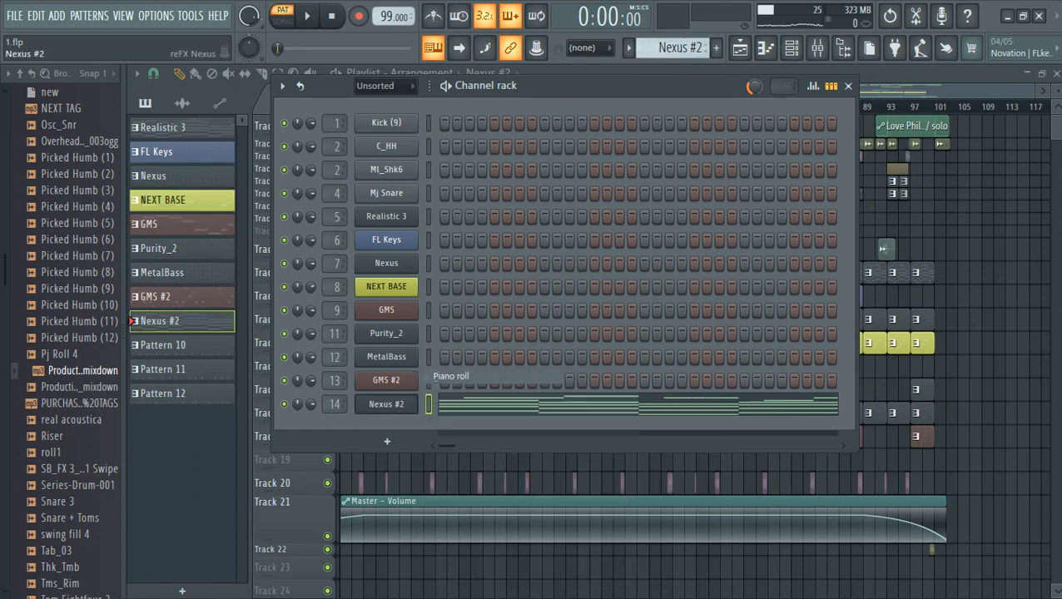
{"action": "key", "text": "space"}
{"action": "key", "text": "space"}
{"action": "scroll", "coordinate": [452, 376], "scroll_direction": "down", "scroll_amount": 3}
Select the Realistic 3 pattern and inspect the Sytrus instrument settings of its channel.
{"action": "left_click", "coordinate": [791, 48]}
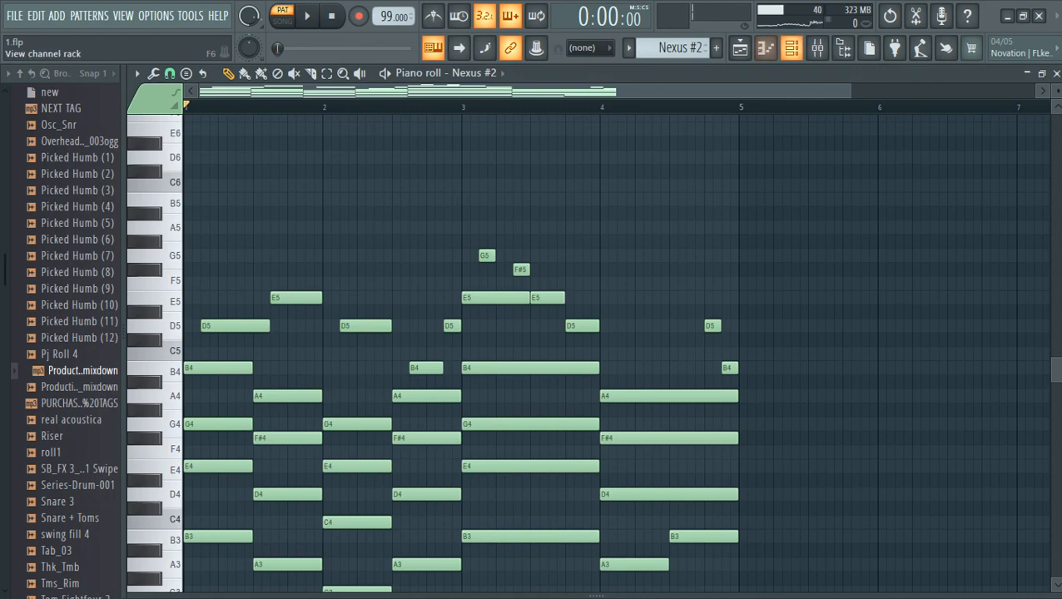
{"action": "left_click", "coordinate": [791, 48]}
{"action": "key", "text": "Up"}
{"action": "key", "text": "Up"}
{"action": "key", "text": "Up"}
{"action": "key", "text": "Up"}
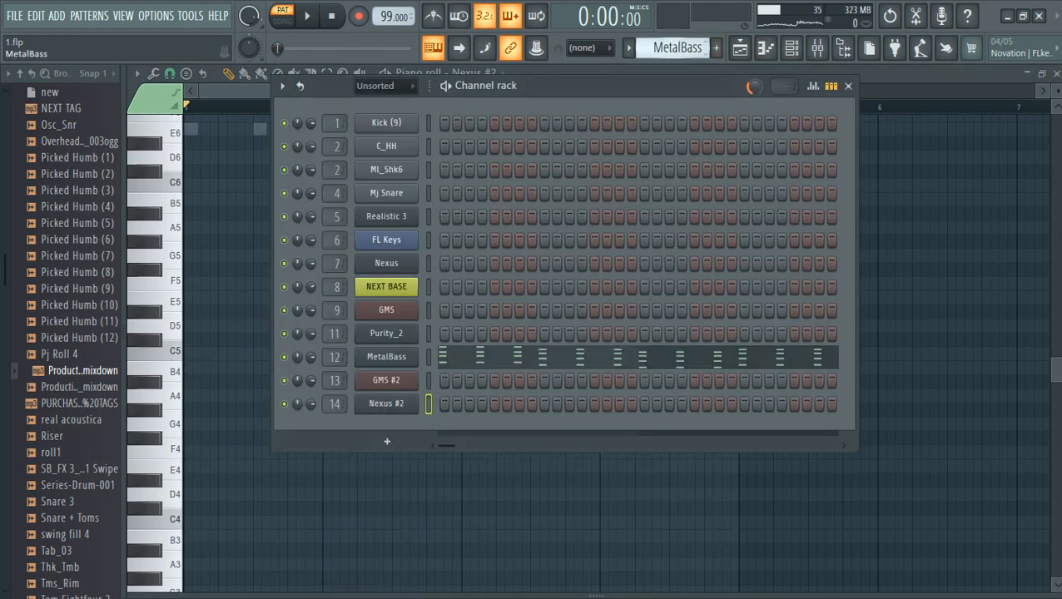
{"action": "key", "text": "Up"}
{"action": "key", "text": "Up"}
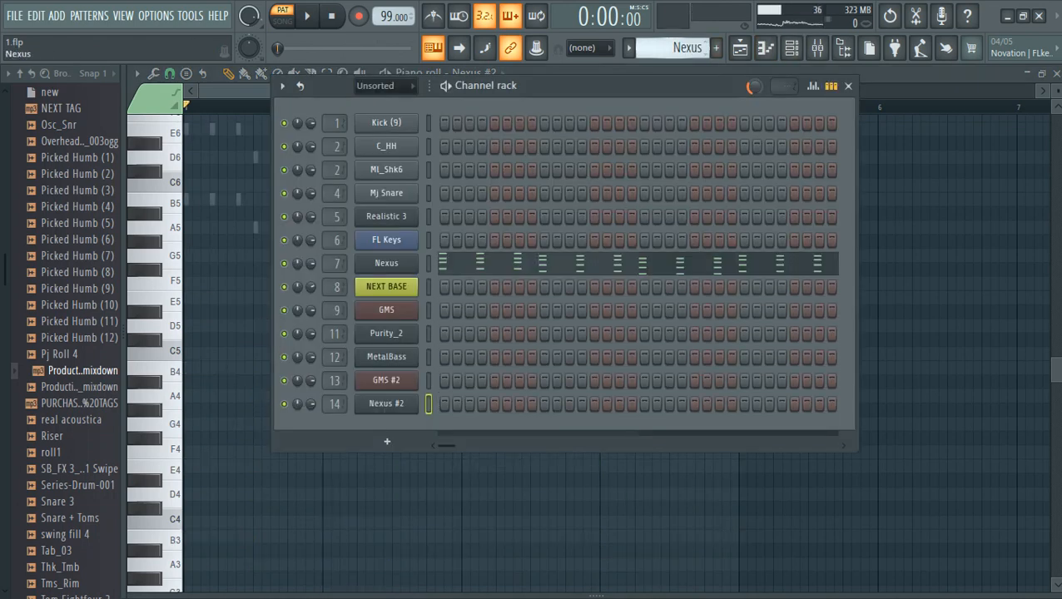
{"action": "key", "text": "Up"}
{"action": "key", "text": "Up"}
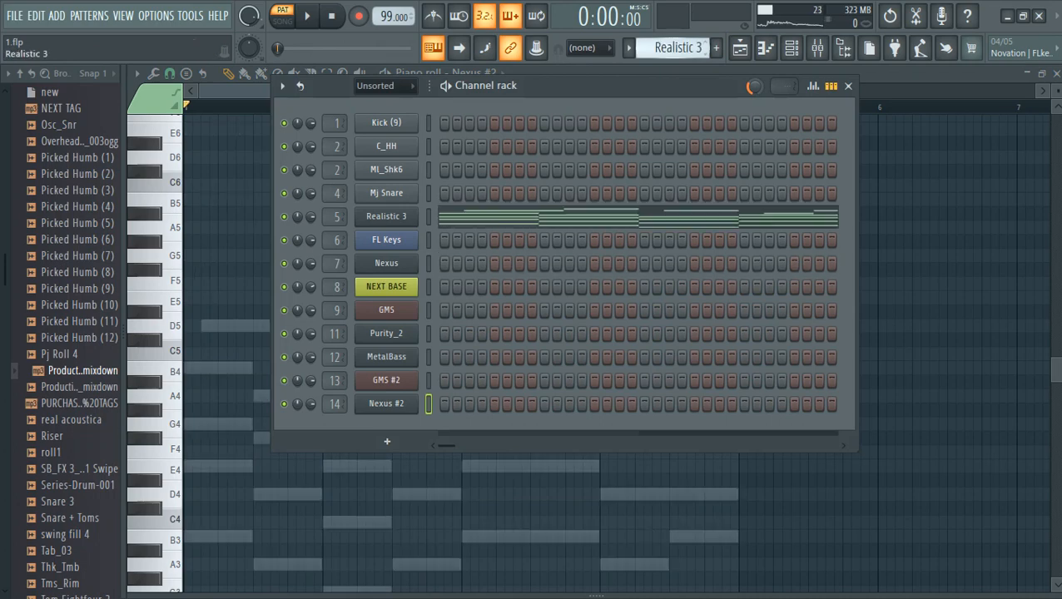
{"action": "key", "text": "Return"}
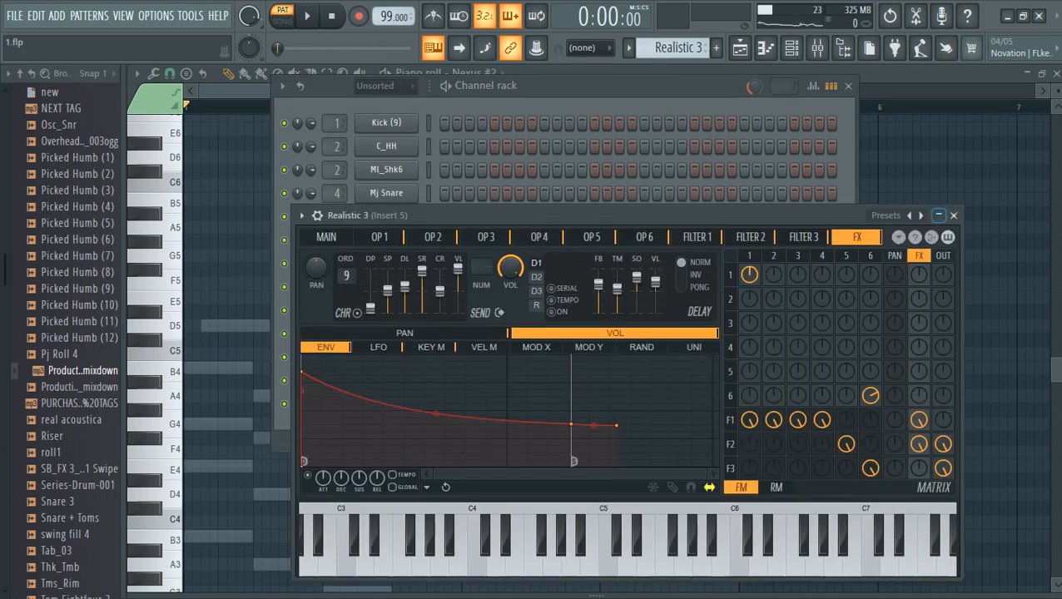
{"action": "left_click", "coordinate": [953, 215]}
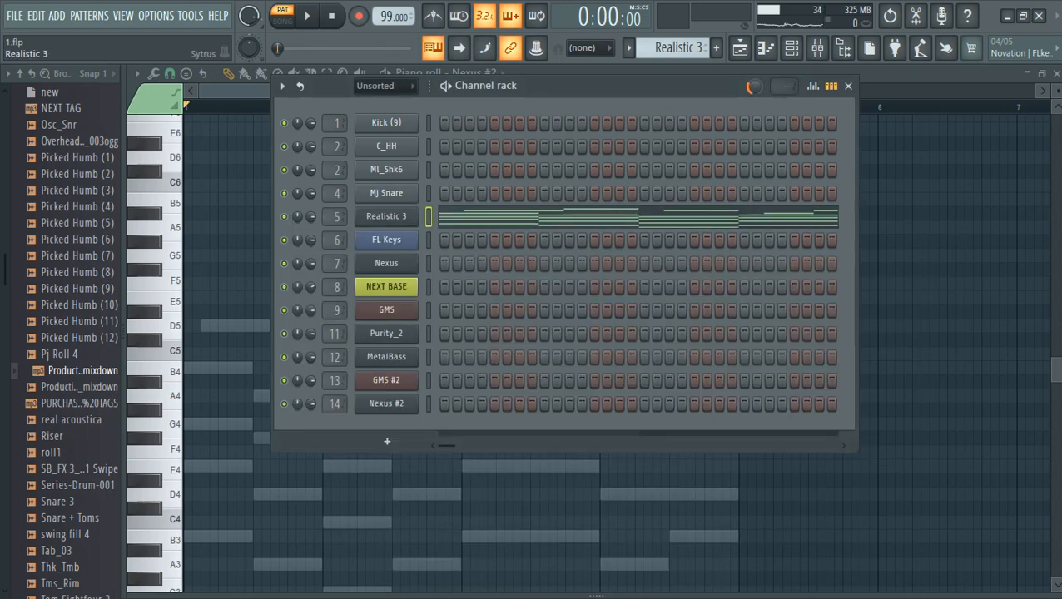
Open the Realistic 3 channel's notes in the piano roll and play the pattern.
{"action": "right_click", "coordinate": [415, 214]}
{"action": "left_click", "coordinate": [453, 215]}
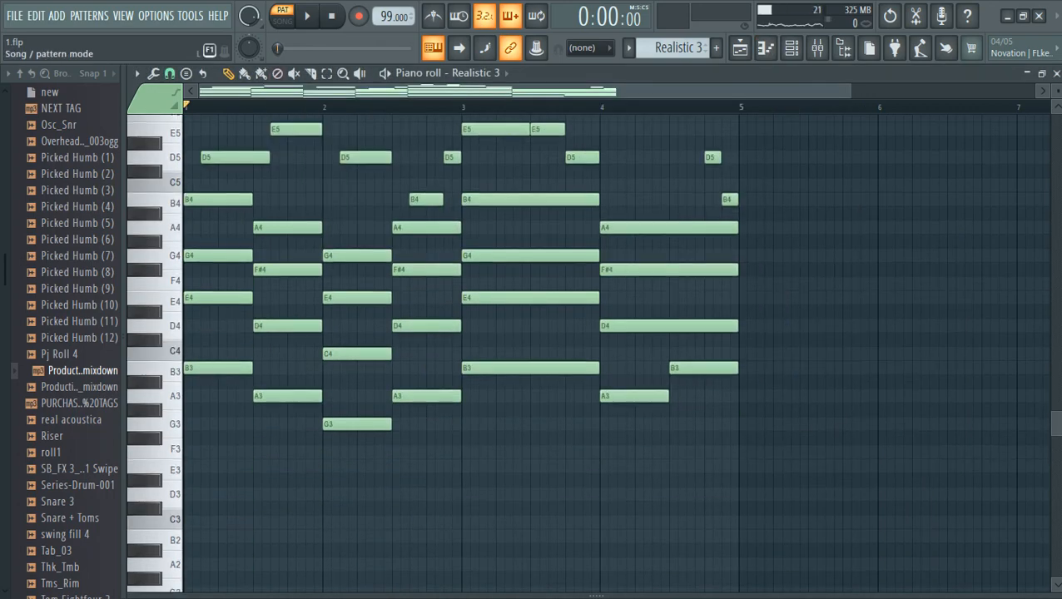
{"action": "left_click", "coordinate": [307, 16]}
{"action": "scroll", "coordinate": [499, 281], "scroll_direction": "up", "scroll_amount": 3}
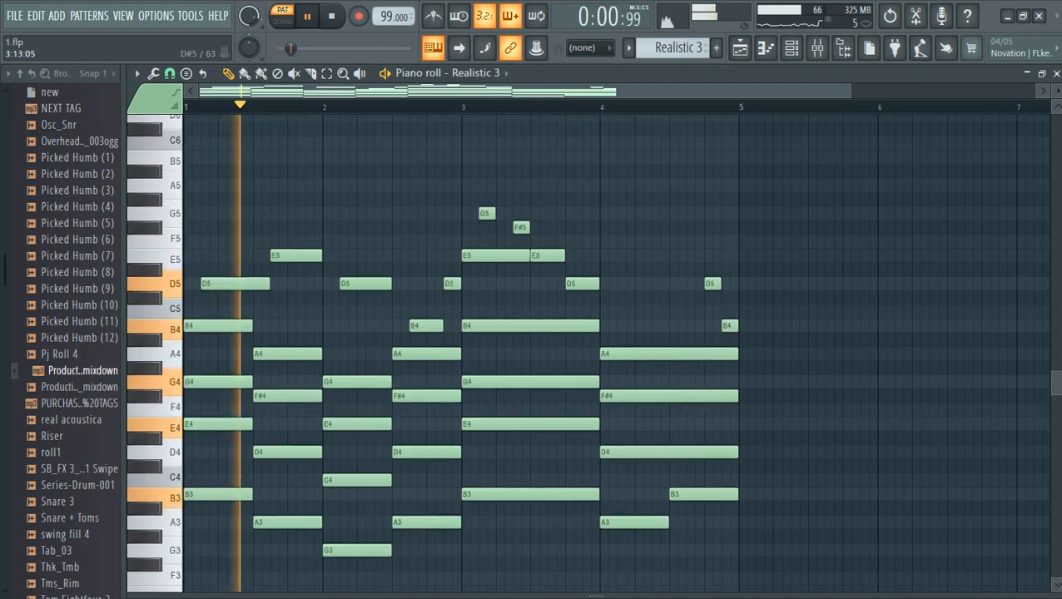
{"action": "key", "text": "space"}
Check the mixer's Insert 5 track, reopen the Realistic 3 channel's notes in the piano roll and play the pattern.
{"action": "left_click", "coordinate": [817, 47]}
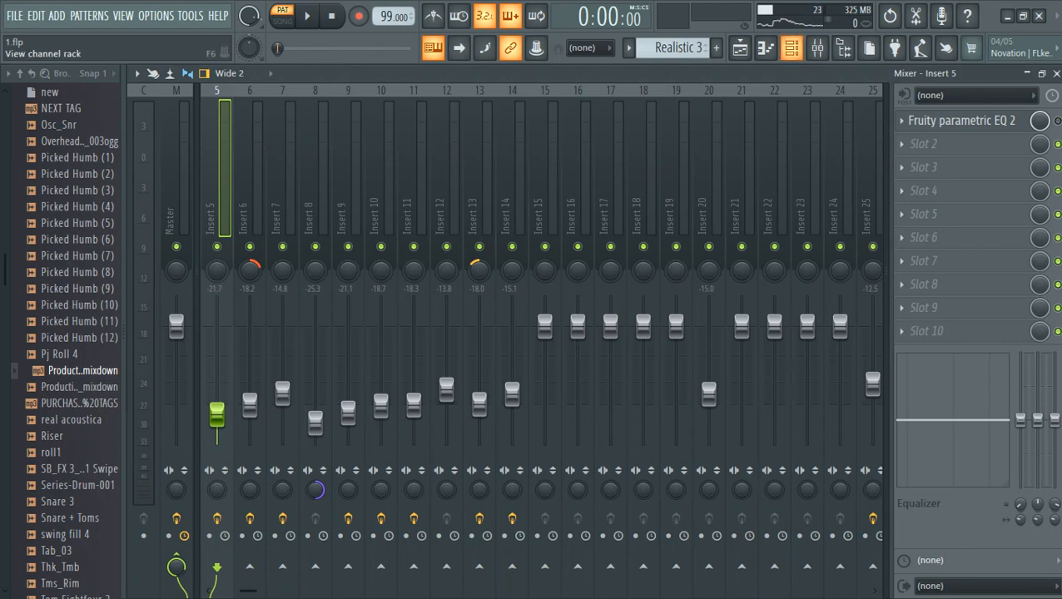
{"action": "left_click", "coordinate": [792, 48]}
{"action": "right_click", "coordinate": [417, 212]}
{"action": "left_click", "coordinate": [451, 217]}
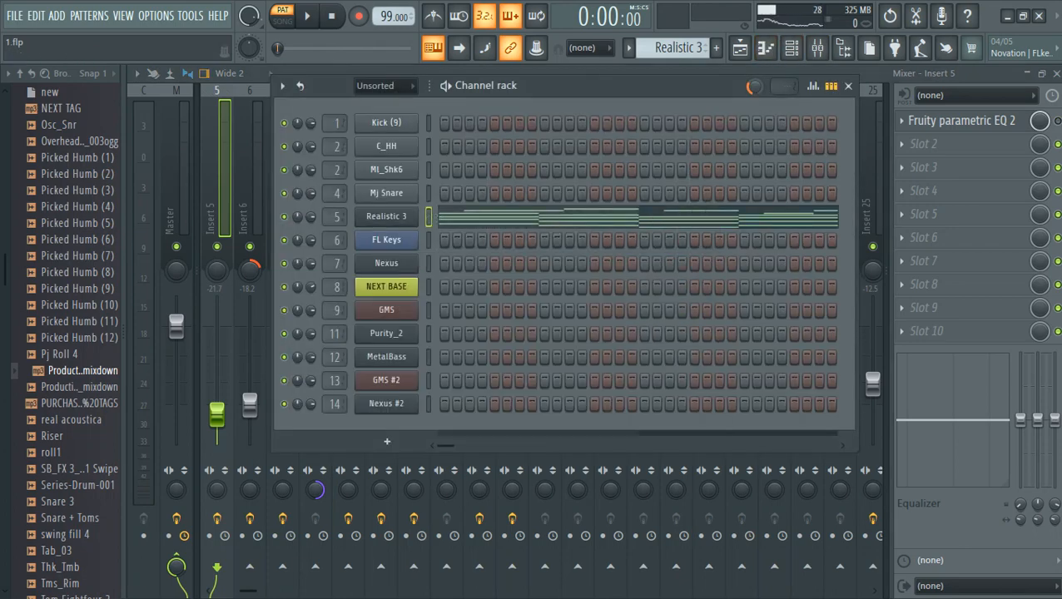
{"action": "right_click", "coordinate": [387, 217]}
{"action": "left_click", "coordinate": [452, 218]}
{"action": "key", "text": "space"}
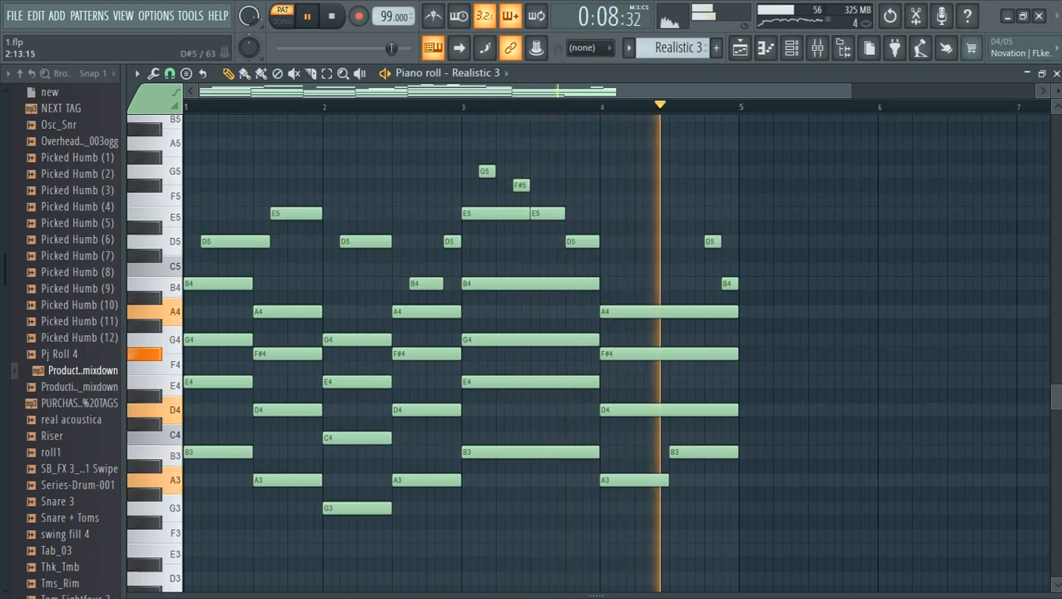
{"action": "key", "text": "space"}
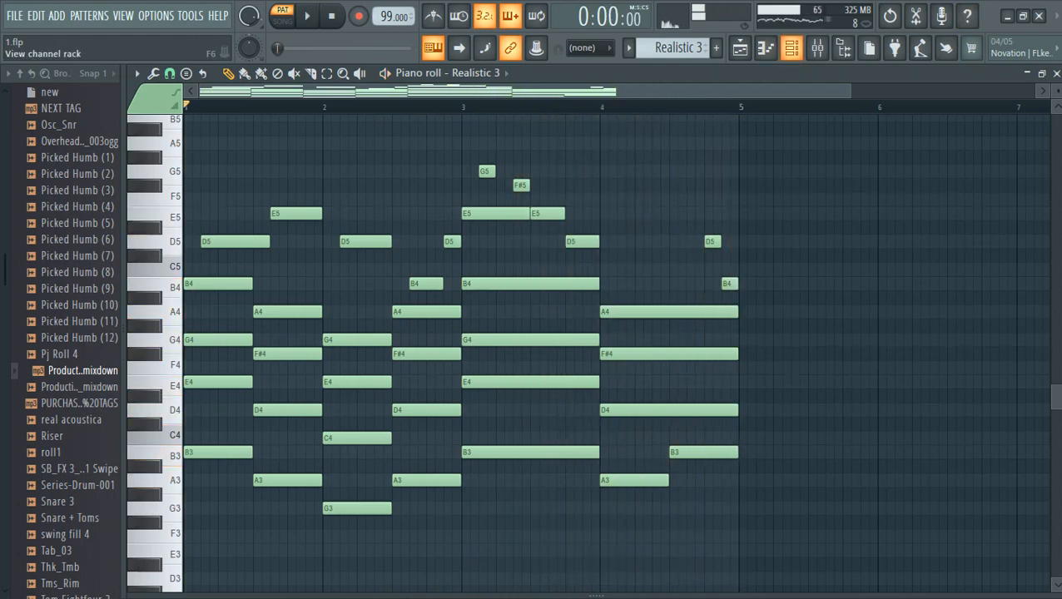
Open the Fruity parametric EQ 2 on mixer track Insert 5 and start playing the Realistic 3 pattern through it.
{"action": "left_click", "coordinate": [792, 48]}
{"action": "left_click", "coordinate": [816, 48]}
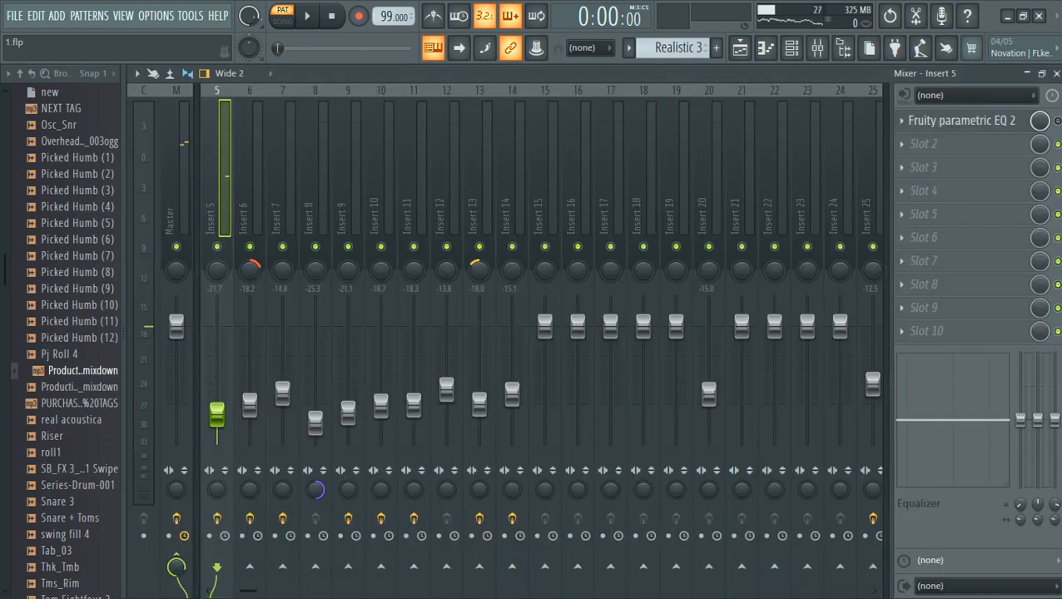
{"action": "left_click", "coordinate": [962, 120]}
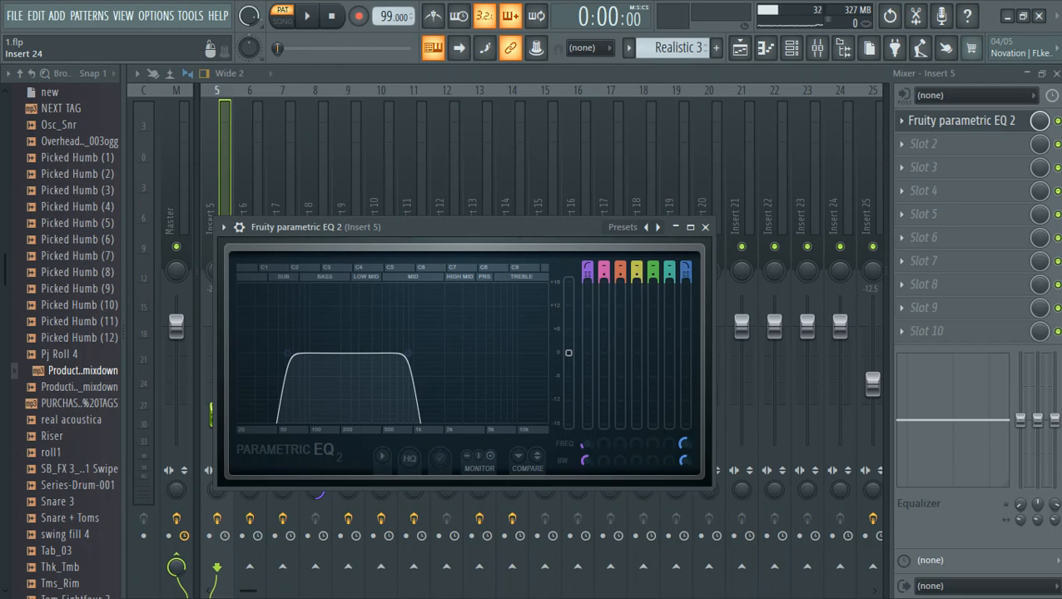
{"action": "key", "text": "space"}
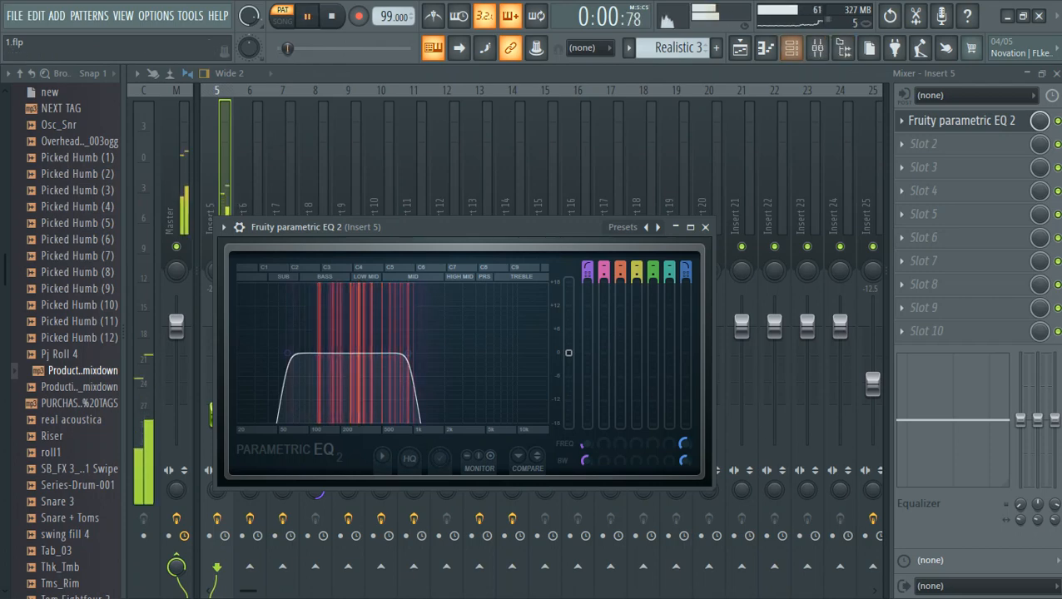
Show the Realistic 3 channel's notes in the piano roll during playback, and stop the playback.
{"action": "left_click", "coordinate": [791, 48]}
{"action": "right_click", "coordinate": [387, 217]}
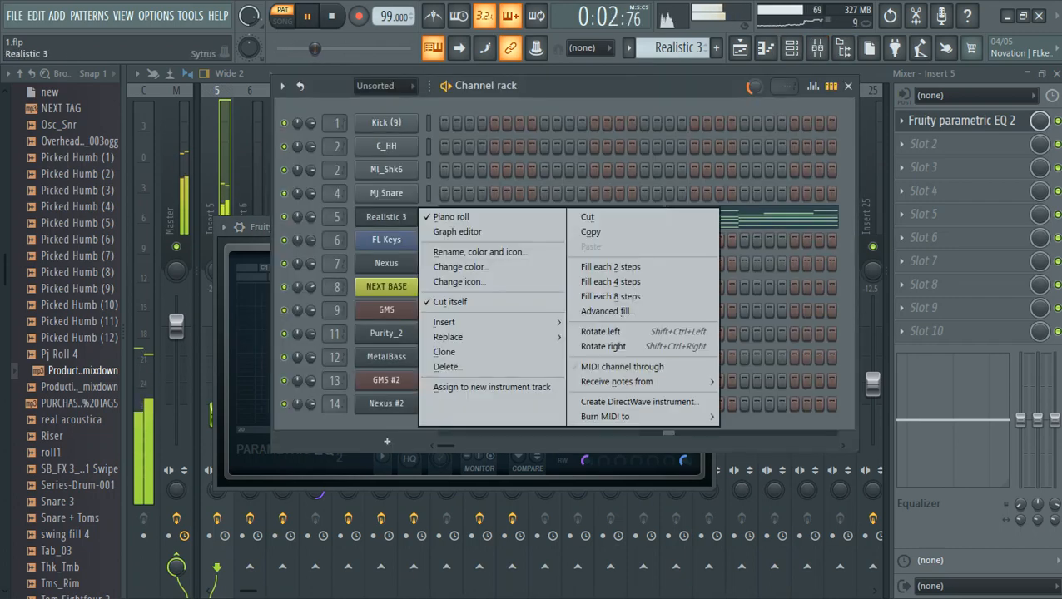
{"action": "left_click", "coordinate": [450, 216]}
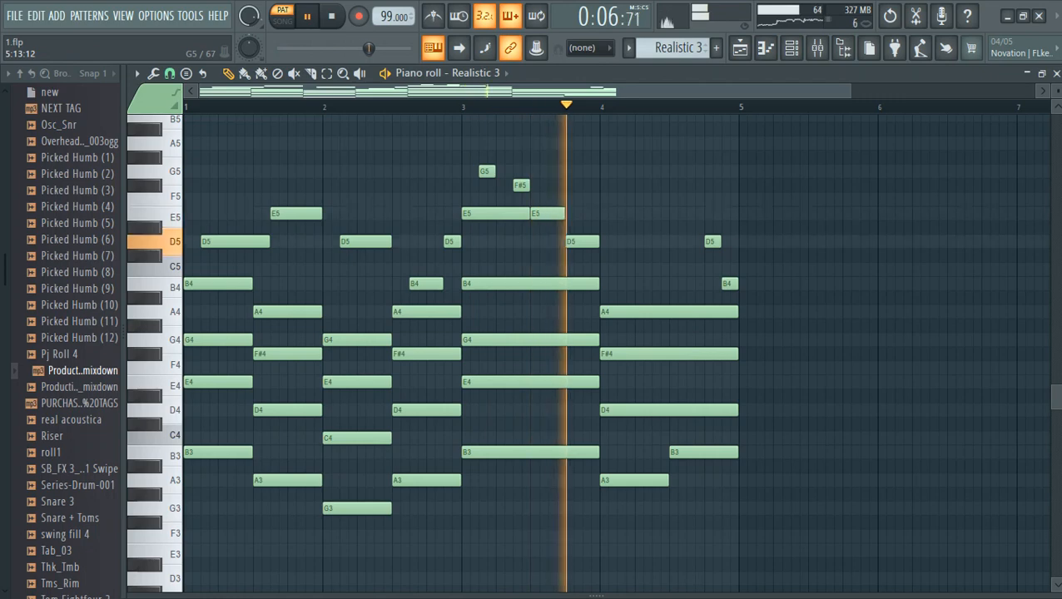
{"action": "key", "text": "space"}
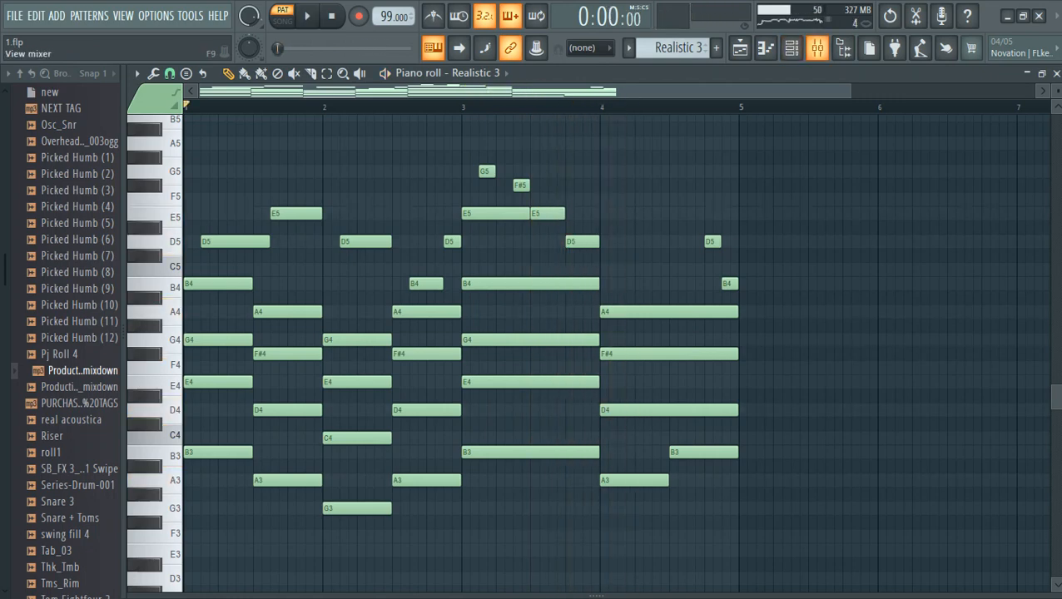
Select the FL Keys pattern and open its channel's notes in the piano roll, fitting them in view.
{"action": "left_click", "coordinate": [817, 47]}
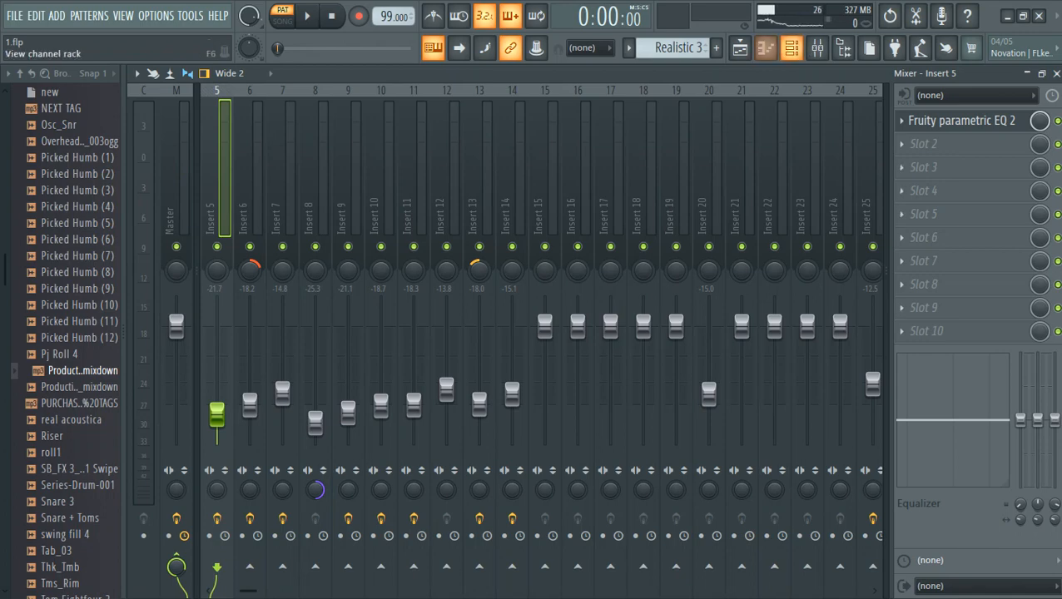
{"action": "left_click", "coordinate": [791, 47]}
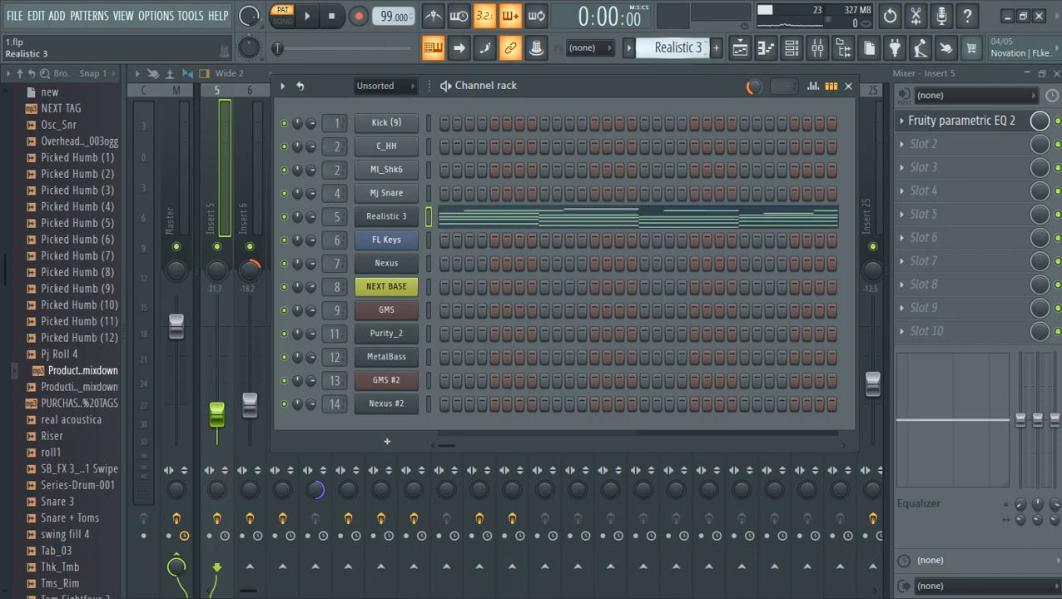
{"action": "scroll", "coordinate": [672, 47], "scroll_direction": "down", "scroll_amount": 1}
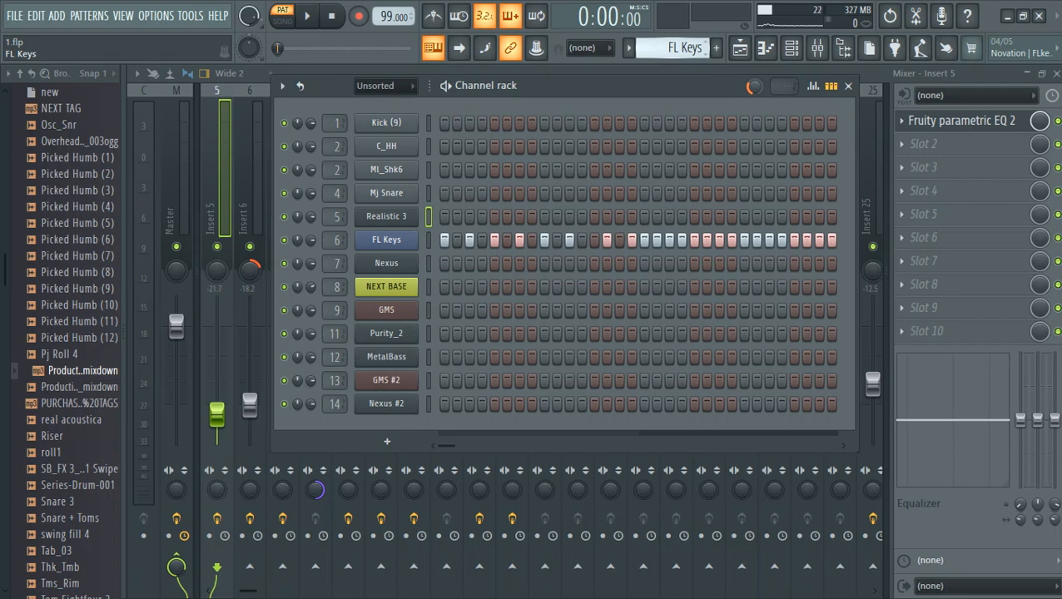
{"action": "right_click", "coordinate": [359, 234]}
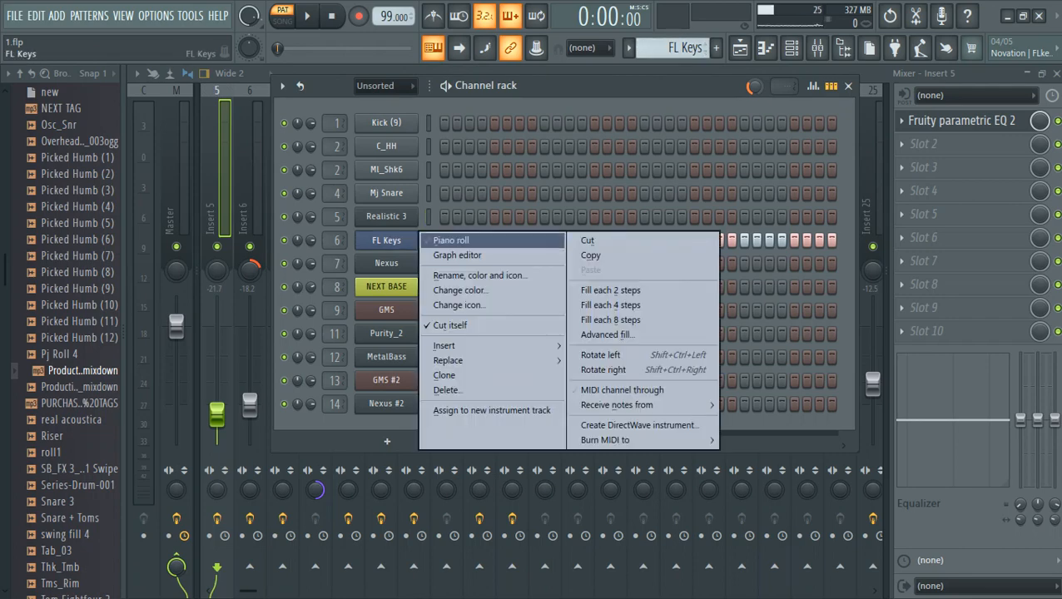
{"action": "left_click", "coordinate": [391, 239]}
{"action": "scroll", "coordinate": [582, 350], "scroll_direction": "down", "scroll_amount": 1}
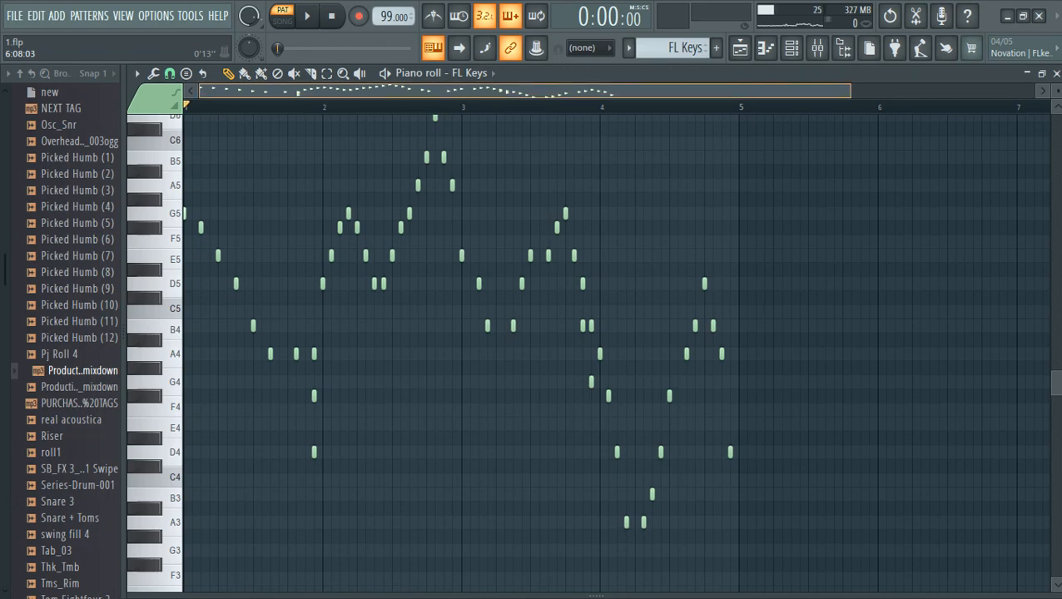
{"action": "left_click_drag", "start_coordinate": [849, 90], "coordinate": [735, 90]}
{"action": "scroll", "coordinate": [628, 175], "scroll_direction": "up", "scroll_amount": 2}
{"action": "scroll", "coordinate": [616, 174], "scroll_direction": "down", "scroll_amount": 1}
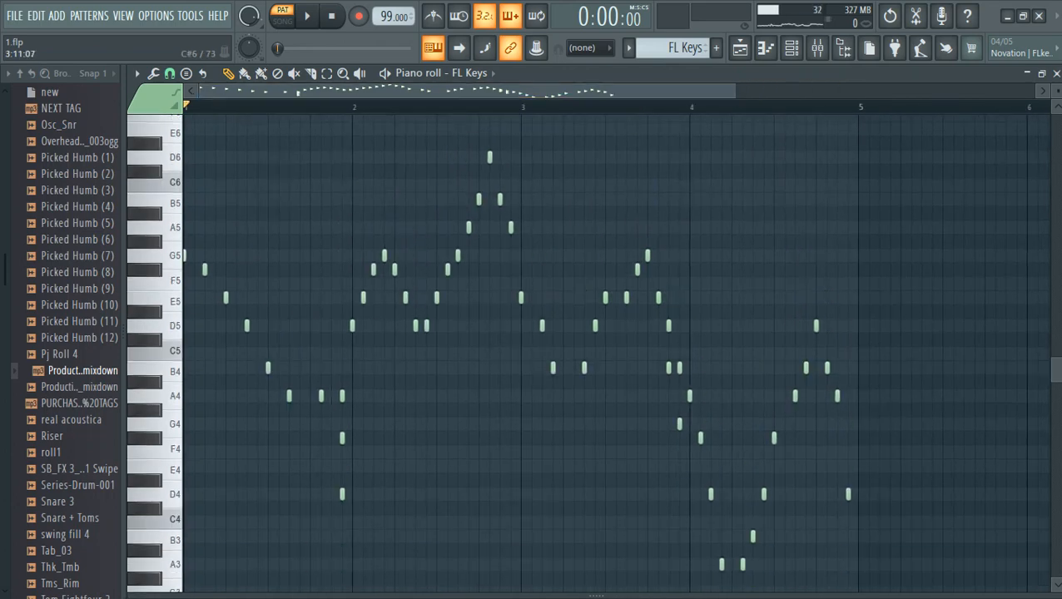
Play the FL Keys pattern from its start and stop the playback.
{"action": "key", "text": "space"}
{"action": "key", "text": "space"}
{"action": "key", "text": "space"}
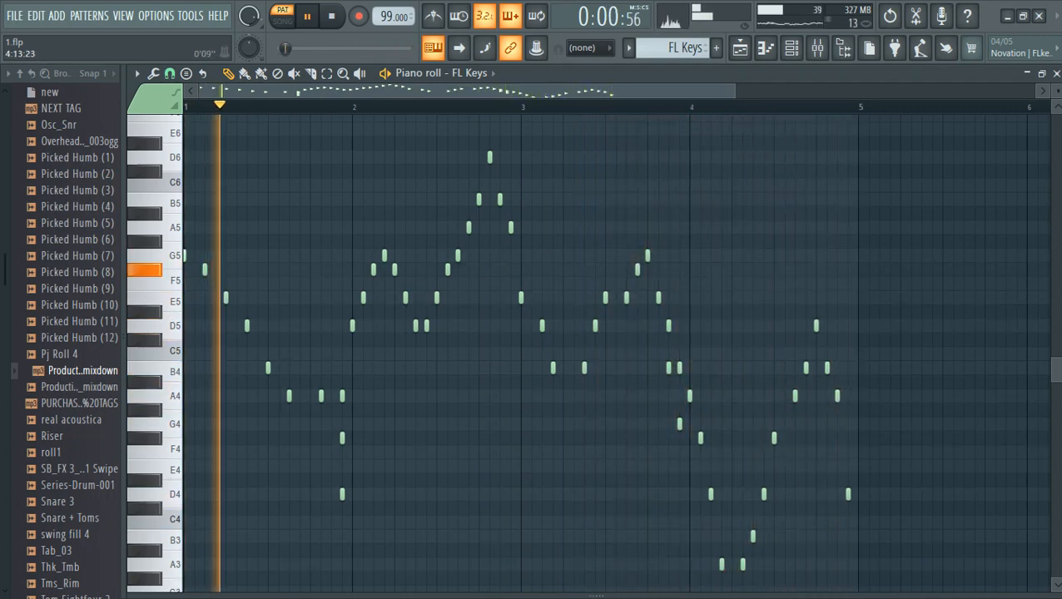
{"action": "key", "text": "space"}
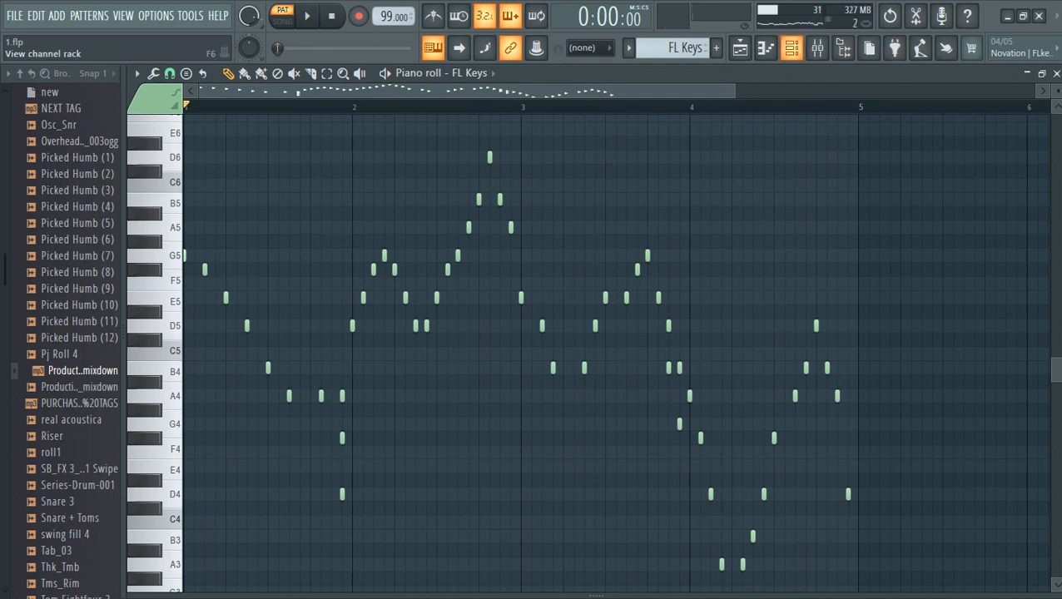
Select the Nexus pattern and open its channel's notes in the piano roll, framing the chords of all four bars.
{"action": "left_click", "coordinate": [791, 47]}
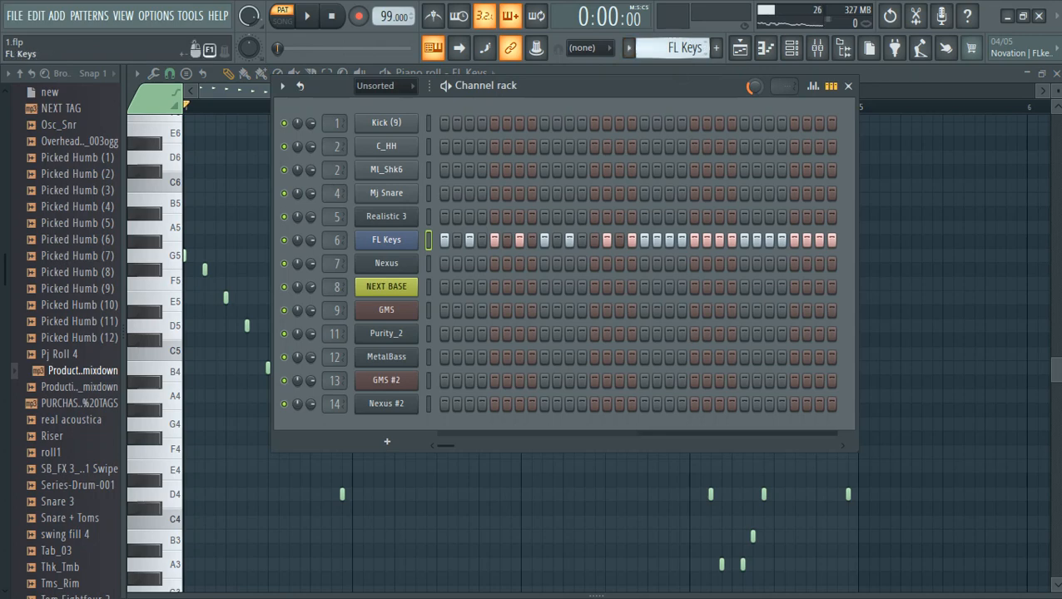
{"action": "scroll", "coordinate": [672, 48], "scroll_direction": "down", "scroll_amount": 1}
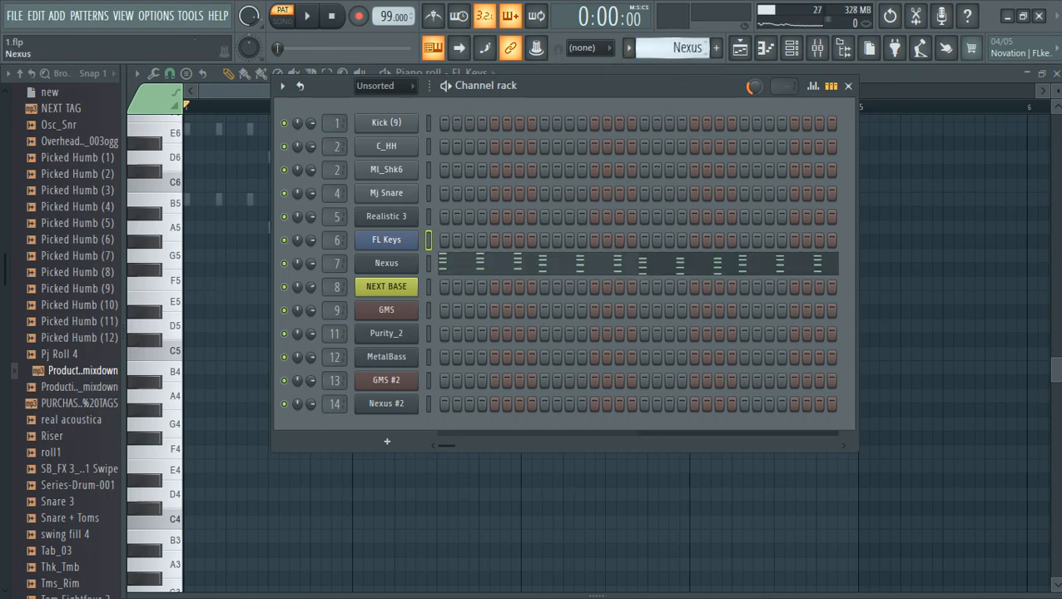
{"action": "right_click", "coordinate": [421, 258]}
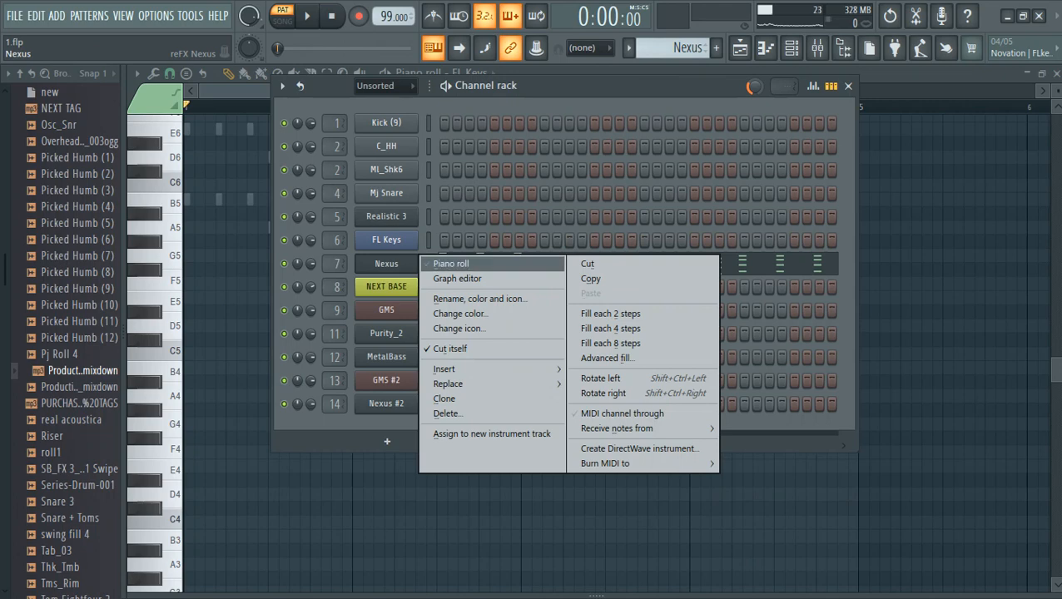
{"action": "left_click", "coordinate": [450, 265]}
{"action": "scroll", "coordinate": [583, 350], "scroll_direction": "up", "scroll_amount": 3}
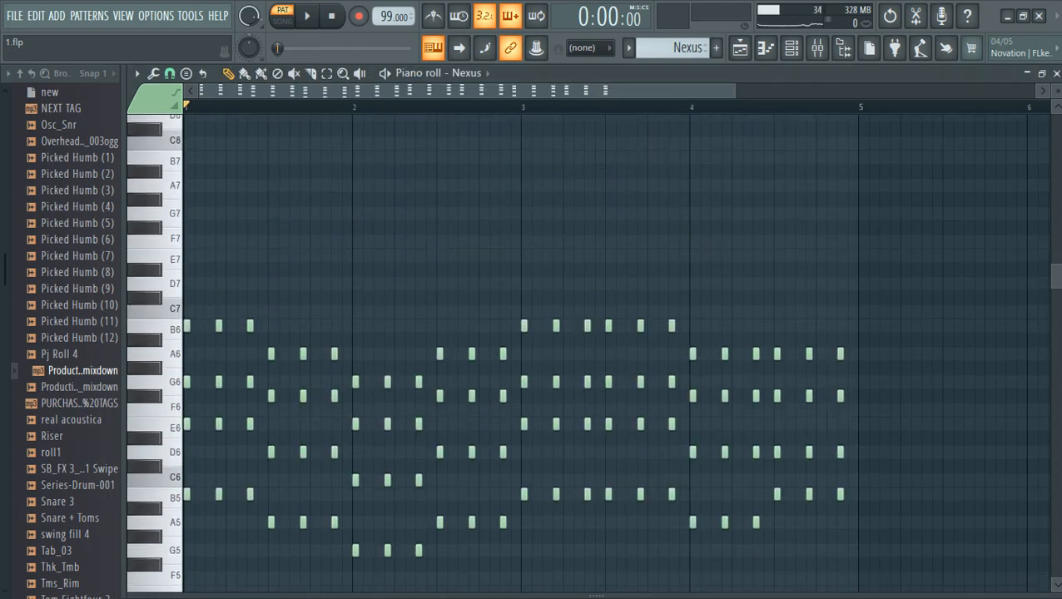
{"action": "left_click_drag", "start_coordinate": [735, 91], "coordinate": [670, 91]}
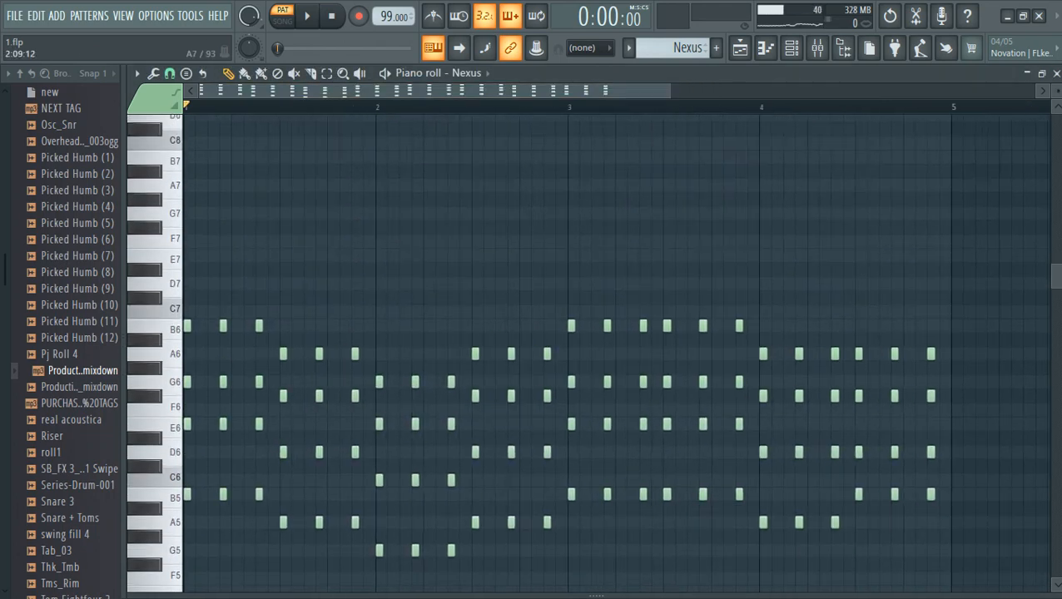
{"action": "scroll", "coordinate": [404, 199], "scroll_direction": "down", "scroll_amount": 4}
{"action": "scroll", "coordinate": [582, 350], "scroll_direction": "up", "scroll_amount": 1}
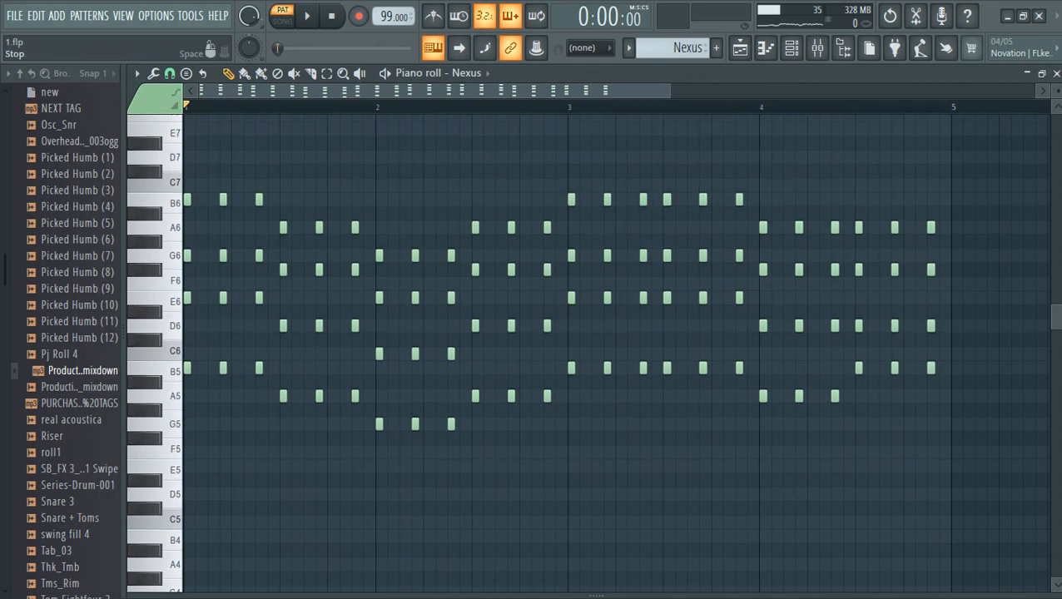
Play the Nexus pattern through its four bars and stop the playback.
{"action": "key", "text": "space"}
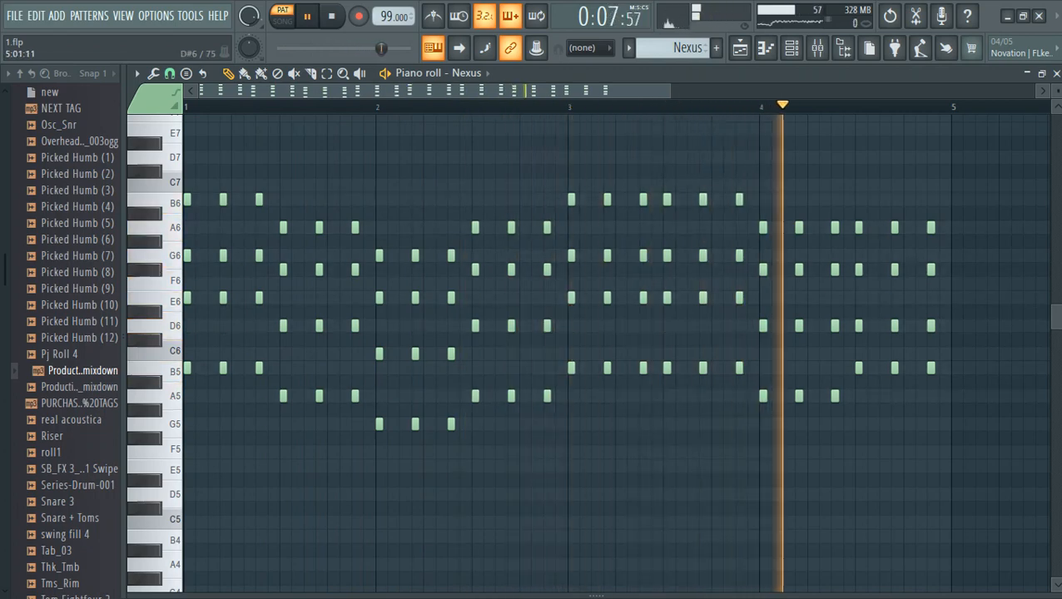
{"action": "scroll", "coordinate": [583, 350], "scroll_direction": "up", "scroll_amount": 3}
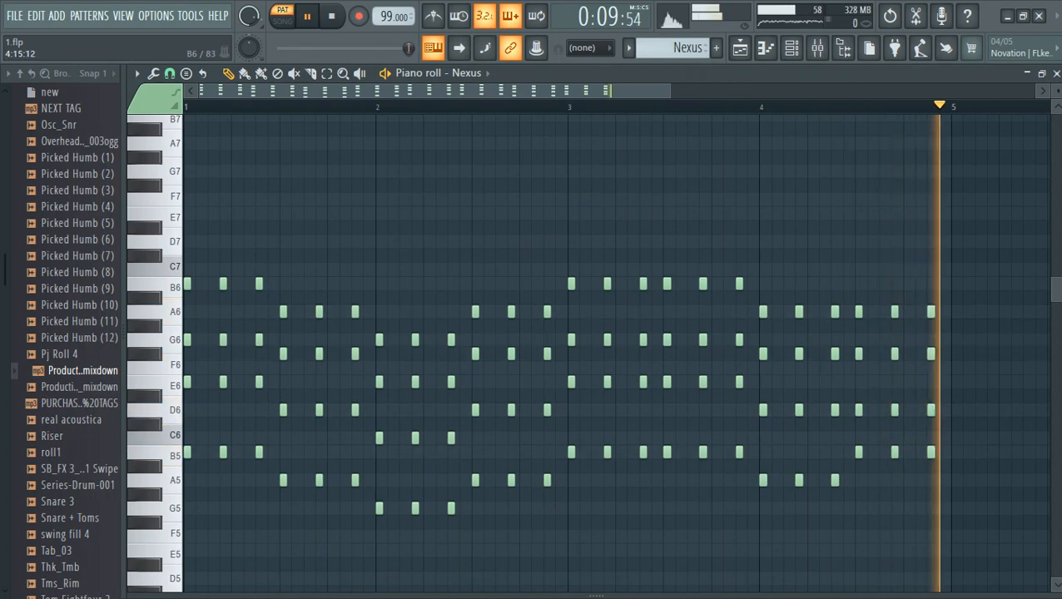
{"action": "key", "text": "space"}
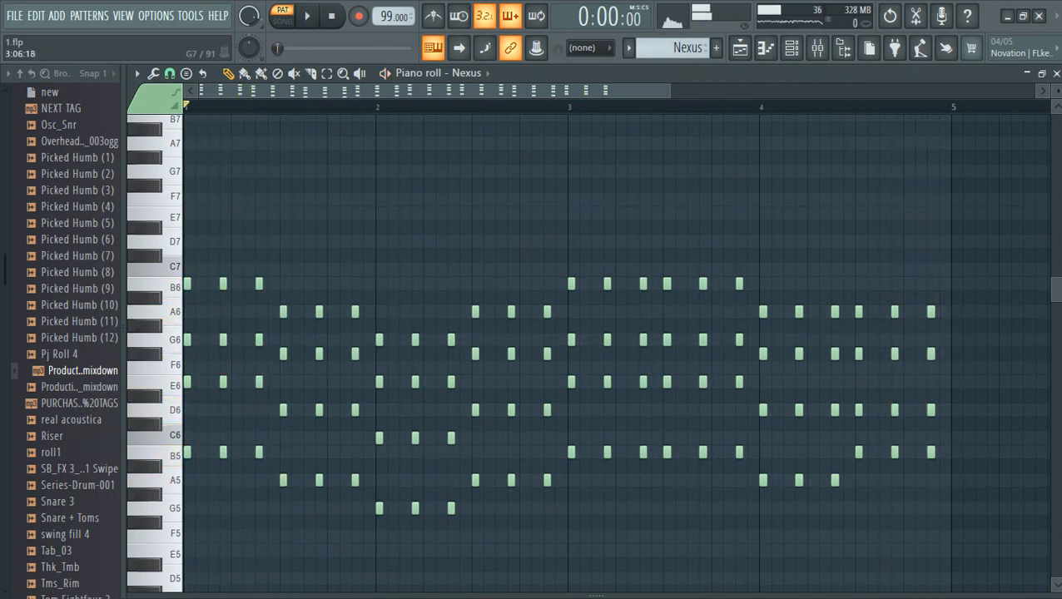
Select the NEXT BASE pattern and open its channel in the piano roll.
{"action": "left_click", "coordinate": [791, 47]}
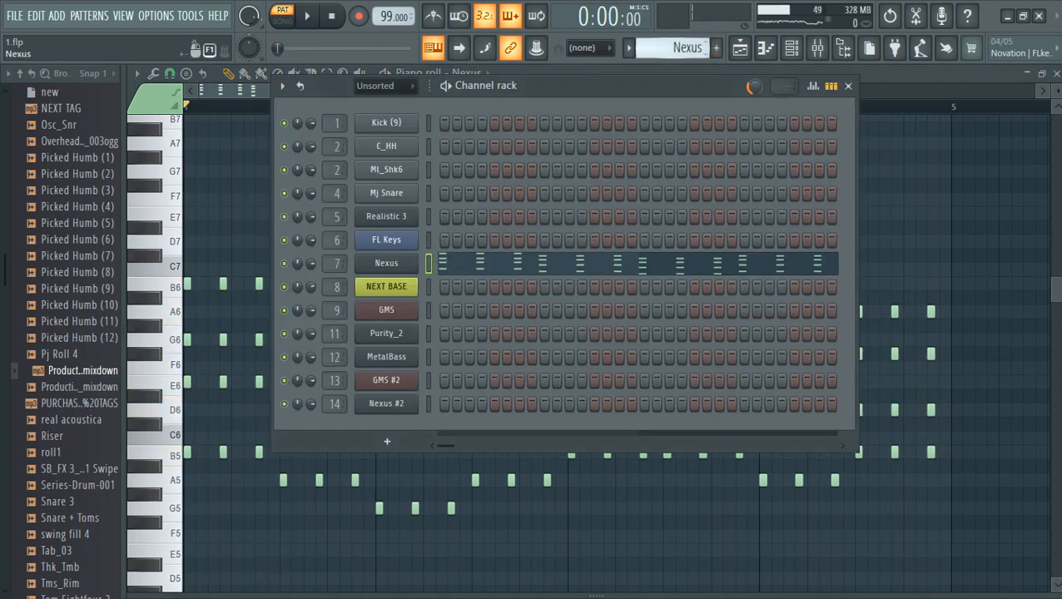
{"action": "left_click", "coordinate": [386, 287]}
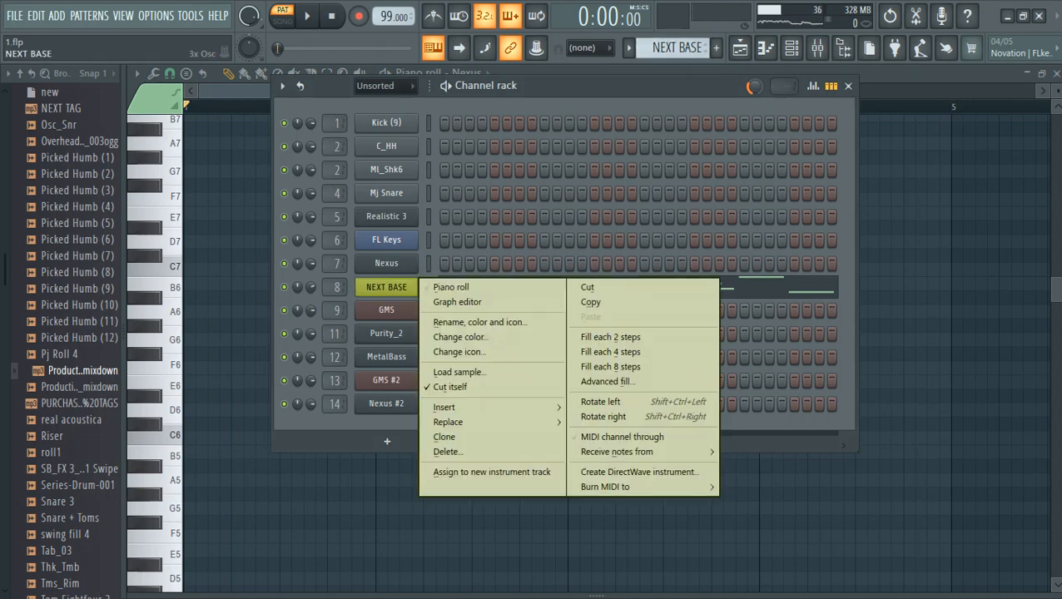
{"action": "right_click", "coordinate": [418, 285]}
{"action": "left_click", "coordinate": [450, 287]}
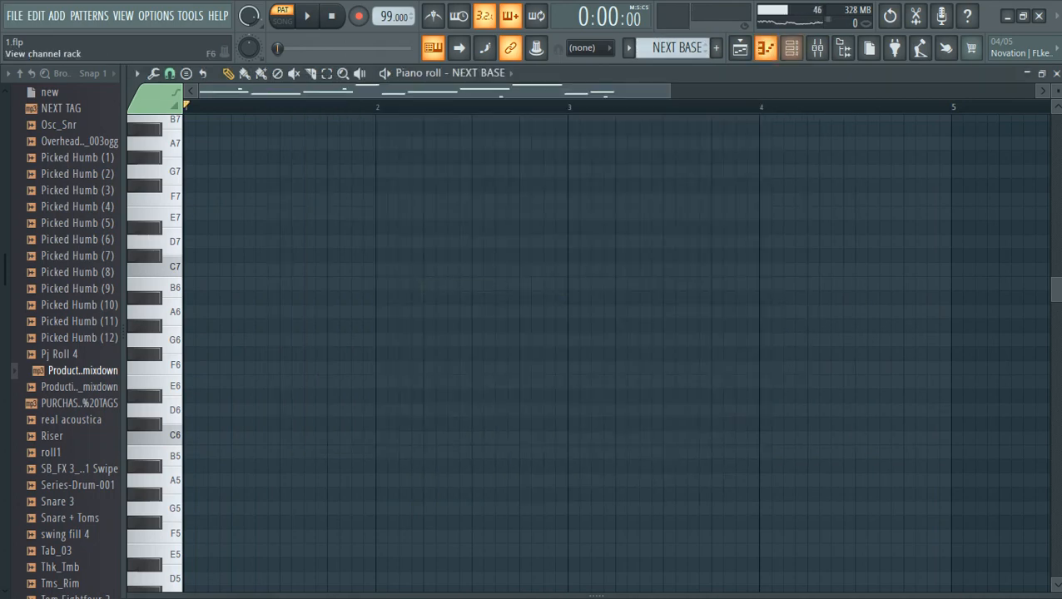
Return to the FL Keys pattern and open the Fruity delay 2 settings on its mixer track, Insert 6.
{"action": "left_click", "coordinate": [817, 48]}
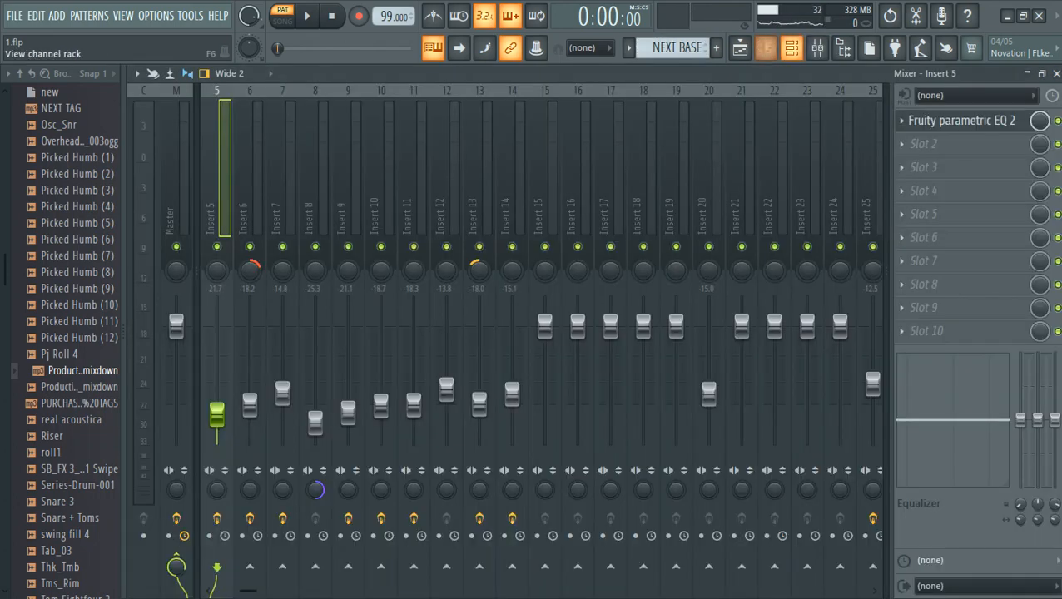
{"action": "left_click", "coordinate": [792, 47]}
{"action": "scroll", "coordinate": [675, 47], "scroll_direction": "up", "scroll_amount": 1}
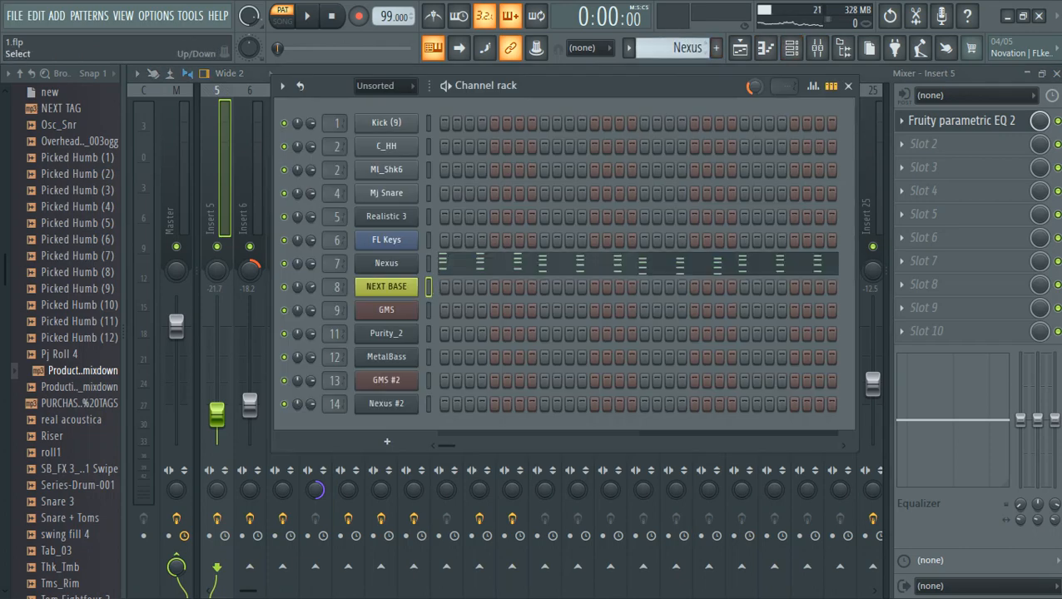
{"action": "scroll", "coordinate": [675, 47], "scroll_direction": "up", "scroll_amount": 1}
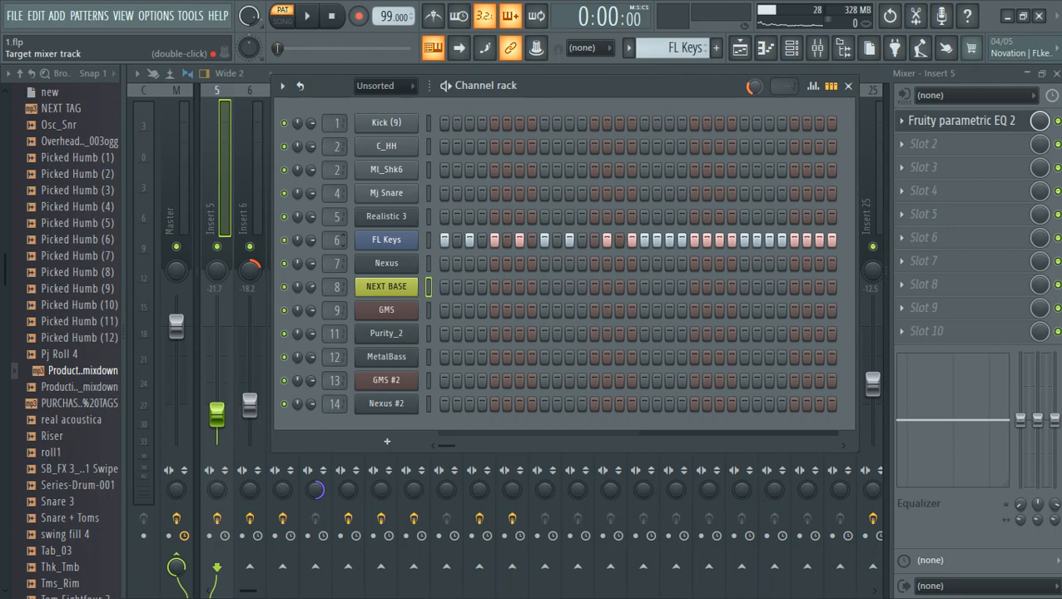
{"action": "double_click", "coordinate": [336, 240]}
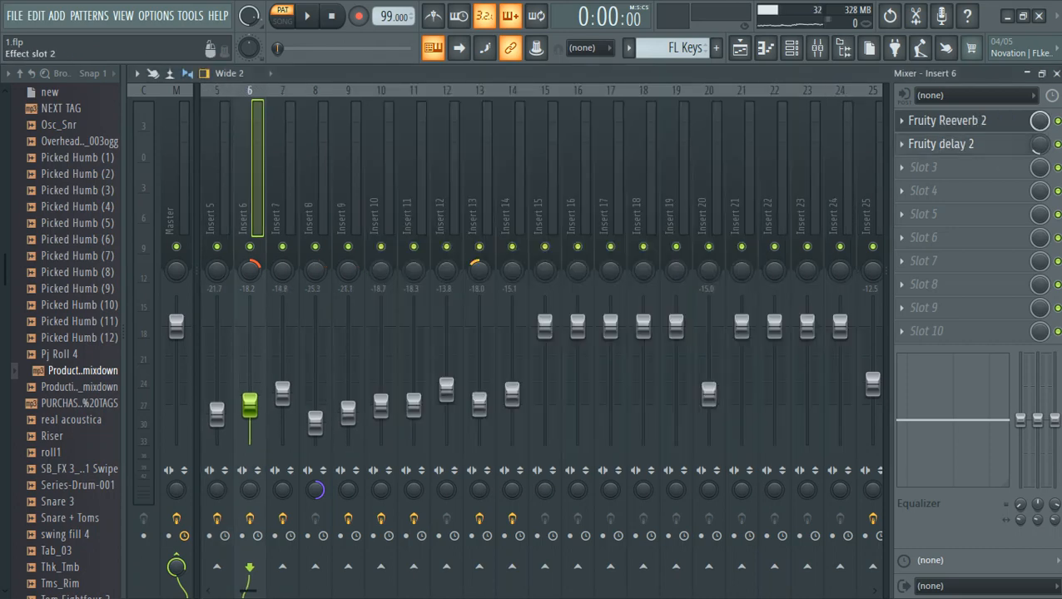
{"action": "left_click", "coordinate": [940, 143]}
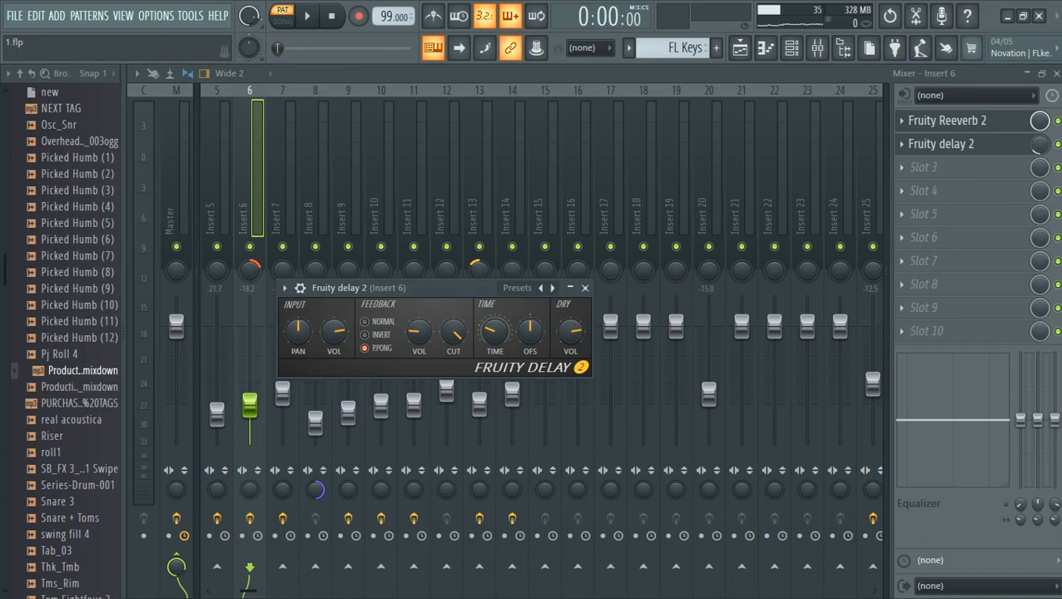
Close the delay settings, review the Fruity Reeverb 2 settings on Insert 6, and close them.
{"action": "left_click", "coordinate": [585, 288]}
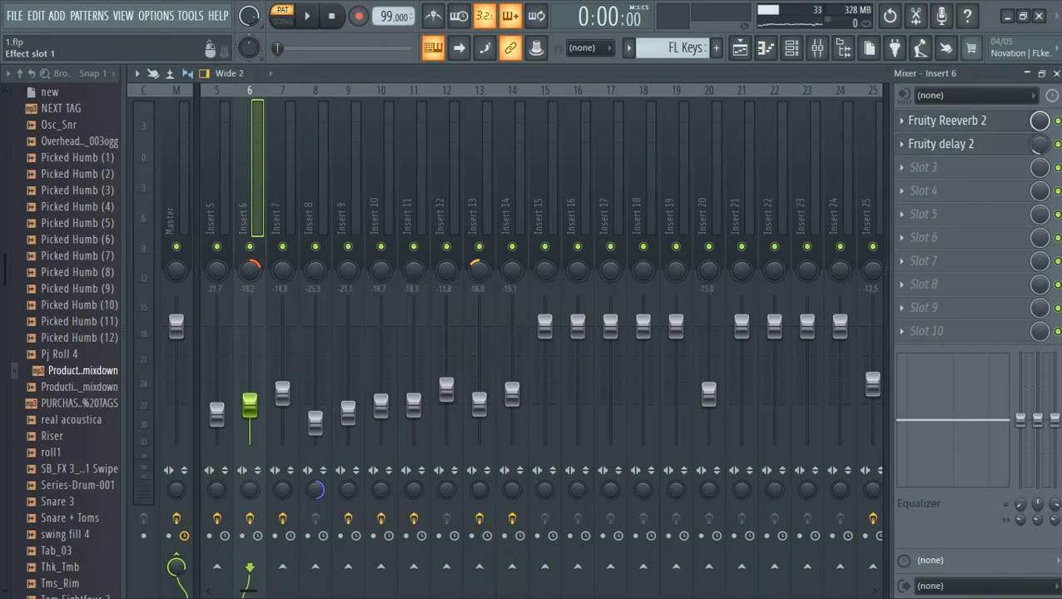
{"action": "left_click", "coordinate": [947, 119]}
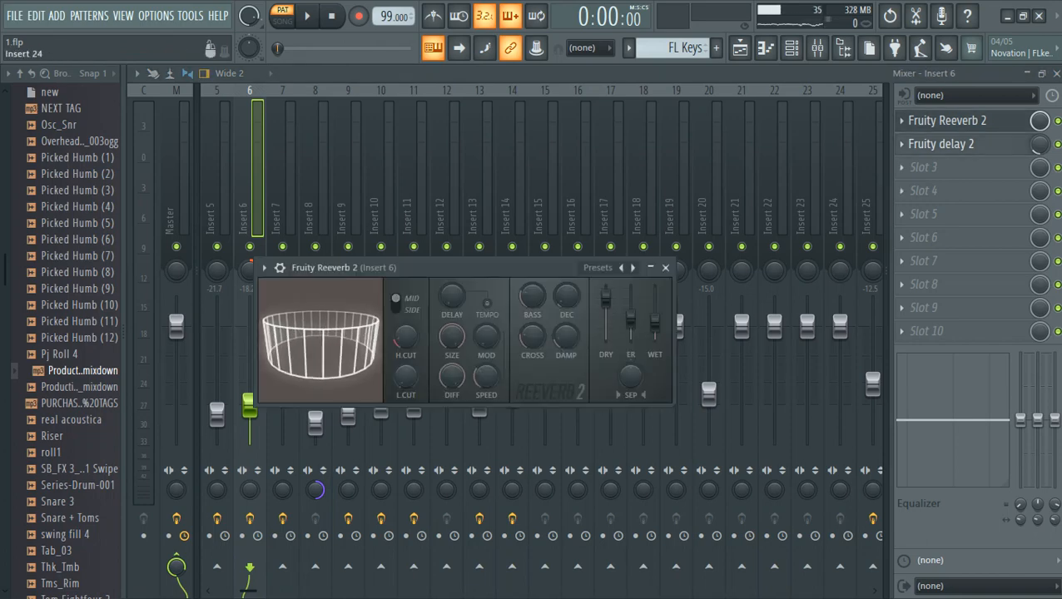
{"action": "left_click", "coordinate": [665, 267]}
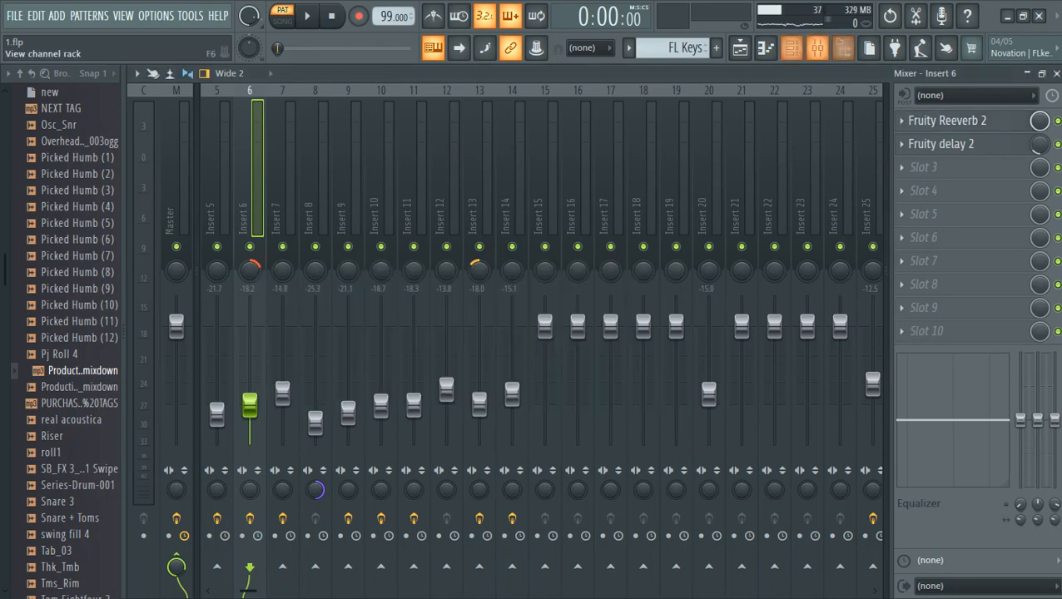
Select the Nexus pattern and open the Fruity parametric EQ 2 on its channel's mixer track, Insert 7.
{"action": "left_click", "coordinate": [791, 47]}
{"action": "scroll", "coordinate": [672, 49], "scroll_direction": "down", "scroll_amount": 1}
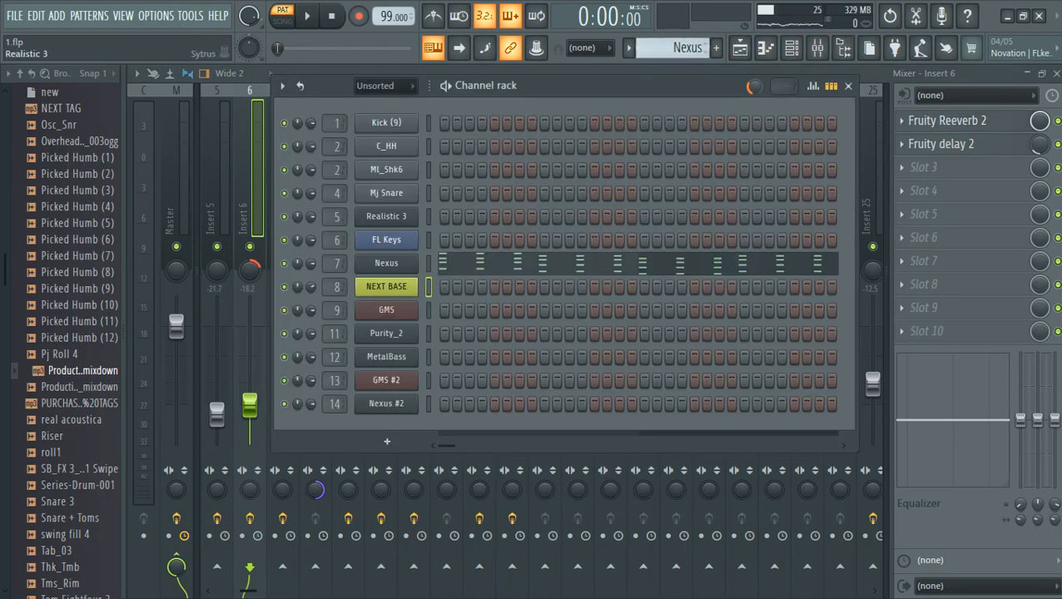
{"action": "double_click", "coordinate": [337, 264]}
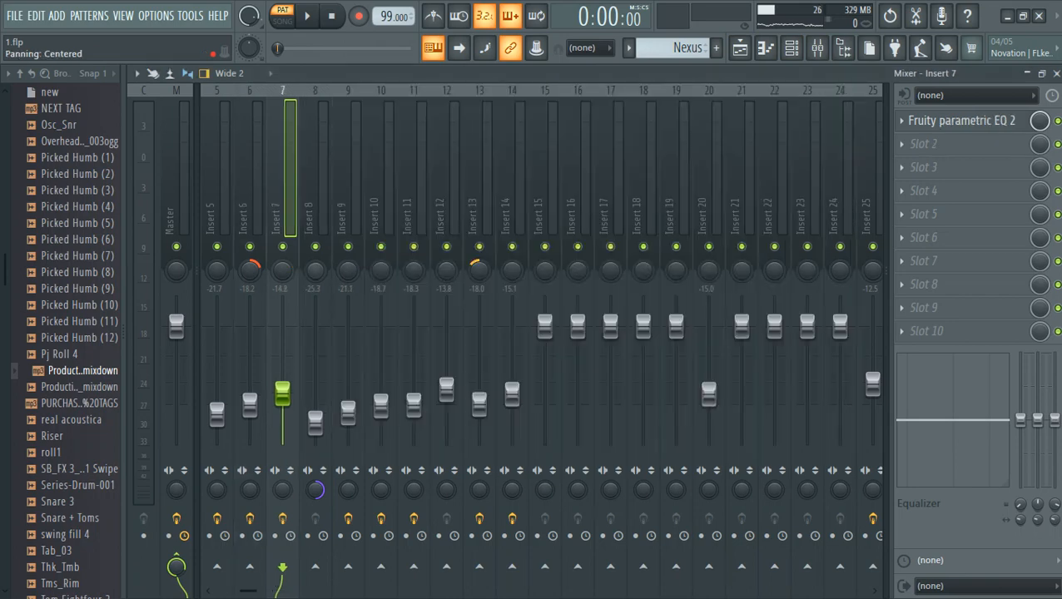
{"action": "left_click", "coordinate": [962, 120]}
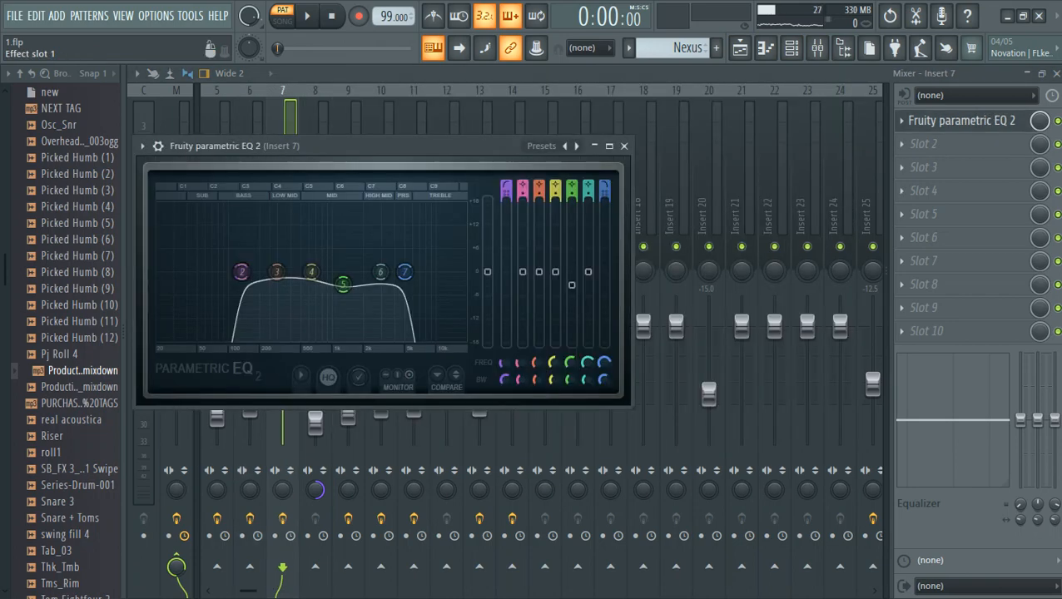
Play the Nexus pattern while viewing its EQ spectrum, stop the playback, and close the EQ.
{"action": "key", "text": "space"}
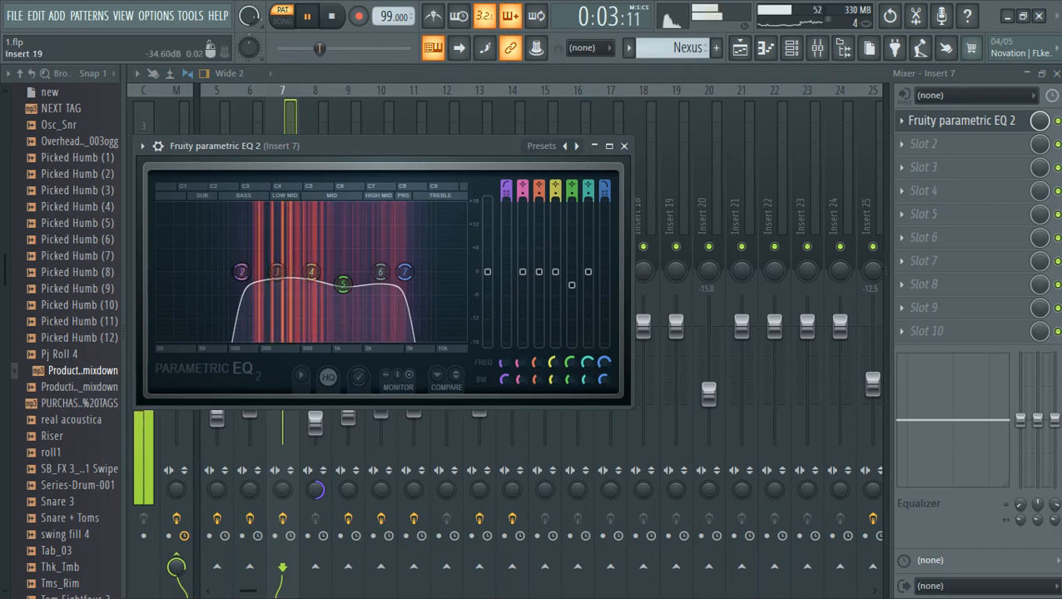
{"action": "key", "text": "space"}
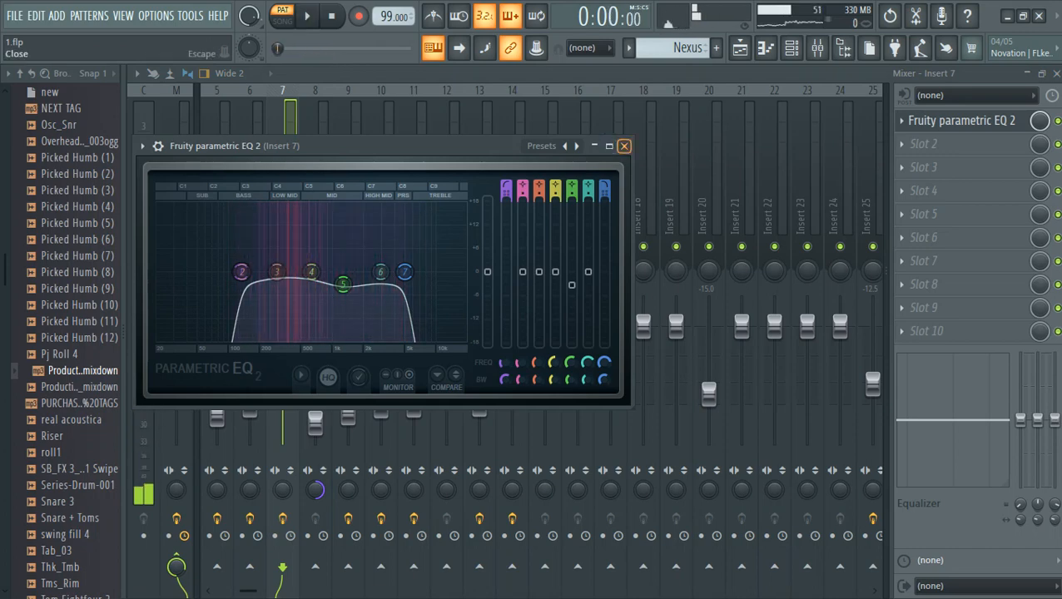
{"action": "left_click", "coordinate": [625, 146]}
Select the NEXT BASE pattern and review its channel's mixer track, Insert 8, and its 3x Osc instrument settings.
{"action": "left_click", "coordinate": [765, 48]}
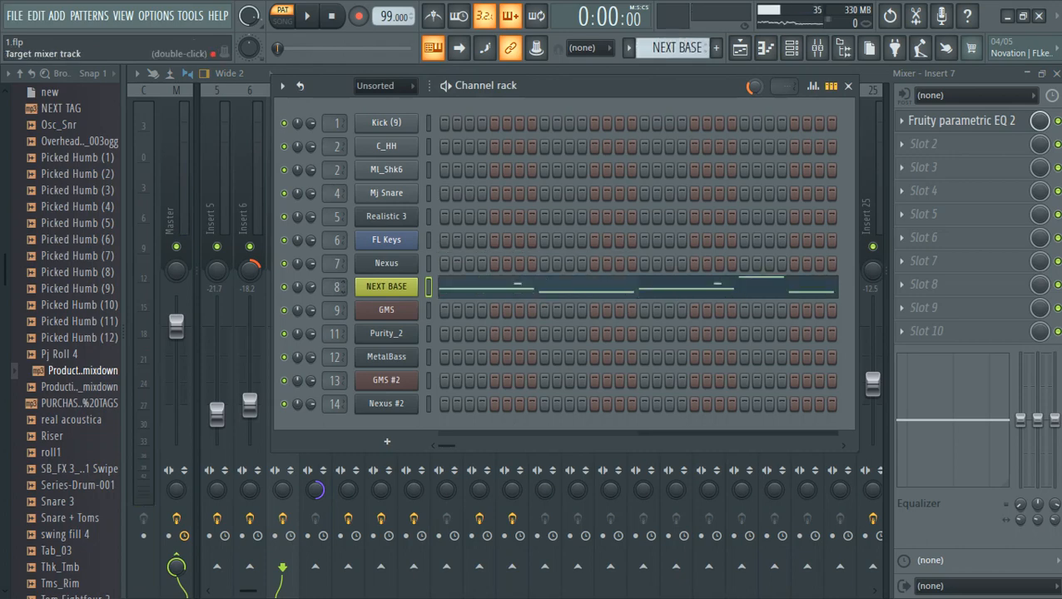
{"action": "double_click", "coordinate": [336, 287]}
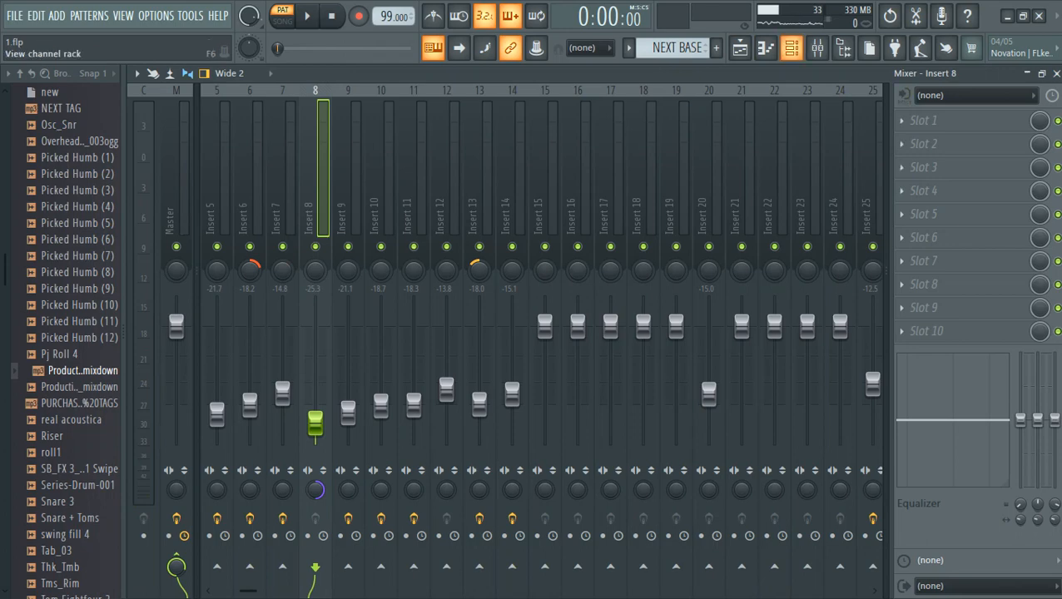
{"action": "left_click", "coordinate": [766, 48]}
{"action": "right_click", "coordinate": [412, 285]}
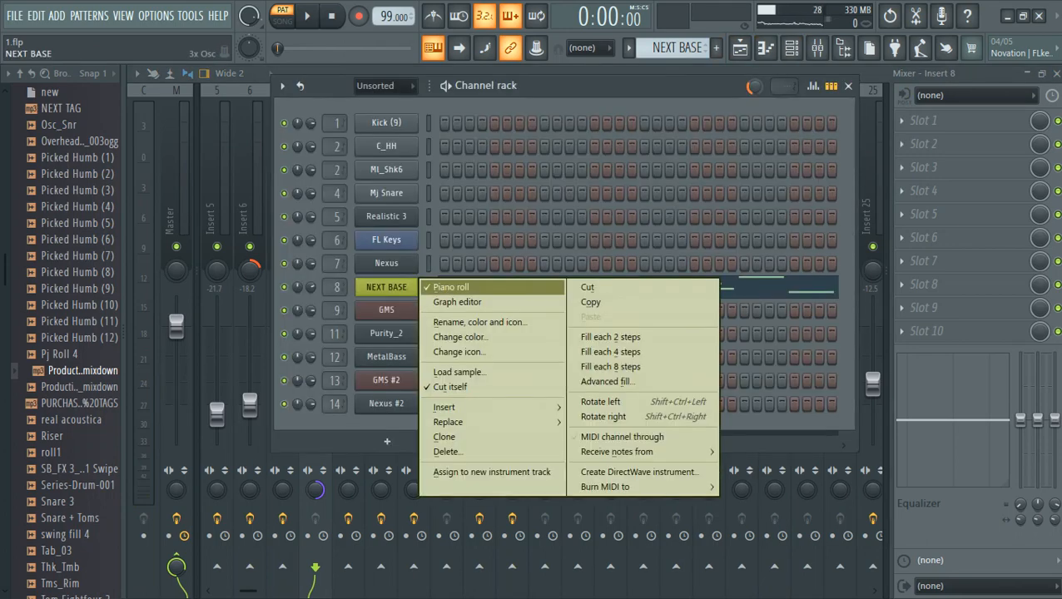
{"action": "left_click", "coordinate": [406, 286]}
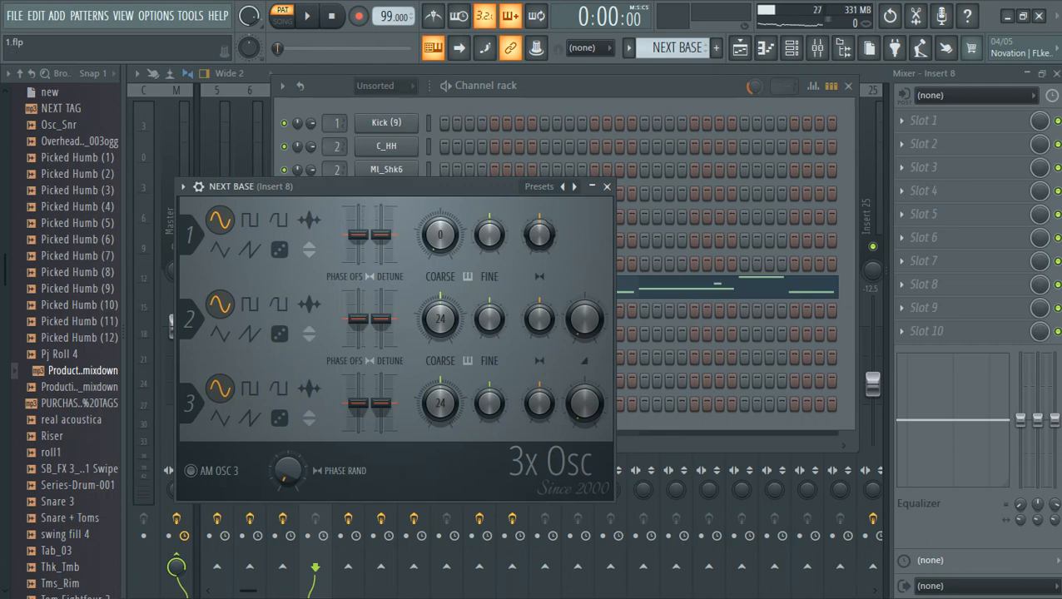
{"action": "left_click", "coordinate": [606, 186]}
Open the NEXT BASE channel's notes in the piano roll.
{"action": "right_click", "coordinate": [408, 287]}
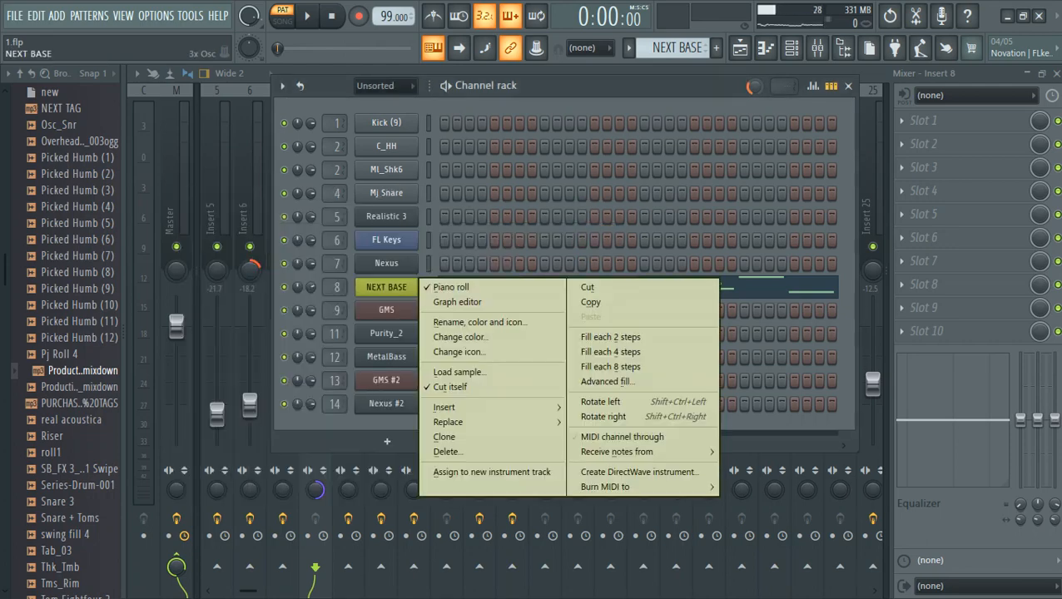
{"action": "left_click", "coordinate": [450, 287]}
{"action": "right_click", "coordinate": [402, 288]}
{"action": "left_click", "coordinate": [450, 288]}
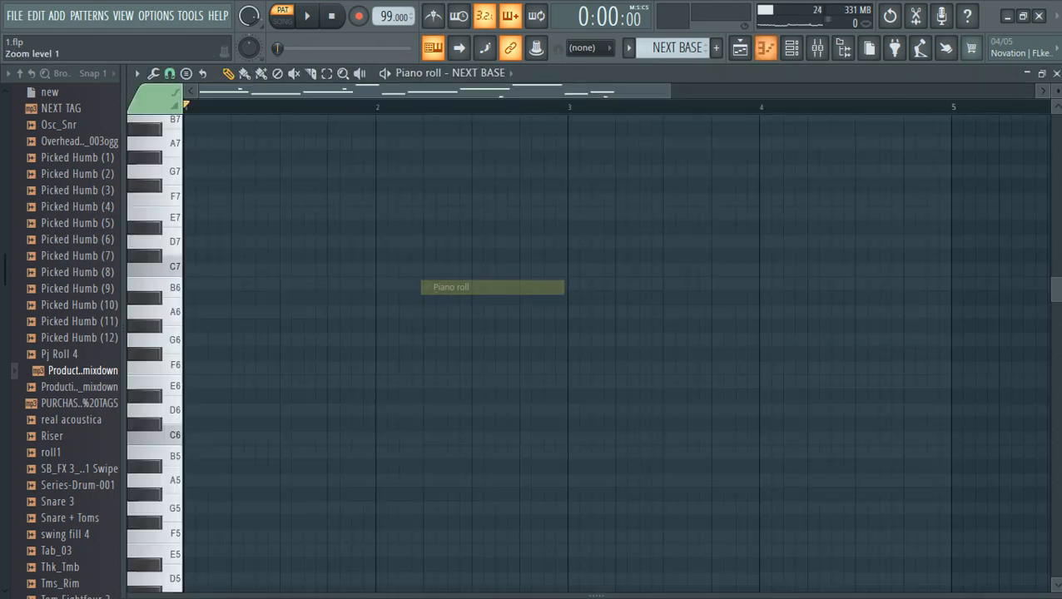
Play the NEXT BASE bass line, stop the playback, and save the project.
{"action": "key", "text": "space"}
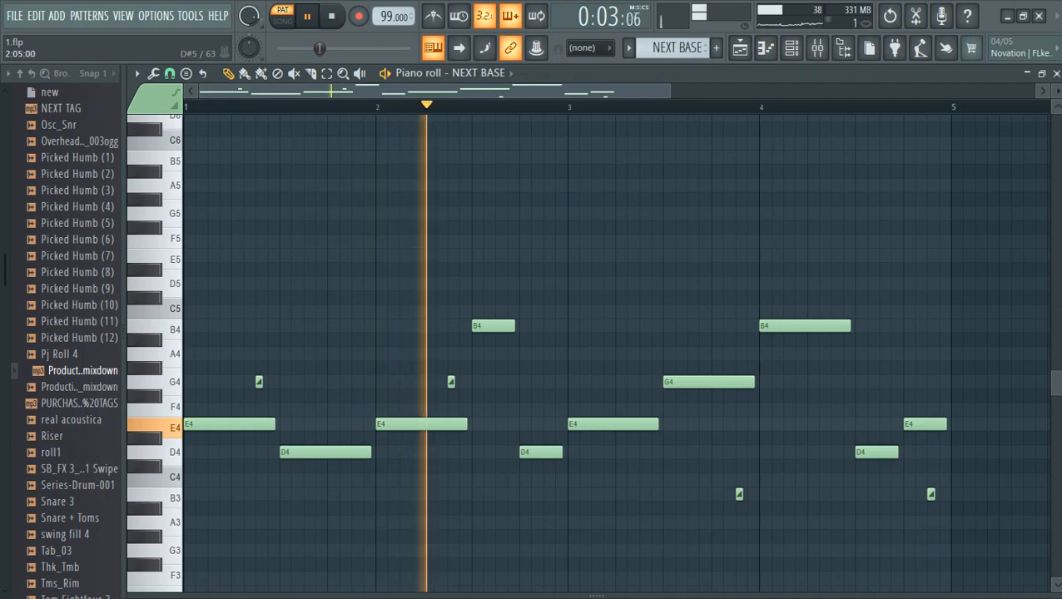
{"action": "key", "text": "space"}
{"action": "key", "text": "ctrl+s"}
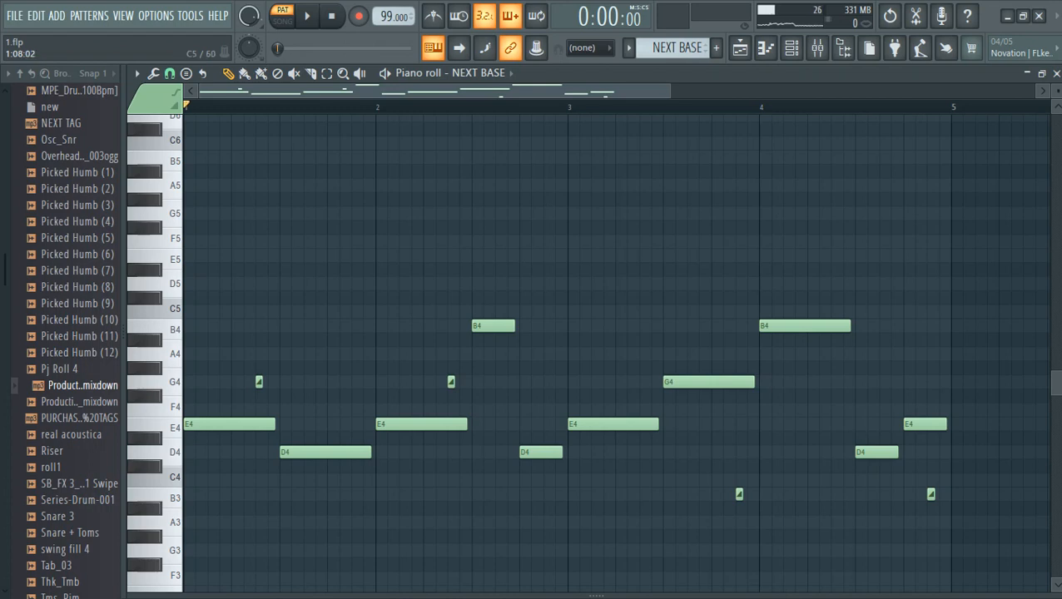
Try out a slide note on C#5 starting at 1:07:00 in the NEXT BASE piano roll and delete it.
{"action": "left_click", "coordinate": [259, 298]}
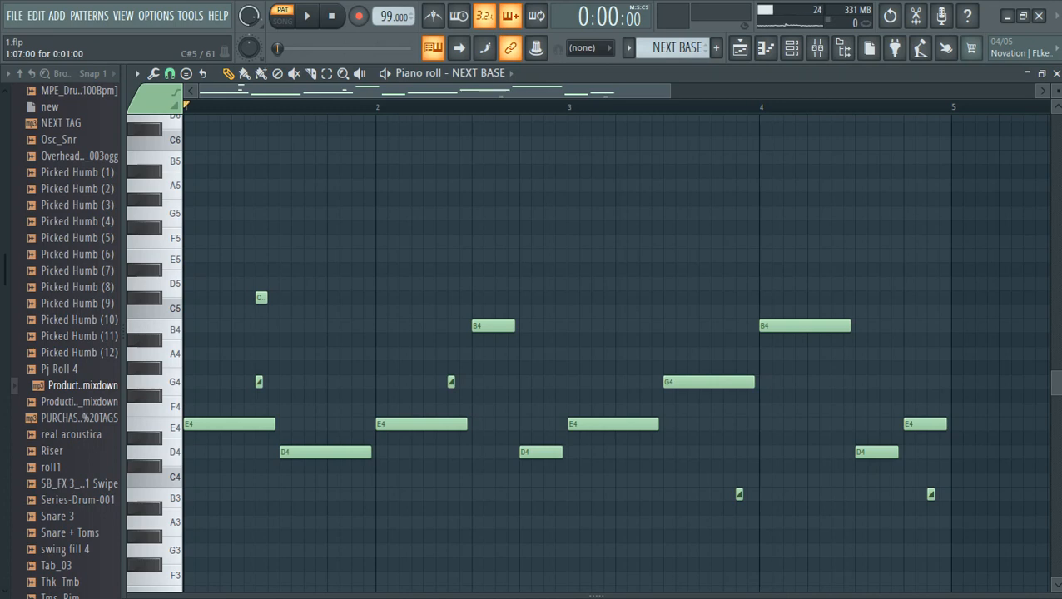
{"action": "double_click", "coordinate": [261, 298]}
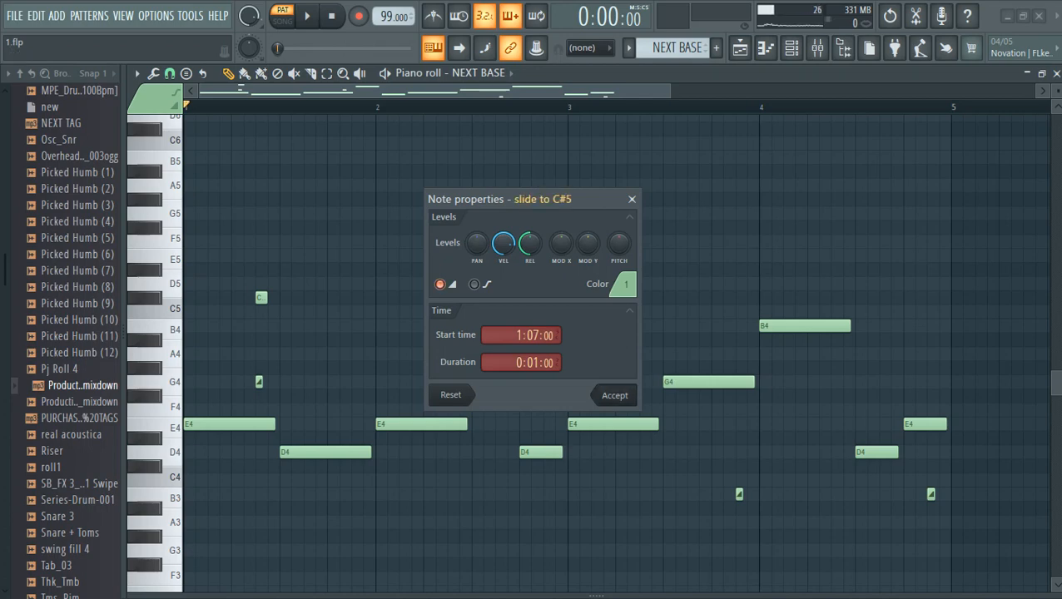
{"action": "left_click", "coordinate": [615, 395]}
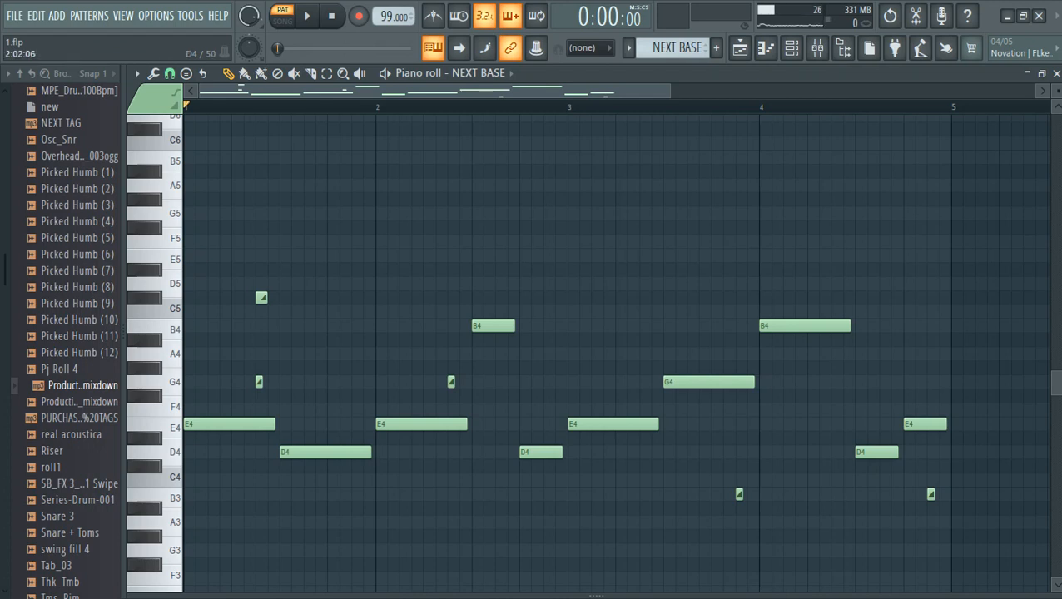
{"action": "right_click", "coordinate": [262, 298]}
Replay the NEXT BASE pattern with its original slide notes and stop the playback.
{"action": "key", "text": "space"}
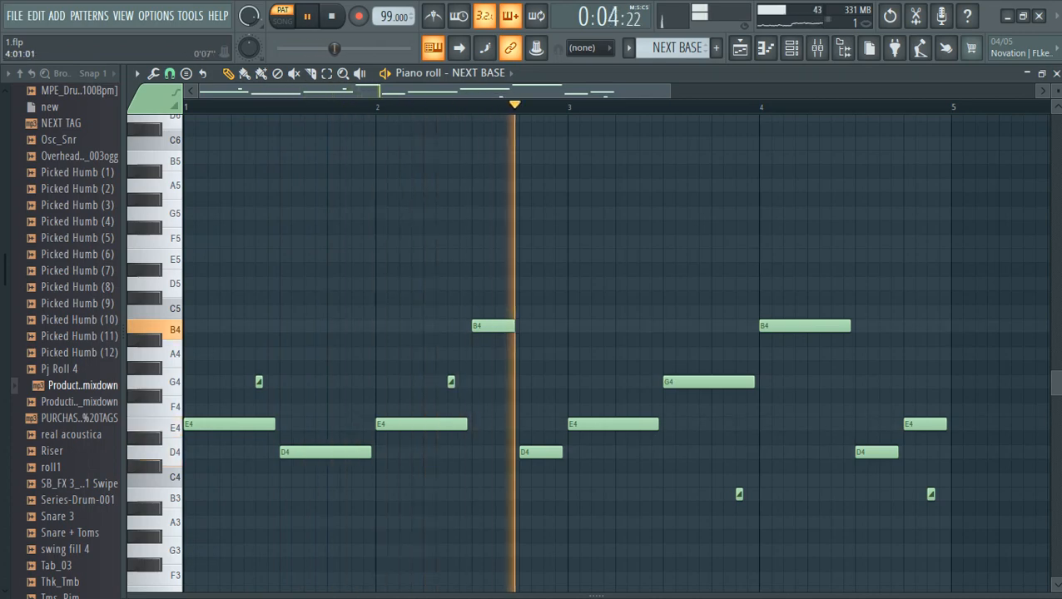
{"action": "key", "text": "space"}
Select the GMS pattern and review the bank, program and effect settings of its GMS synthesizer.
{"action": "left_click", "coordinate": [792, 48]}
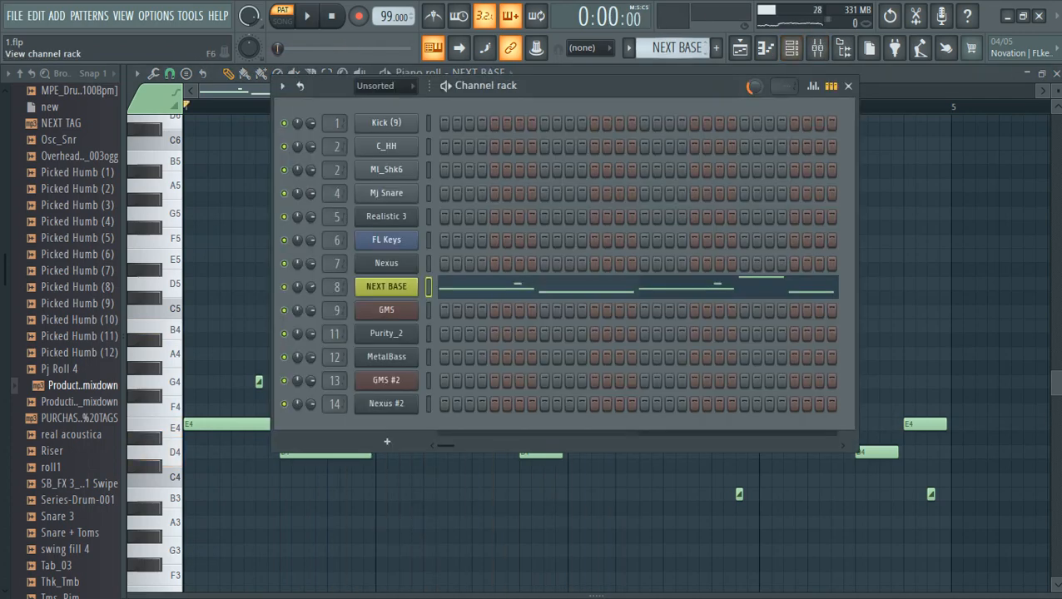
{"action": "scroll", "coordinate": [676, 48], "scroll_direction": "down", "scroll_amount": 1}
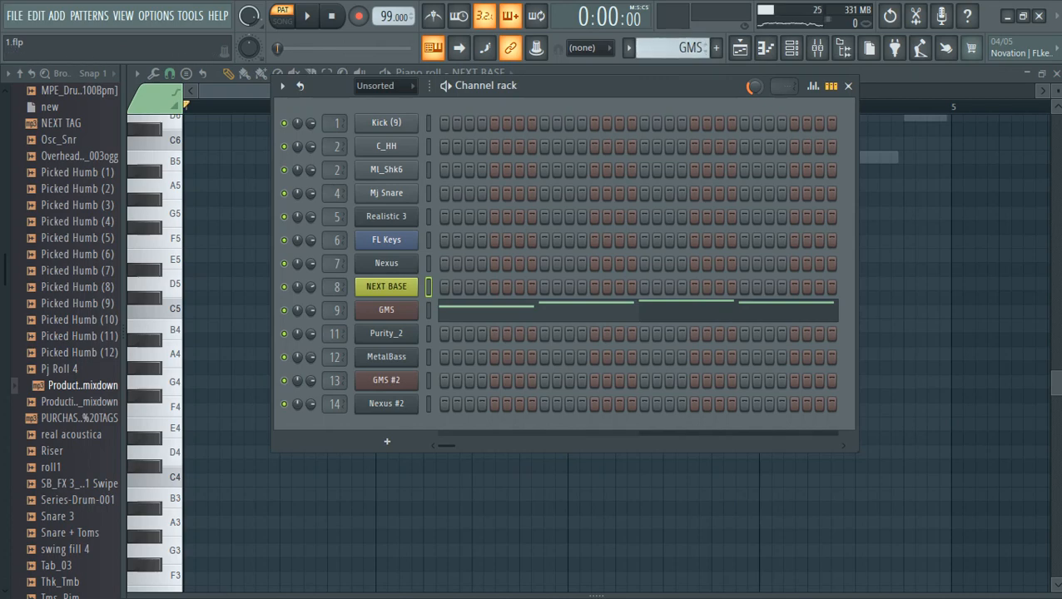
{"action": "left_click", "coordinate": [386, 311]}
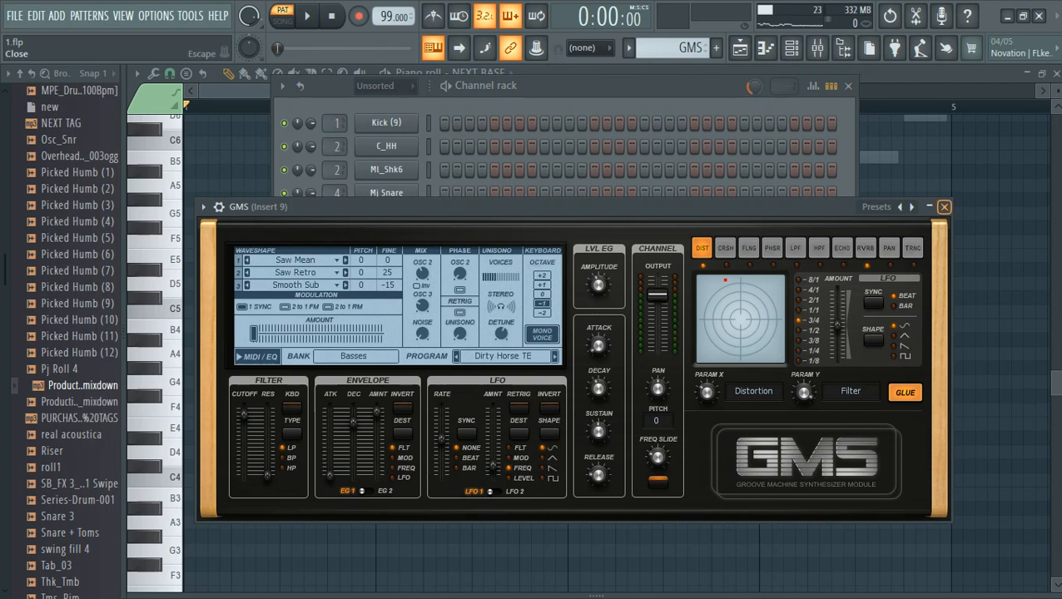
{"action": "left_click", "coordinate": [944, 206]}
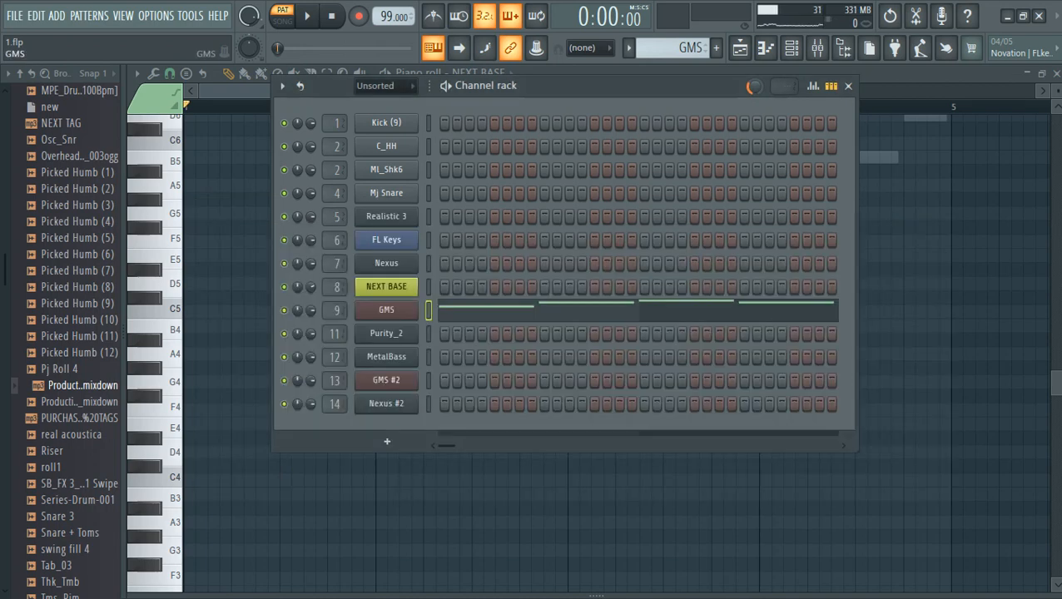
{"action": "left_click", "coordinate": [387, 309]}
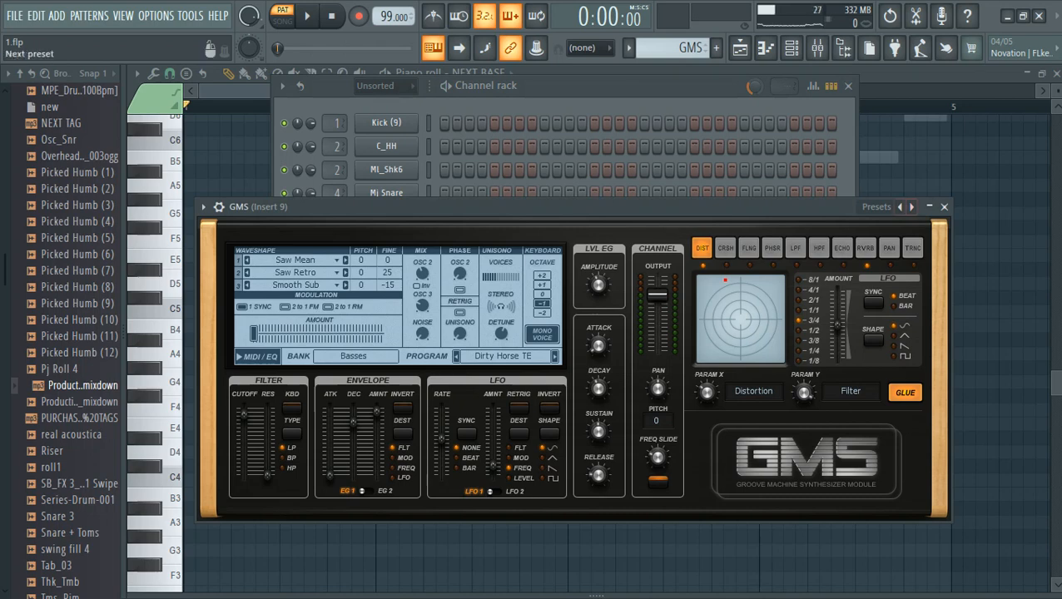
{"action": "left_click", "coordinate": [944, 207]}
Review the Fruity parametric EQ 2 and Fruity Reeverb 2 settings on the GMS channel's mixer track, Insert 9.
{"action": "left_click", "coordinate": [337, 309]}
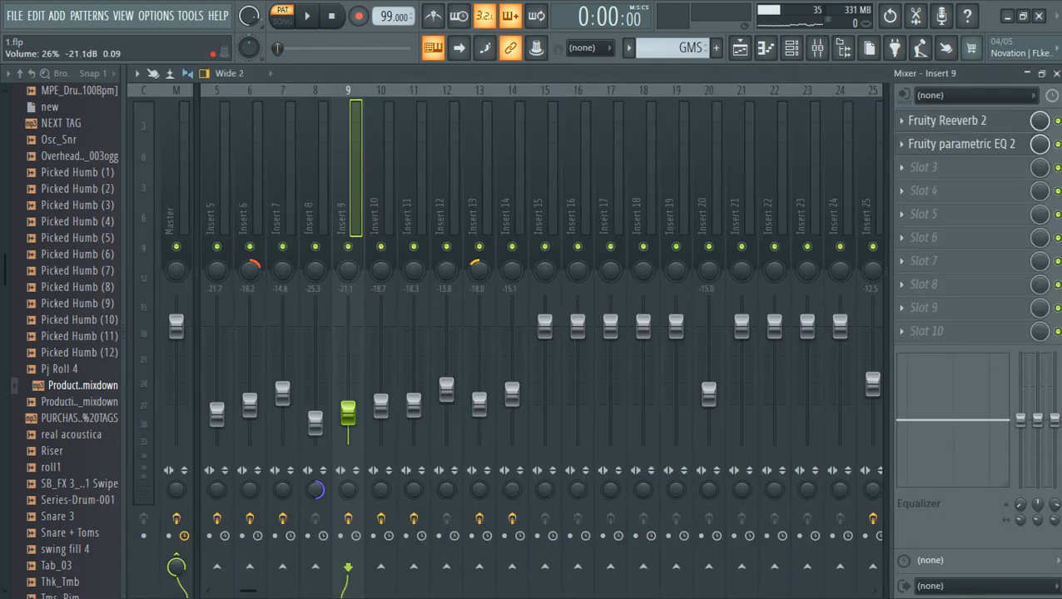
{"action": "left_click", "coordinate": [957, 143]}
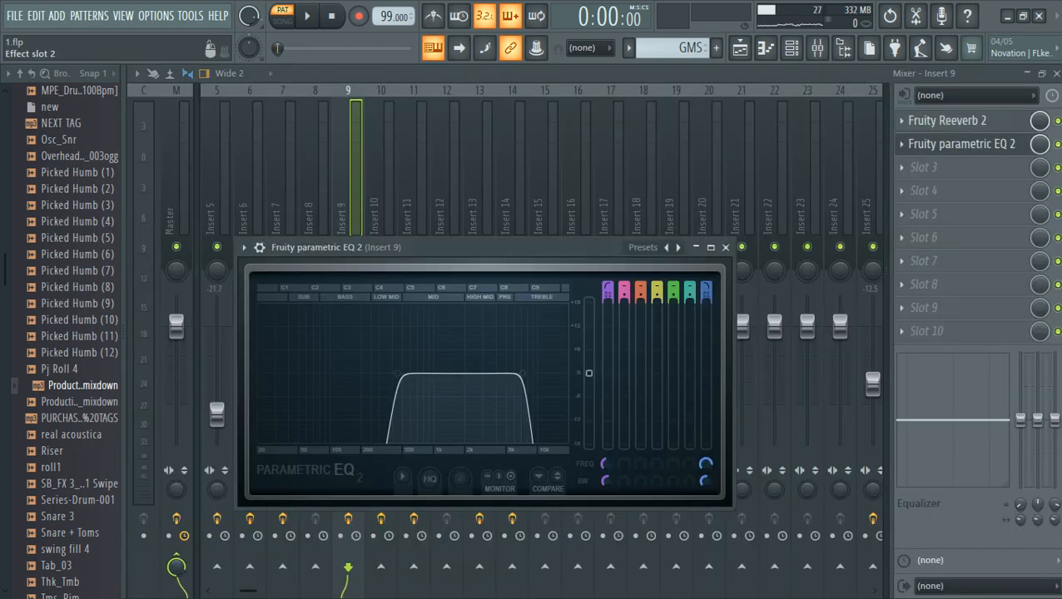
{"action": "left_click", "coordinate": [725, 247]}
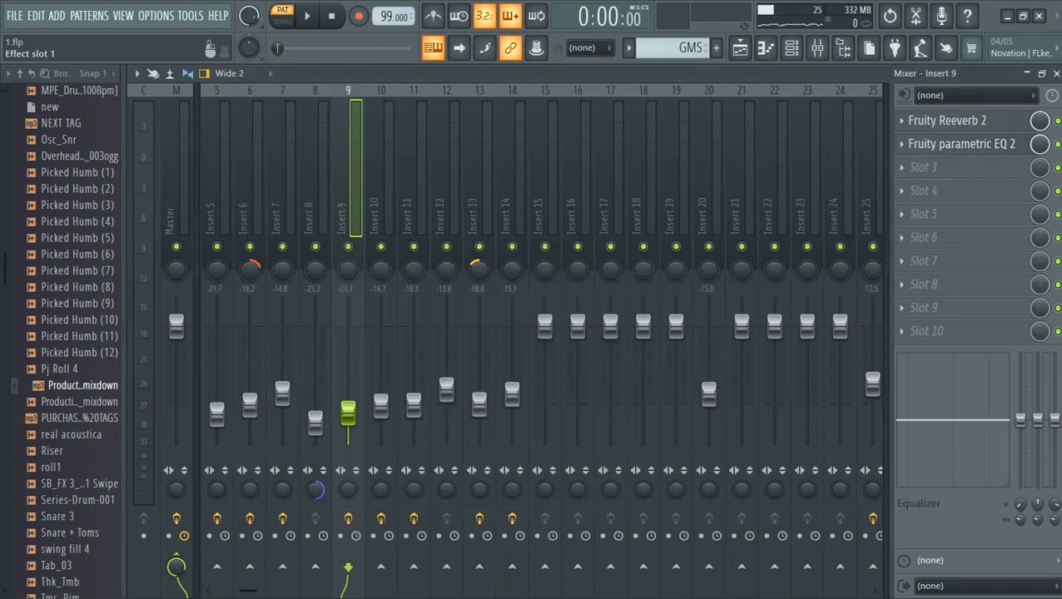
{"action": "left_click", "coordinate": [947, 121]}
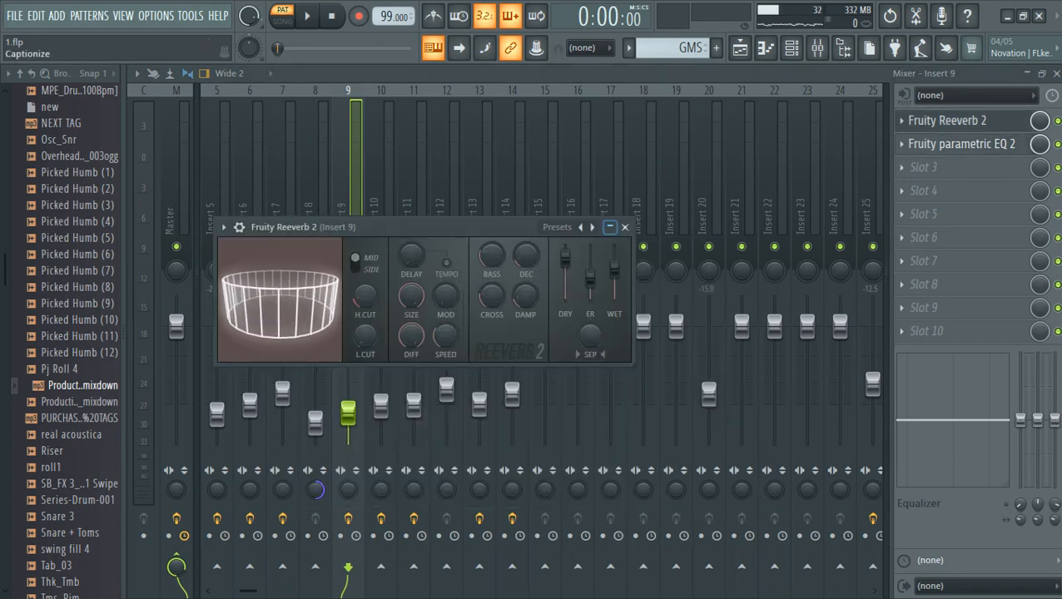
{"action": "left_click", "coordinate": [625, 226]}
Open the GMS channel in the piano roll and frame the melody notes of all four bars.
{"action": "left_click", "coordinate": [792, 48]}
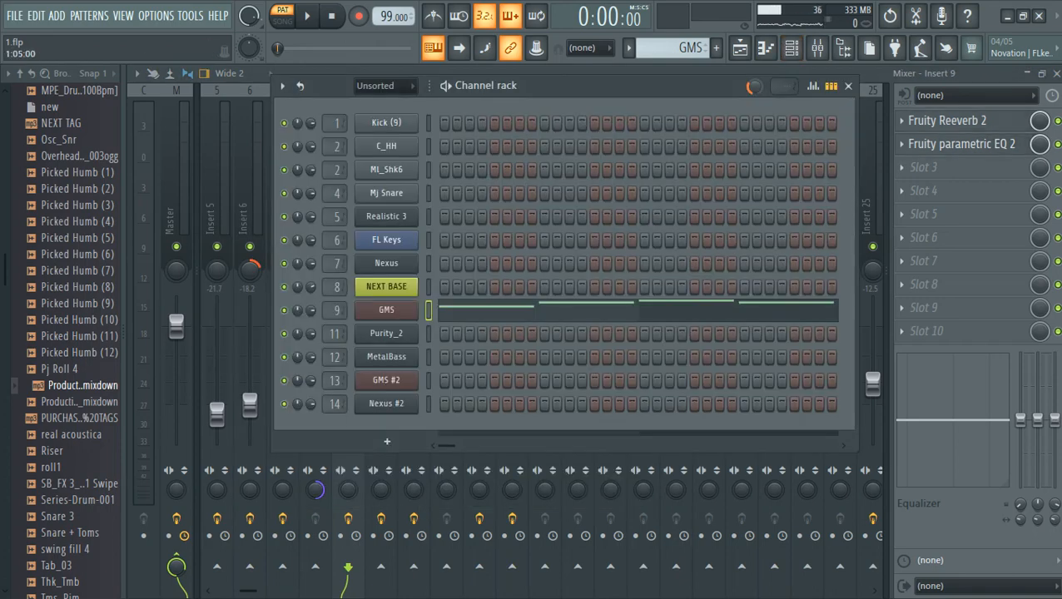
{"action": "right_click", "coordinate": [359, 306]}
{"action": "left_click", "coordinate": [435, 310]}
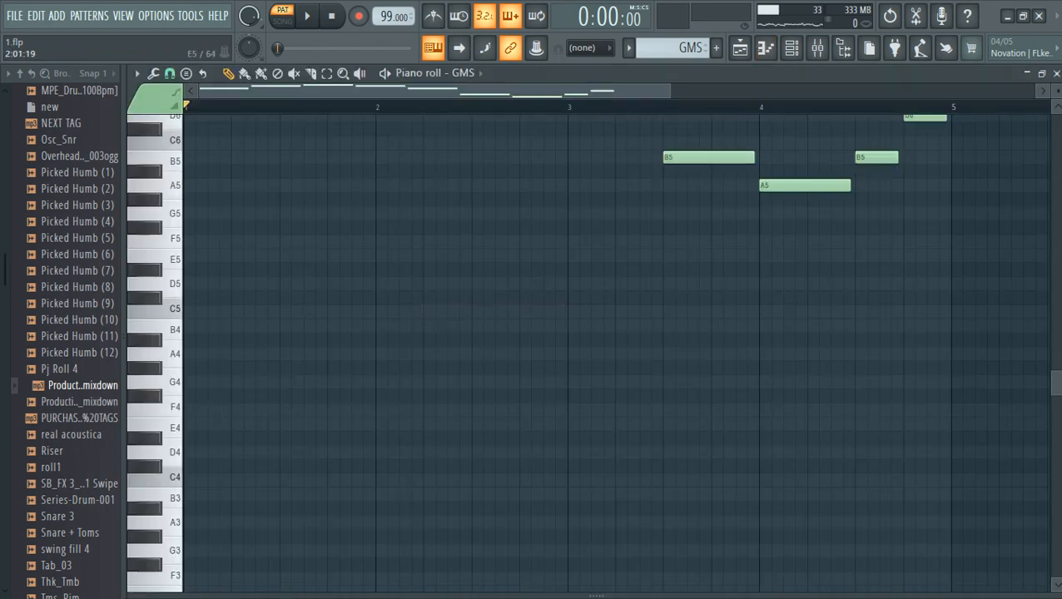
{"action": "scroll", "coordinate": [391, 274], "scroll_direction": "up", "scroll_amount": 5}
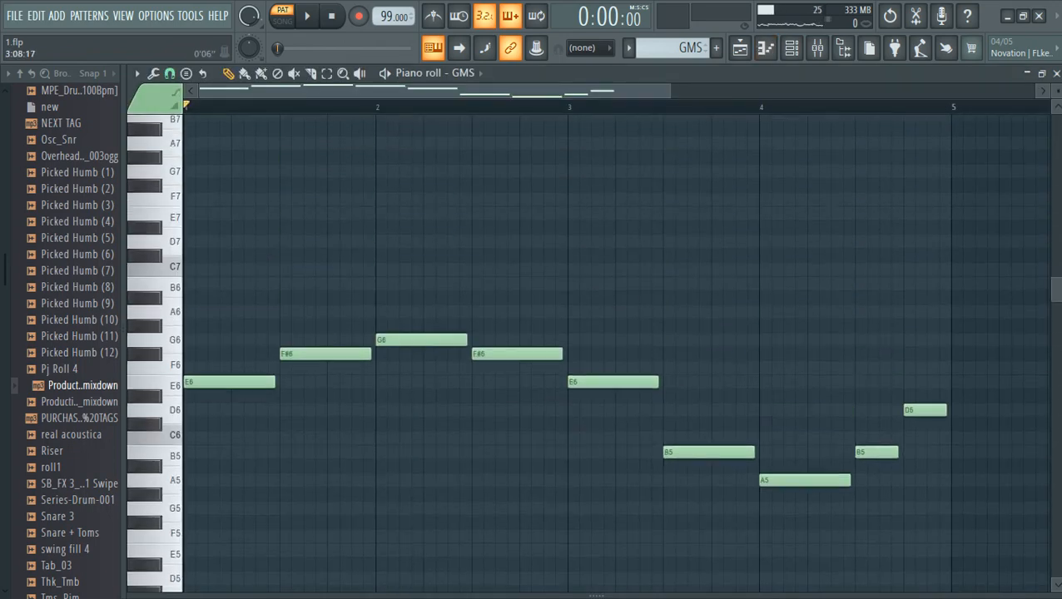
{"action": "scroll", "coordinate": [616, 353], "scroll_direction": "down", "scroll_amount": 2}
Play the GMS pattern's melody in the piano roll, following the notes across all four bars, and stop the playback.
{"action": "key", "text": "space"}
{"action": "key", "text": "space"}
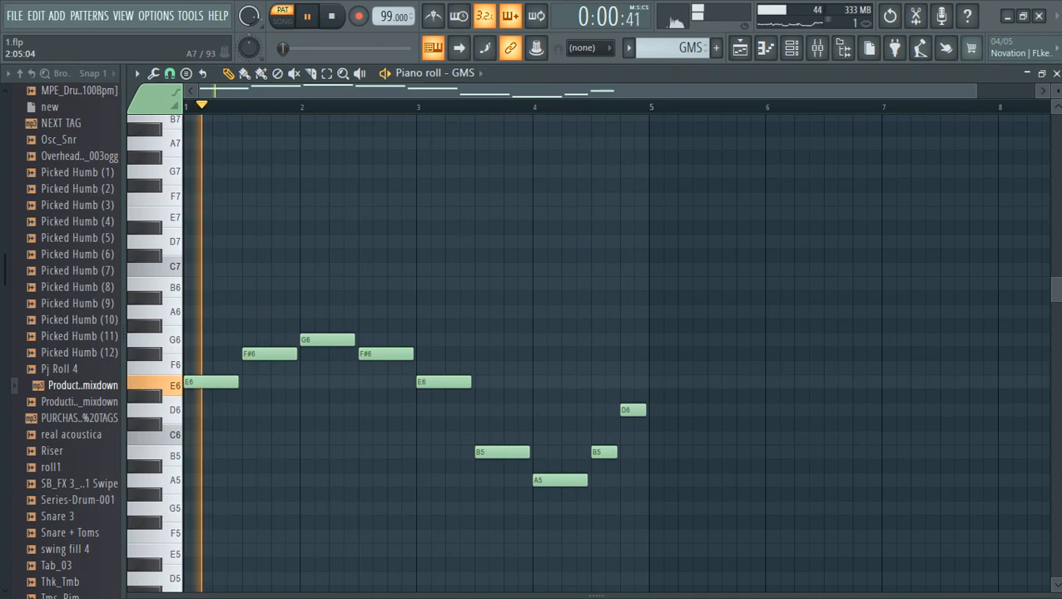
{"action": "key", "text": "space"}
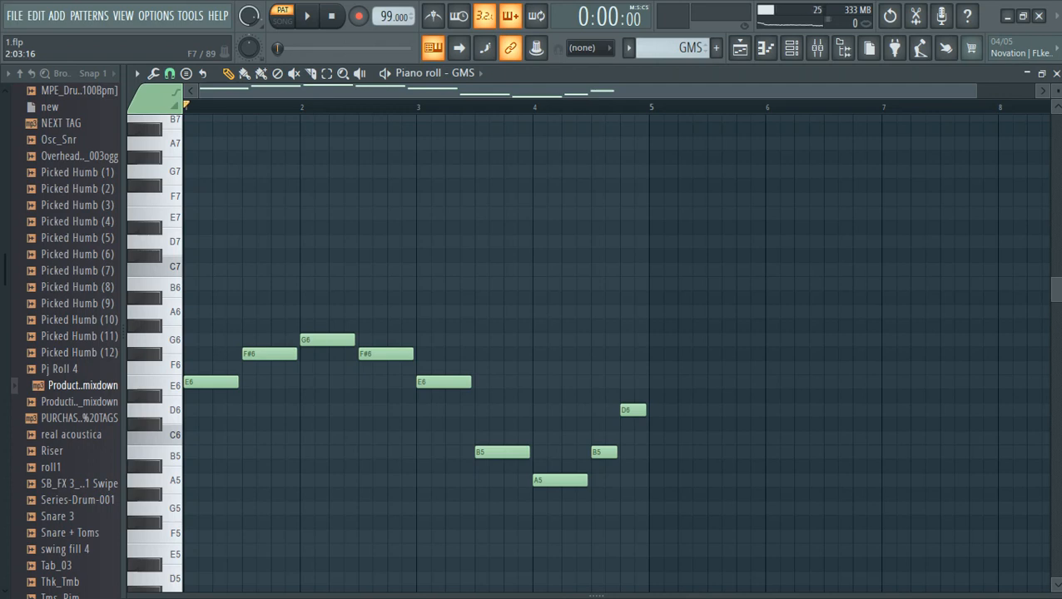
{"action": "key", "text": "space"}
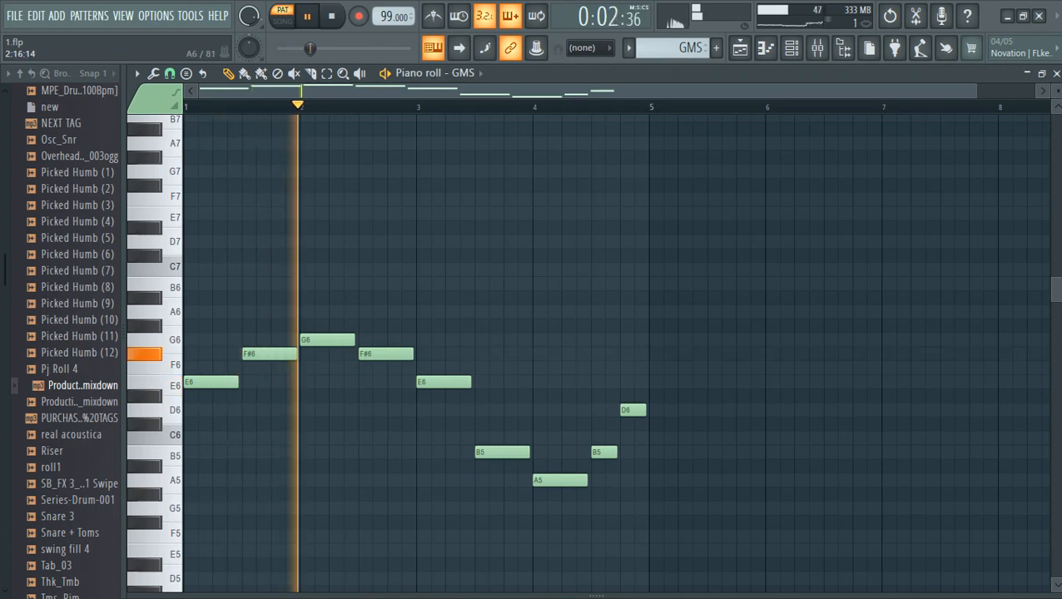
{"action": "scroll", "coordinate": [615, 352], "scroll_direction": "down", "scroll_amount": 3}
{"action": "scroll", "coordinate": [789, 214], "scroll_direction": "up", "scroll_amount": 2}
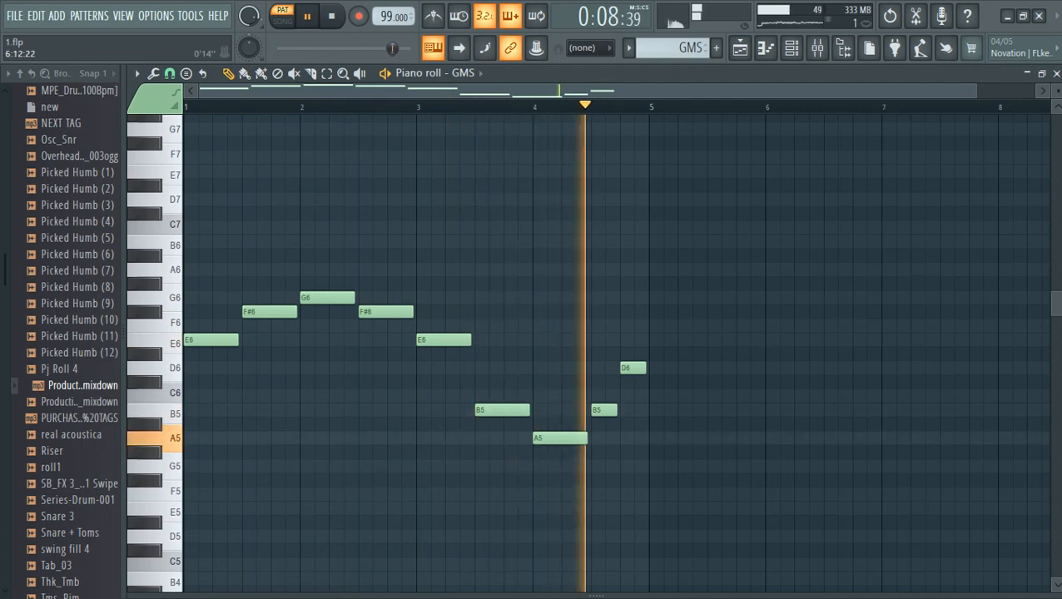
{"action": "left_click_drag", "start_coordinate": [975, 91], "coordinate": [716, 91]}
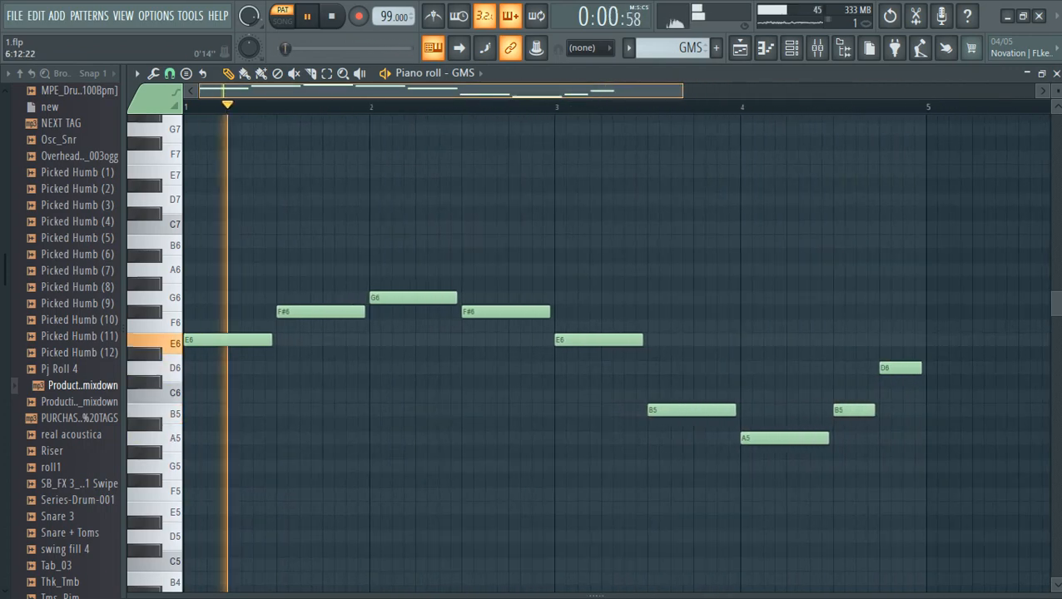
{"action": "key", "text": "space"}
Select the Purity_2 pattern and open the Purity_2 channel's notes in the piano roll.
{"action": "left_click", "coordinate": [818, 48]}
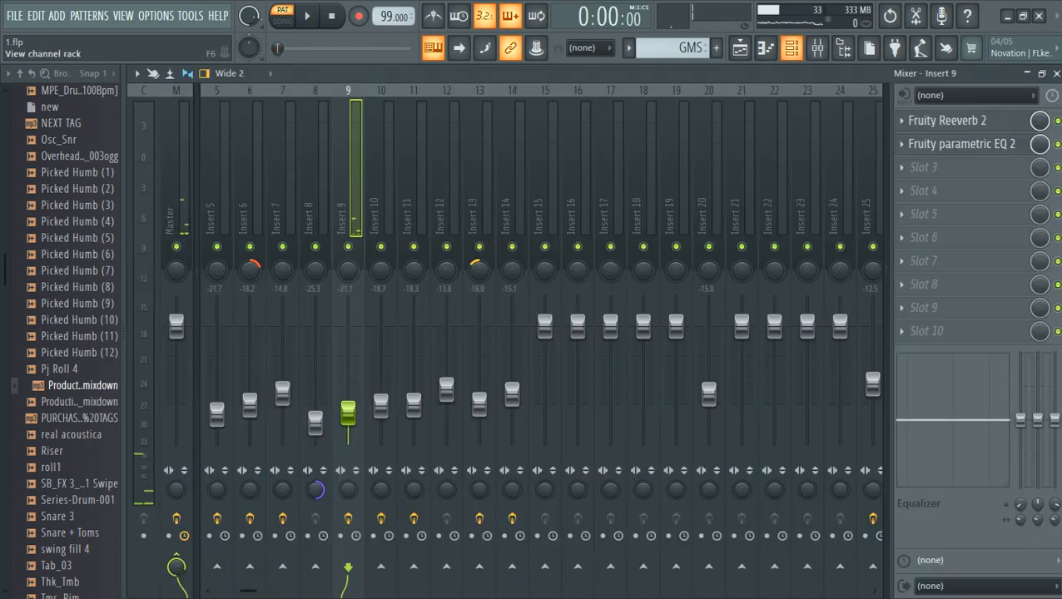
{"action": "left_click", "coordinate": [792, 47]}
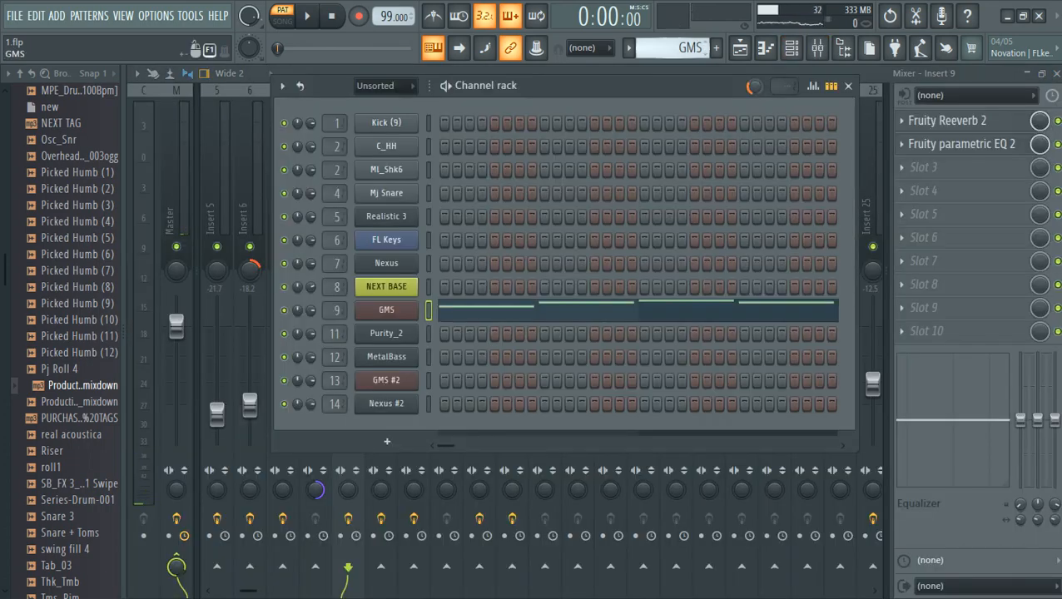
{"action": "scroll", "coordinate": [673, 48], "scroll_direction": "down", "scroll_amount": 1}
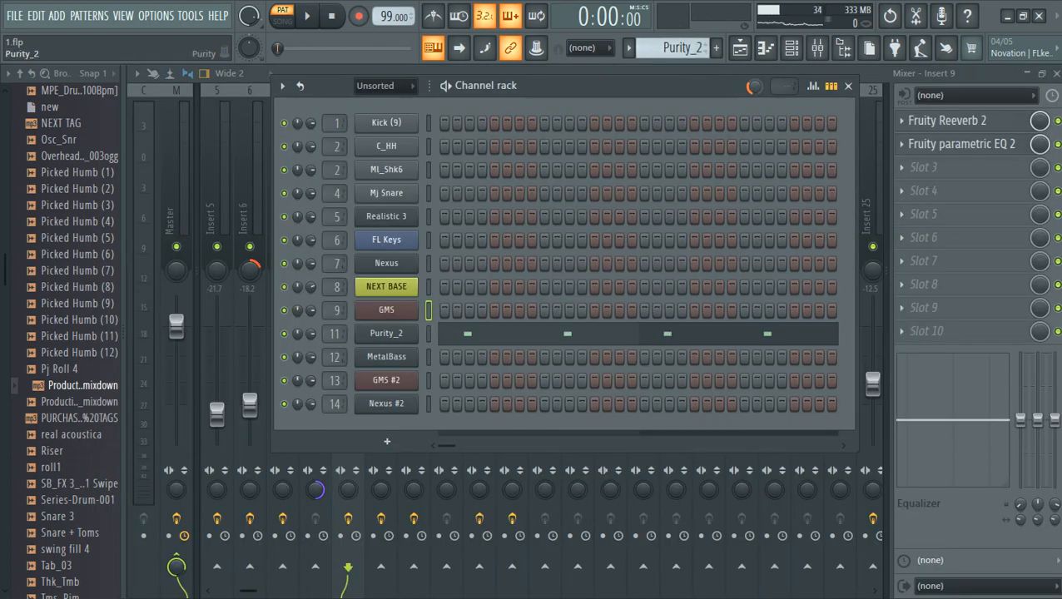
{"action": "right_click", "coordinate": [416, 329]}
{"action": "left_click", "coordinate": [454, 333]}
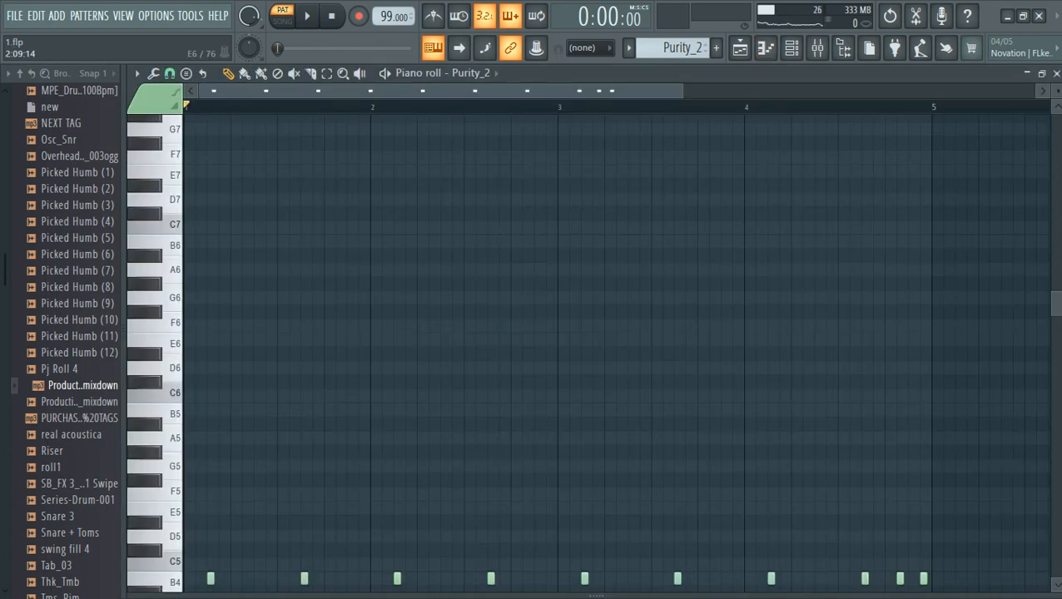
{"action": "scroll", "coordinate": [542, 326], "scroll_direction": "down", "scroll_amount": 6}
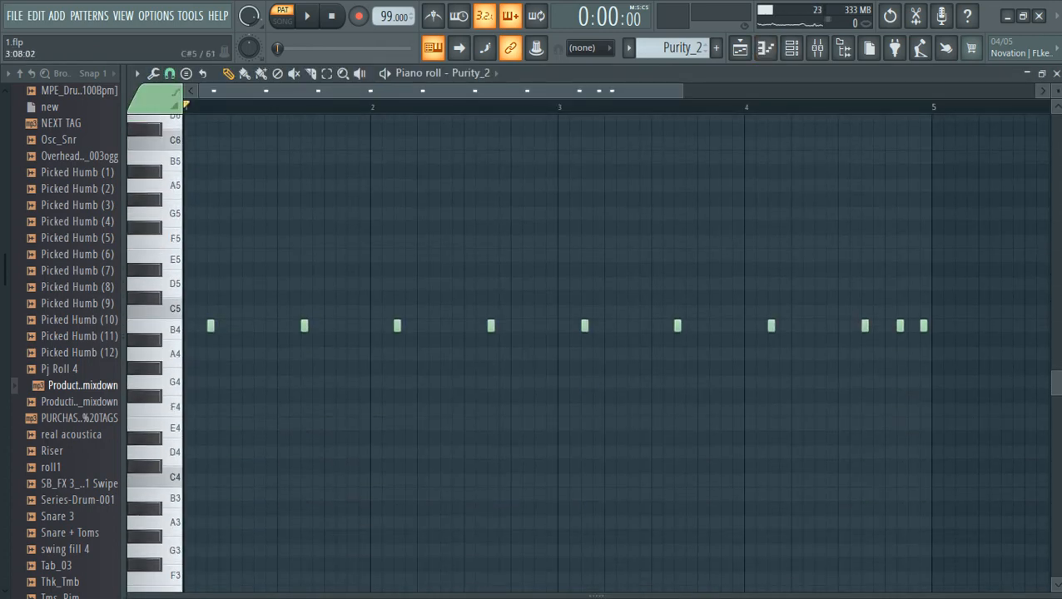
Play the Purity_2 pattern in pattern mode with the channel rack shown, and stop the playback.
{"action": "left_click", "coordinate": [791, 48]}
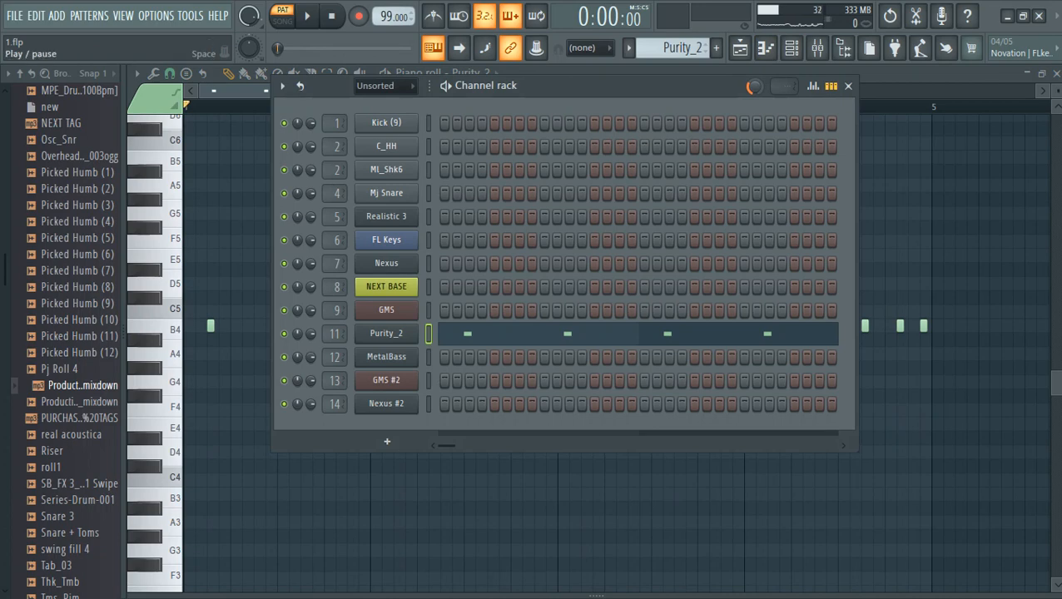
{"action": "left_click", "coordinate": [282, 21]}
{"action": "key", "text": "l"}
{"action": "key", "text": "space"}
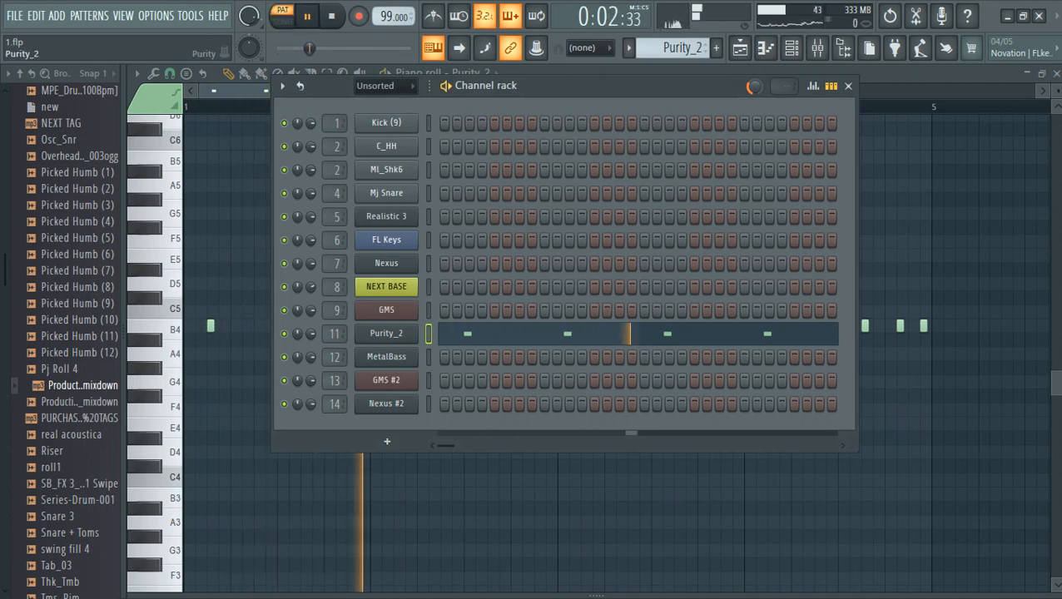
{"action": "key", "text": "space"}
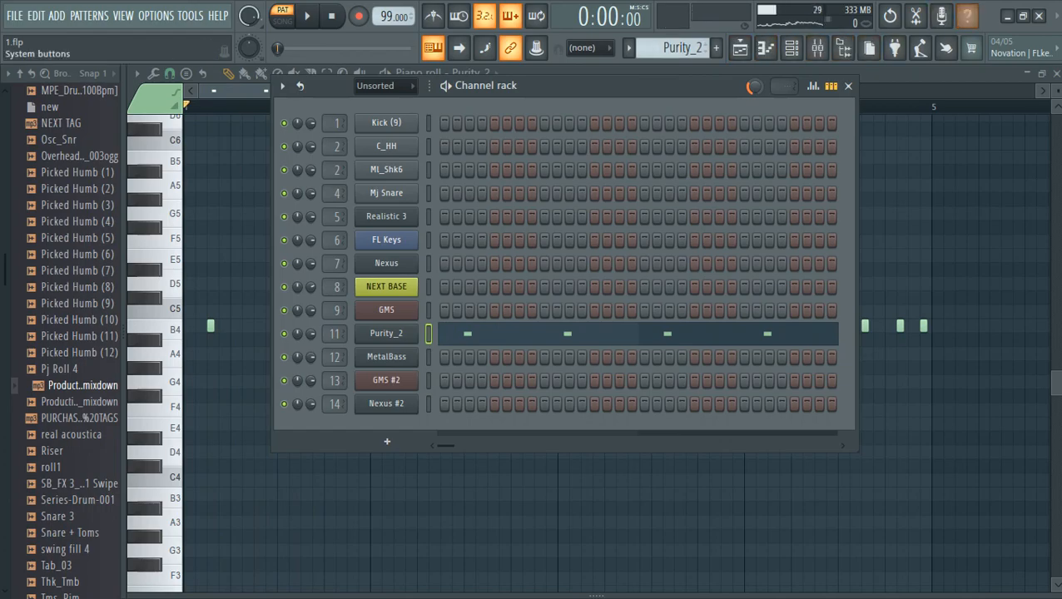
{"action": "left_click", "coordinate": [1008, 15]}
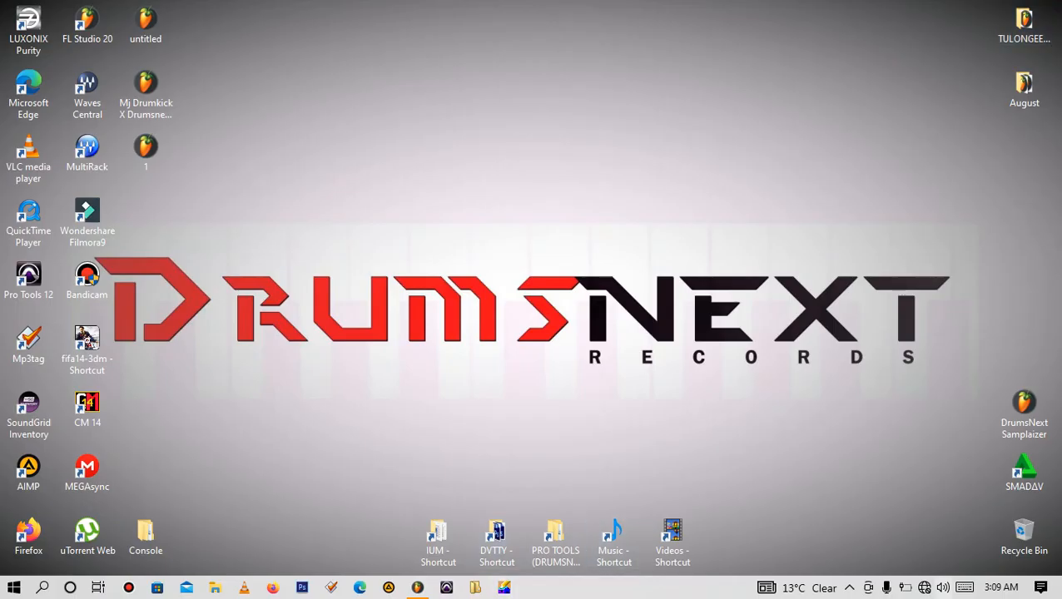
{"action": "left_click", "coordinate": [417, 587]}
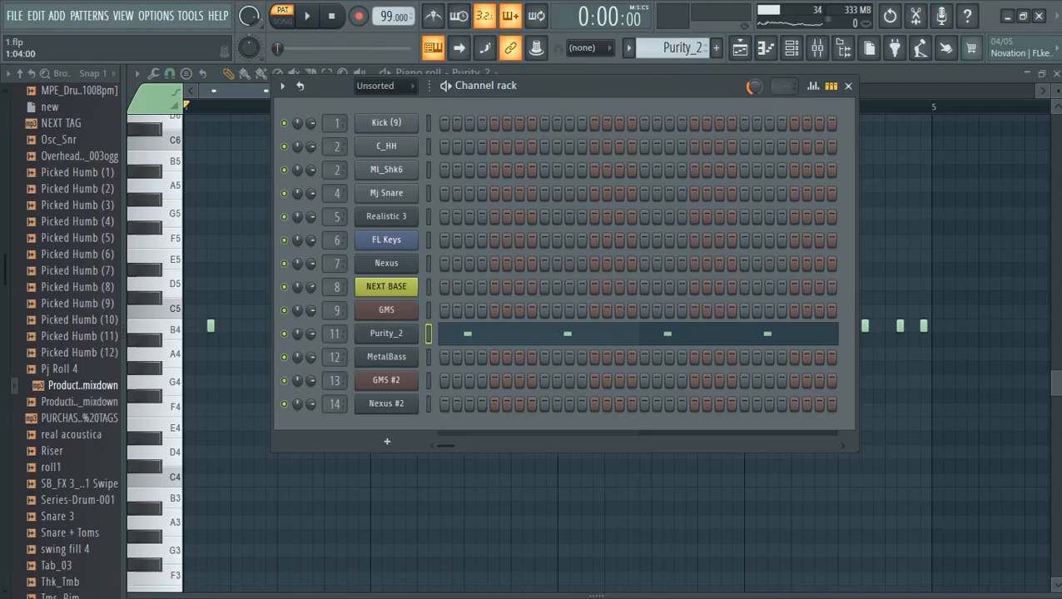
{"action": "left_click", "coordinate": [887, 235]}
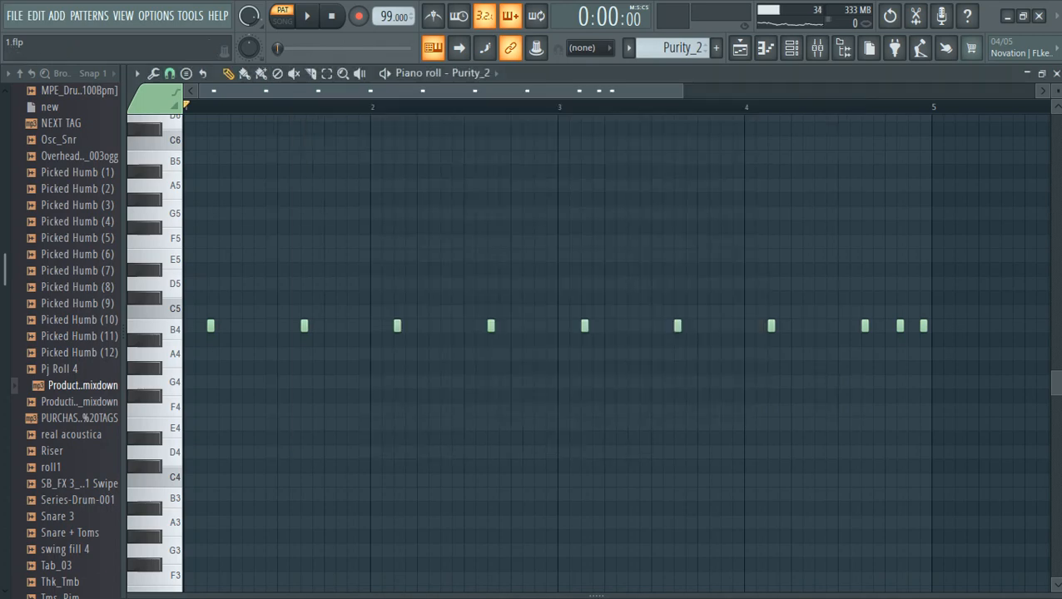
Review the Velo Tenor Sax preset in the Woodwind category of the Purity_2 channel's synthesizer, and close the plugin.
{"action": "left_click", "coordinate": [792, 48]}
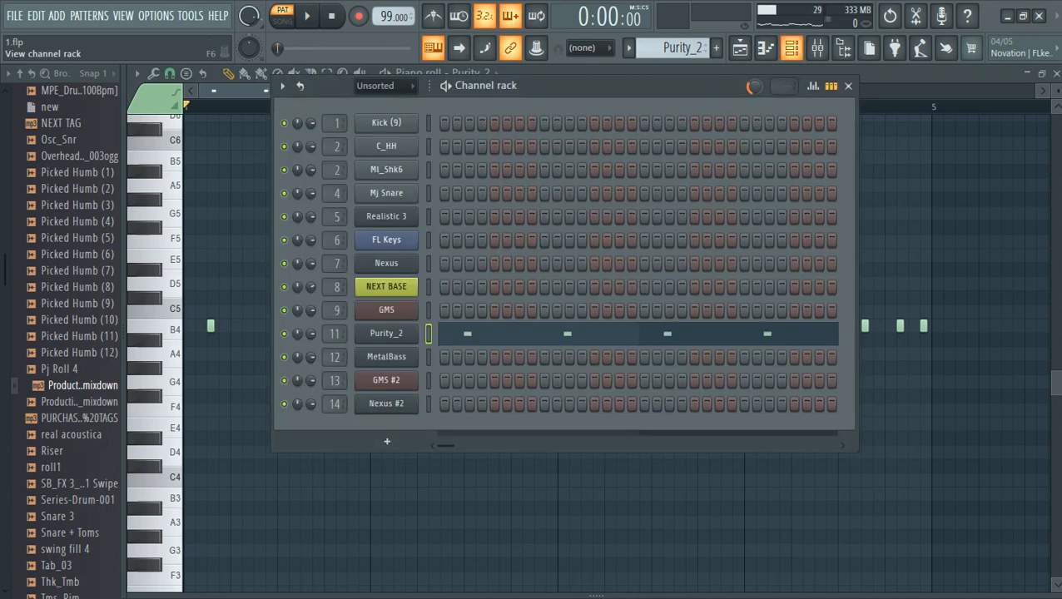
{"action": "left_click", "coordinate": [386, 334]}
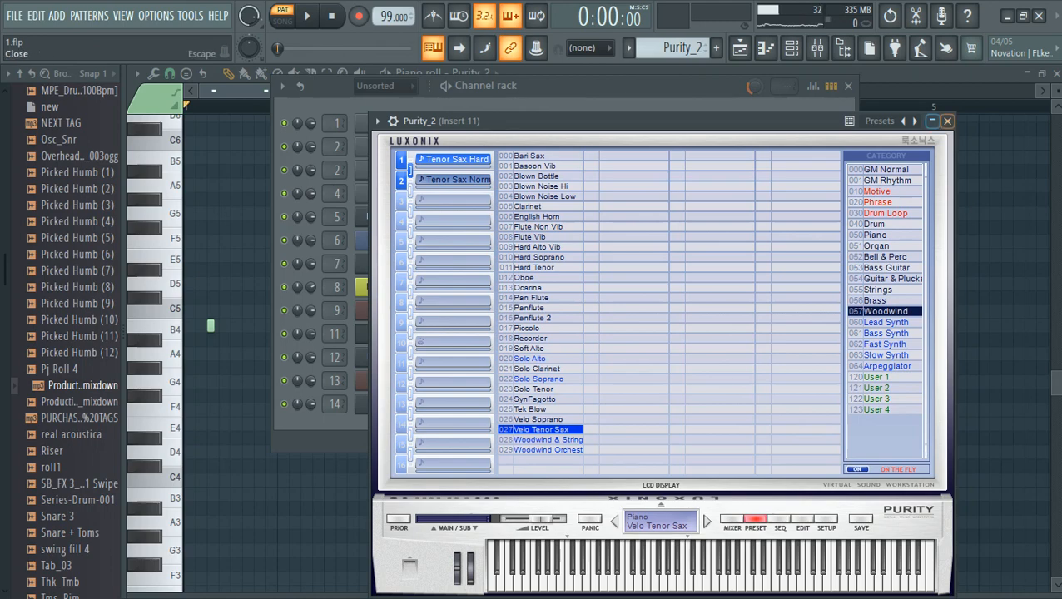
{"action": "left_click", "coordinate": [946, 120]}
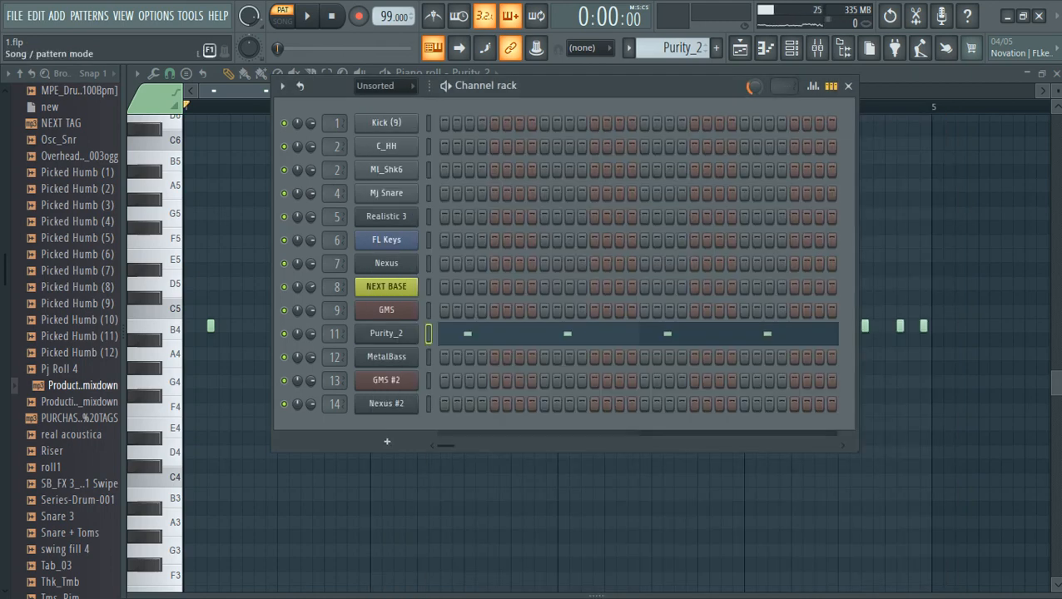
Play the Purity_2 channel on Insert 11 and review the track's Fruity Reeverb 2, Fruity parametric EQ 2 and Fruity delay 2 settings.
{"action": "double_click", "coordinate": [335, 334]}
{"action": "key", "text": "space"}
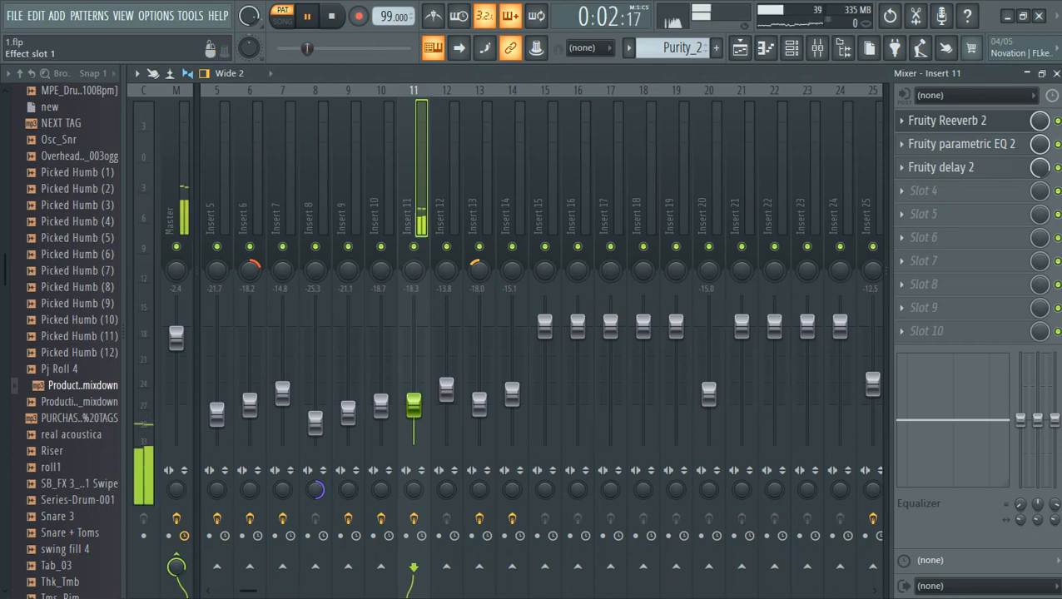
{"action": "key", "text": "space"}
{"action": "left_click", "coordinate": [944, 121]}
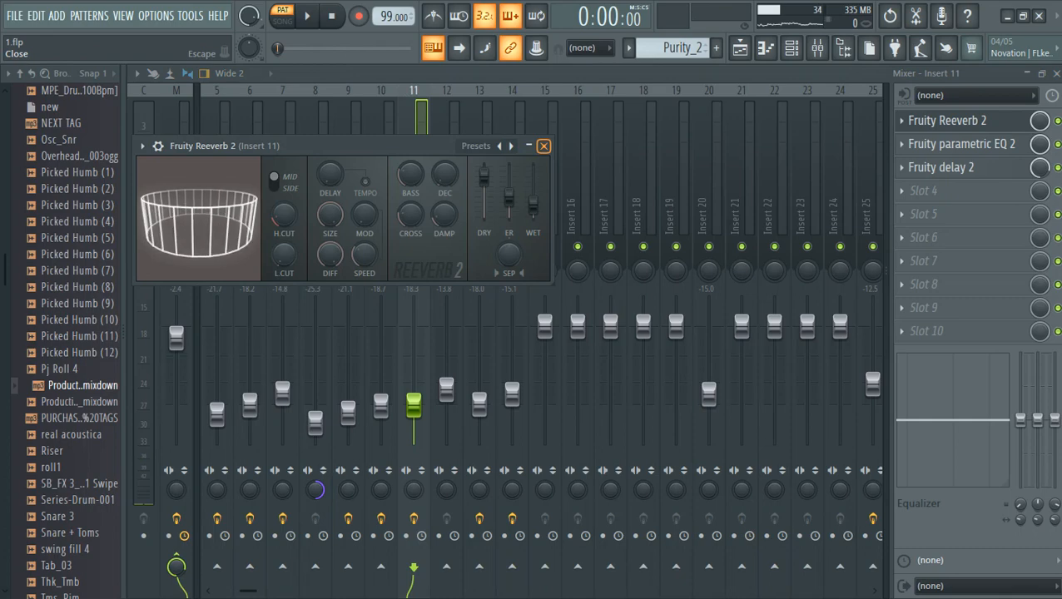
{"action": "left_click", "coordinate": [544, 146]}
{"action": "left_click", "coordinate": [957, 144]}
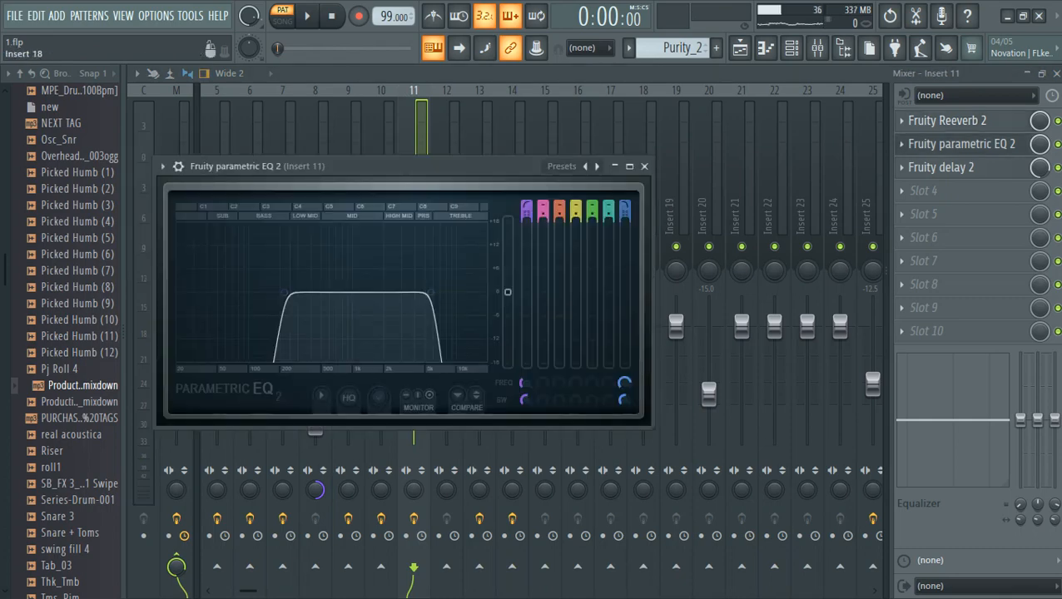
{"action": "left_click", "coordinate": [644, 166]}
{"action": "left_click", "coordinate": [940, 167]}
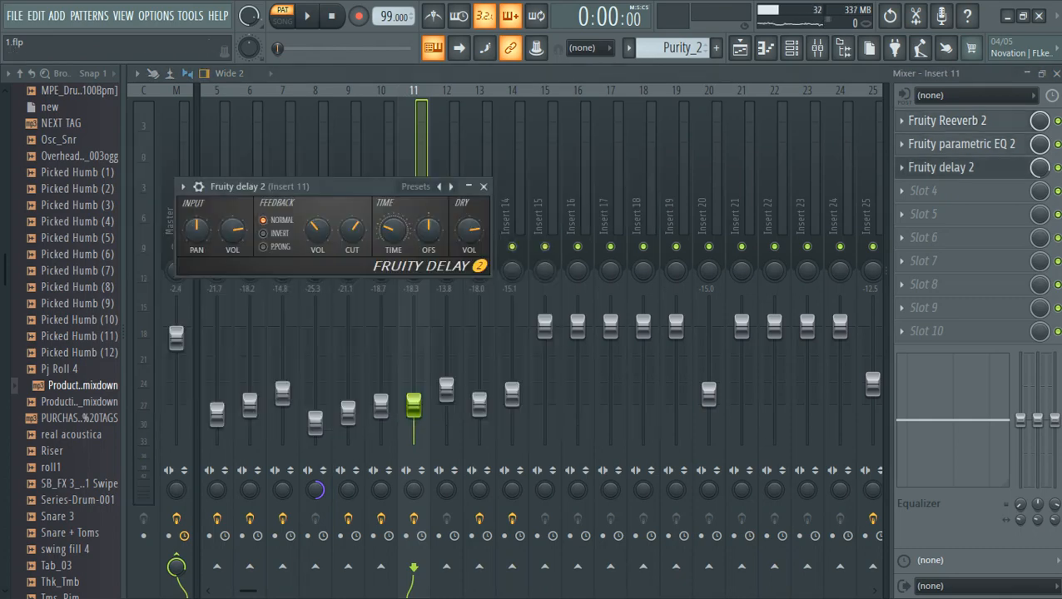
{"action": "left_click", "coordinate": [483, 187]}
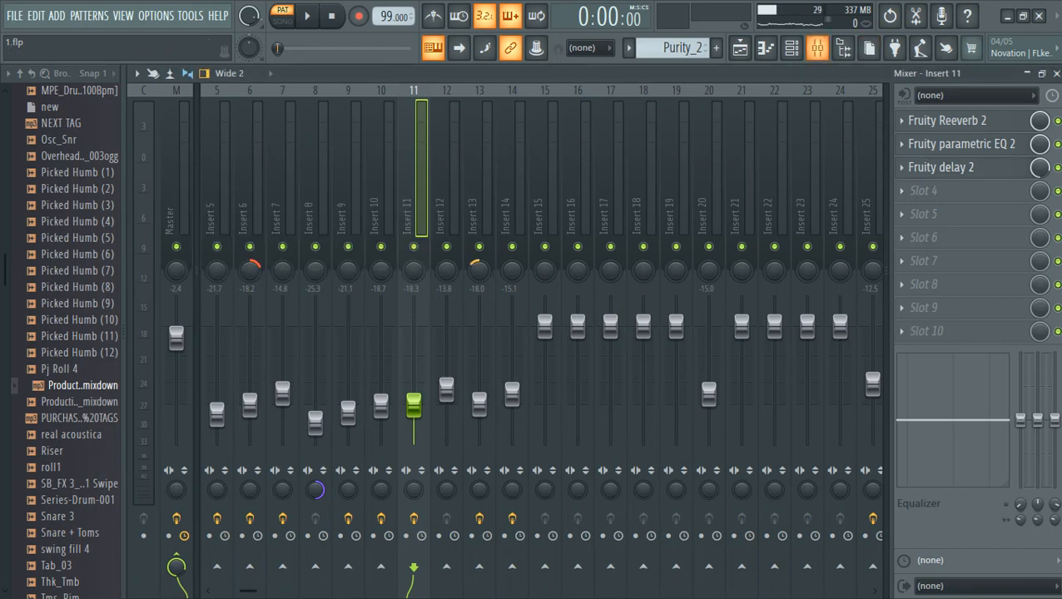
{"action": "left_click", "coordinate": [941, 167]}
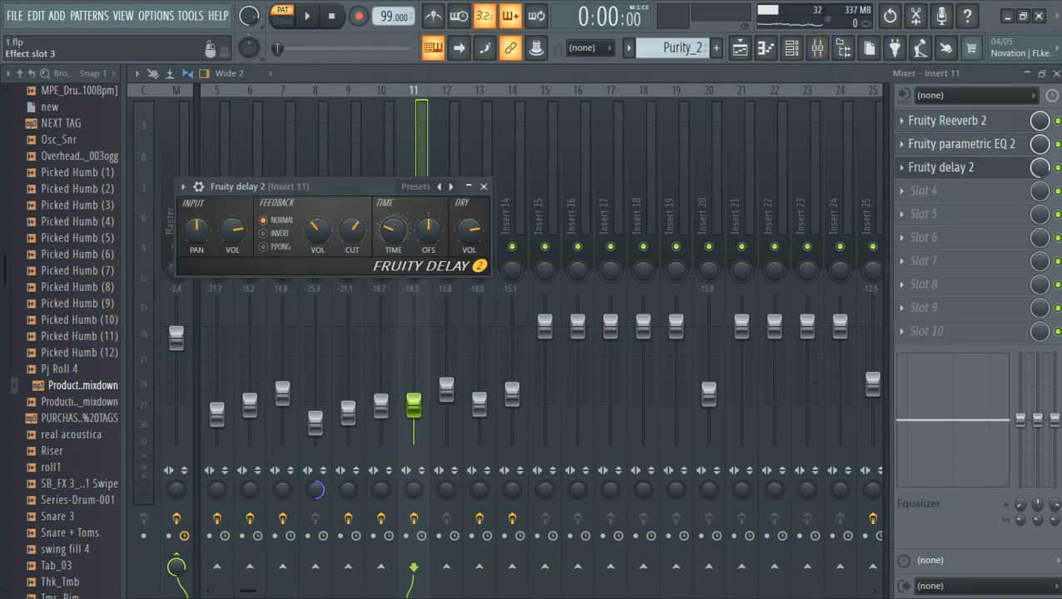
Replay the Purity_2 pattern from the channel rack and stop the playback.
{"action": "left_click", "coordinate": [792, 48]}
{"action": "key", "text": "space"}
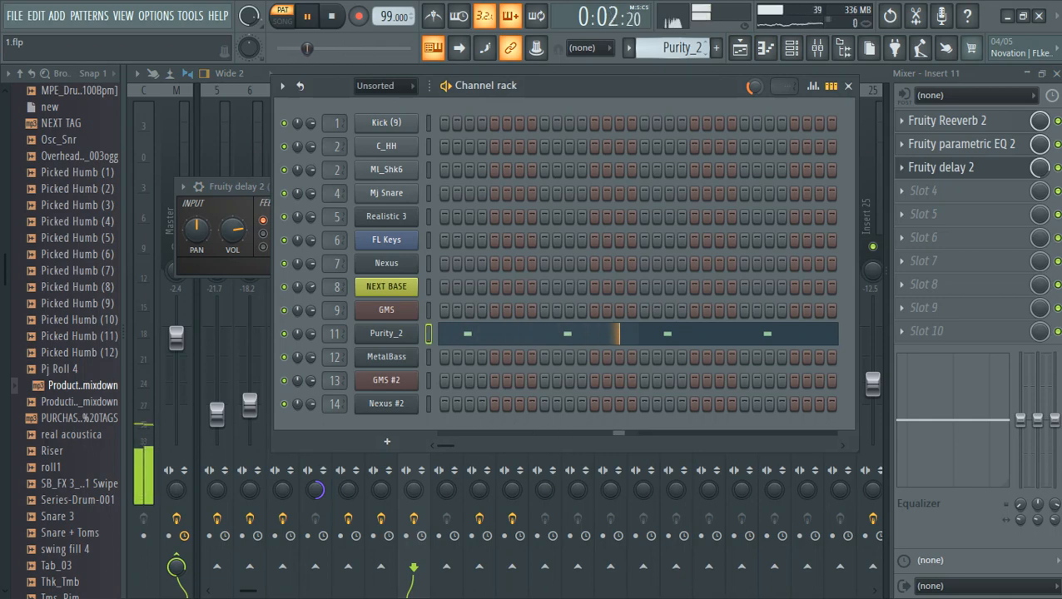
{"action": "key", "text": "space"}
Select the MetalBass pattern and open the MetalBass channel's chord notes in the piano roll.
{"action": "scroll", "coordinate": [673, 48], "scroll_direction": "down", "scroll_amount": 1}
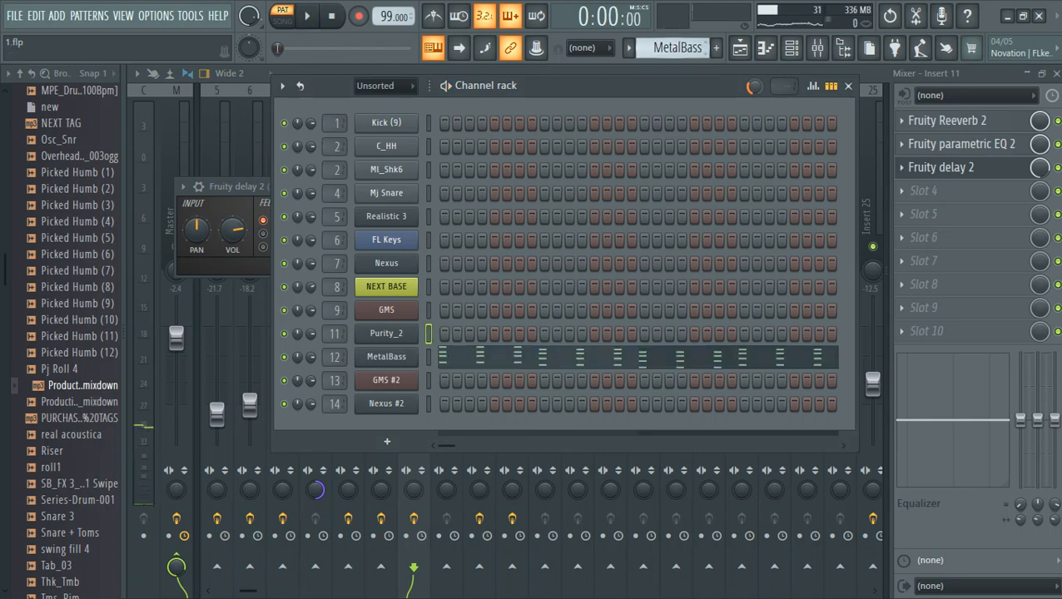
{"action": "key", "text": "l"}
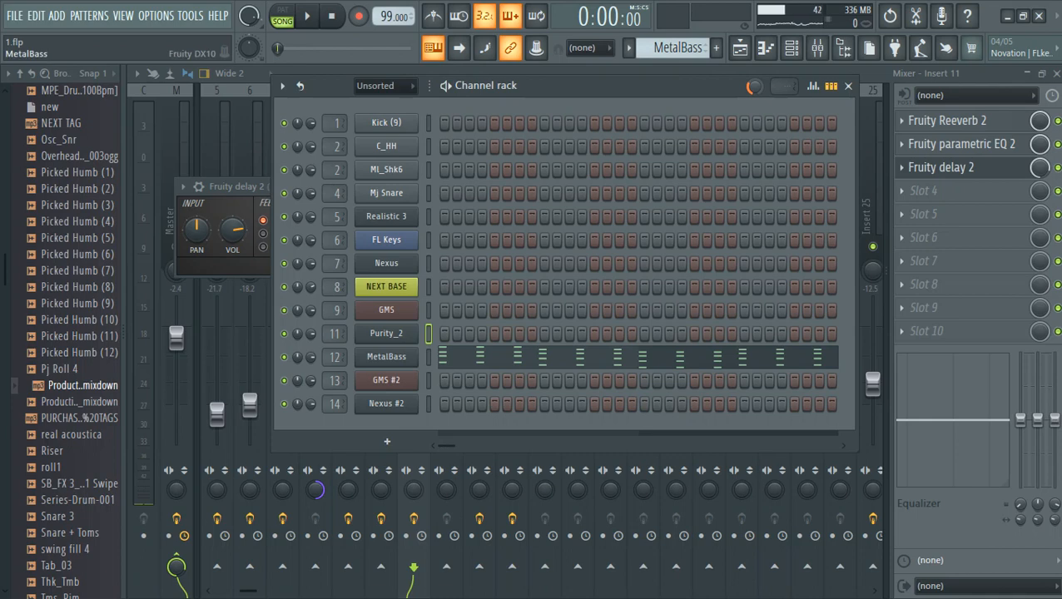
{"action": "right_click", "coordinate": [414, 356]}
{"action": "left_click", "coordinate": [437, 357]}
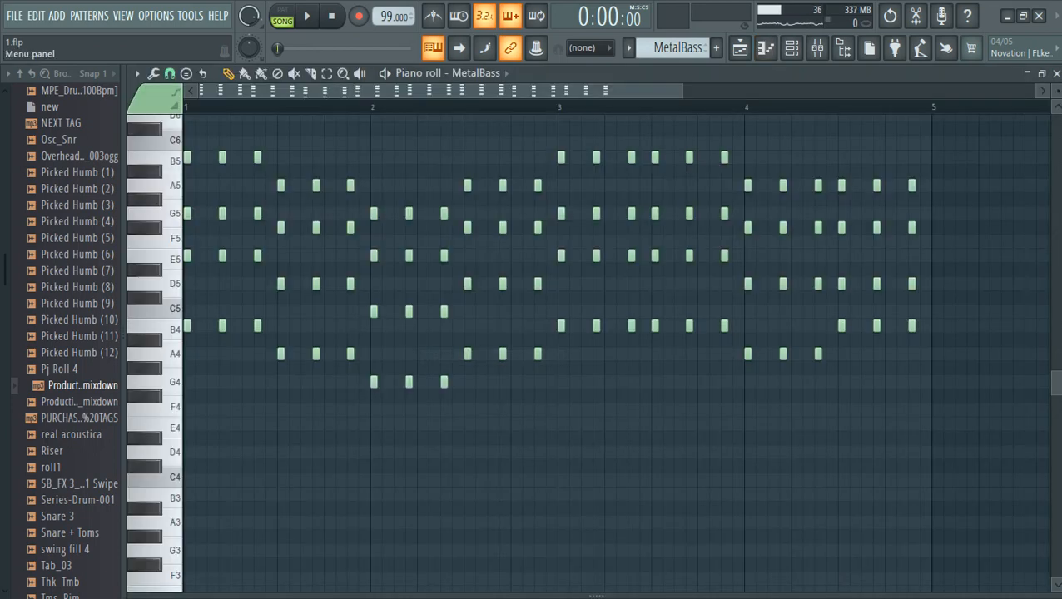
{"action": "scroll", "coordinate": [375, 275], "scroll_direction": "up", "scroll_amount": 3}
Play the MetalBass chords in pattern mode and stop the playback.
{"action": "left_click", "coordinate": [282, 16]}
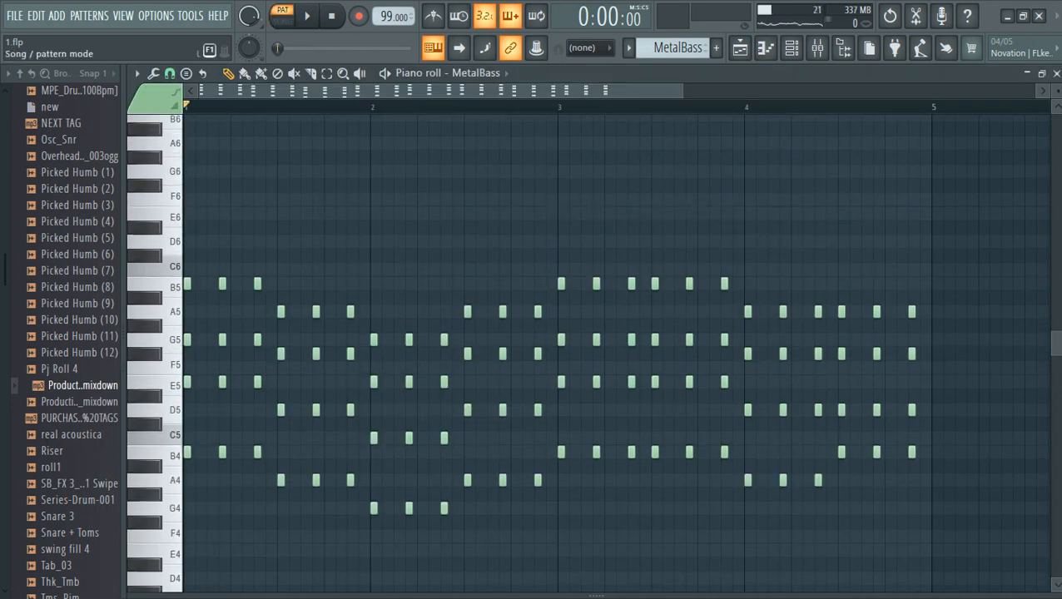
{"action": "key", "text": "space"}
{"action": "key", "text": "space"}
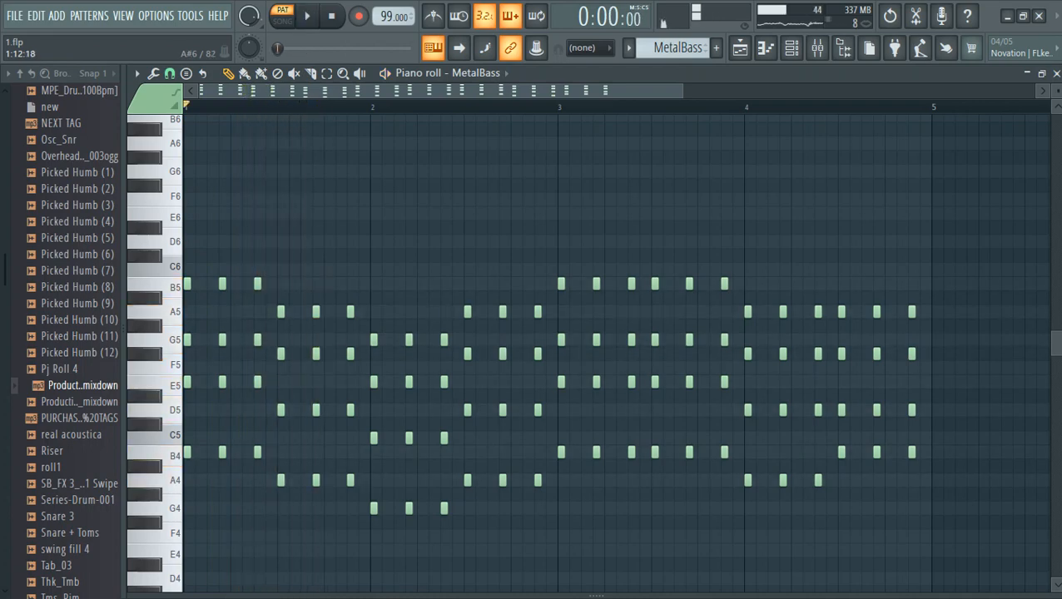
{"action": "key", "text": "space"}
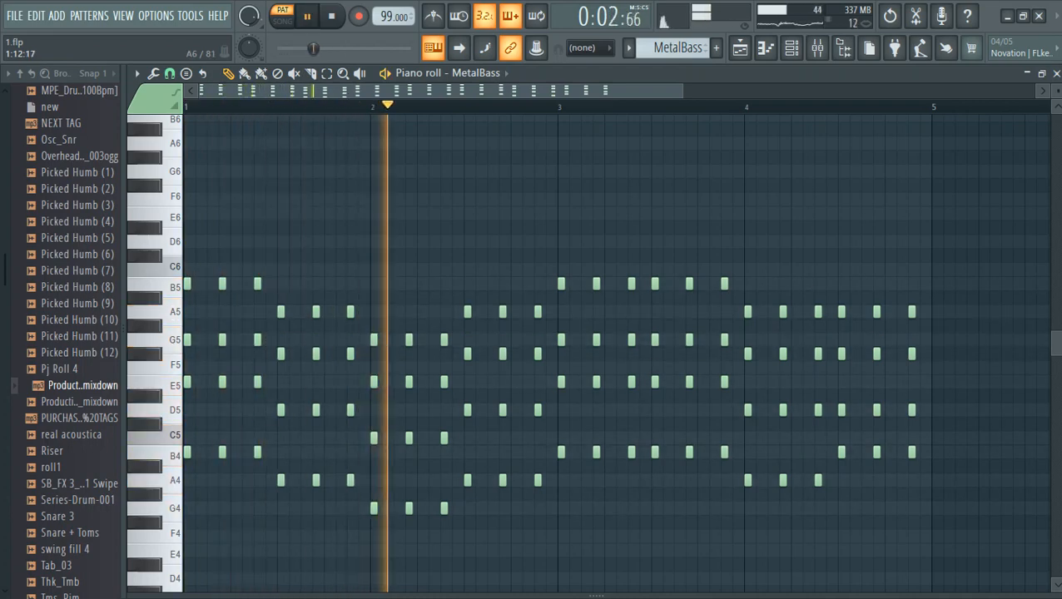
{"action": "key", "text": "space"}
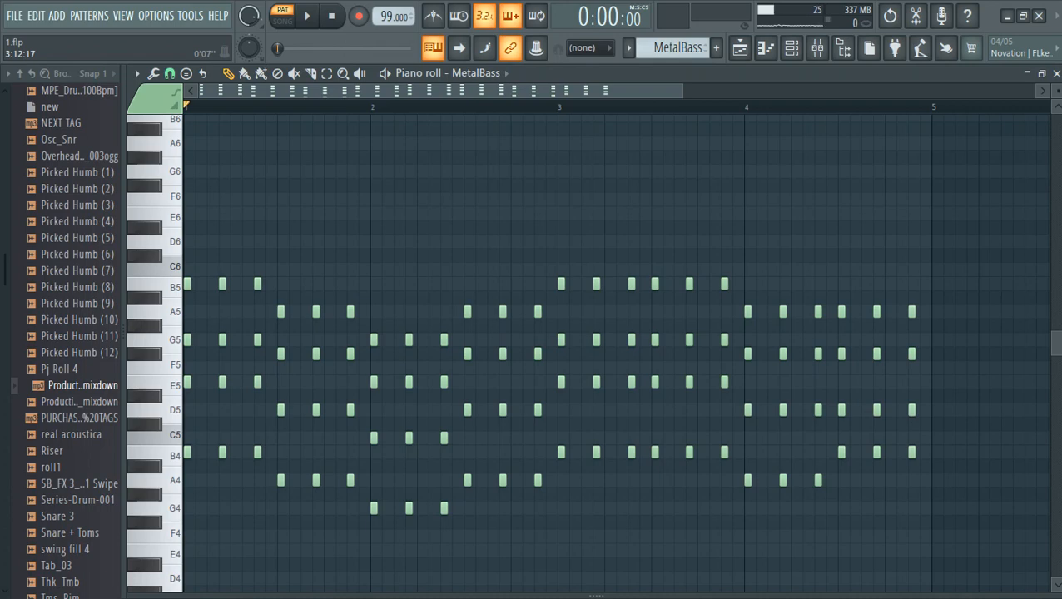
Zoom the MetalBass piano roll slightly, check the channel rack, and return to the MetalBass chord notes.
{"action": "left_click_drag", "start_coordinate": [682, 91], "coordinate": [654, 91]}
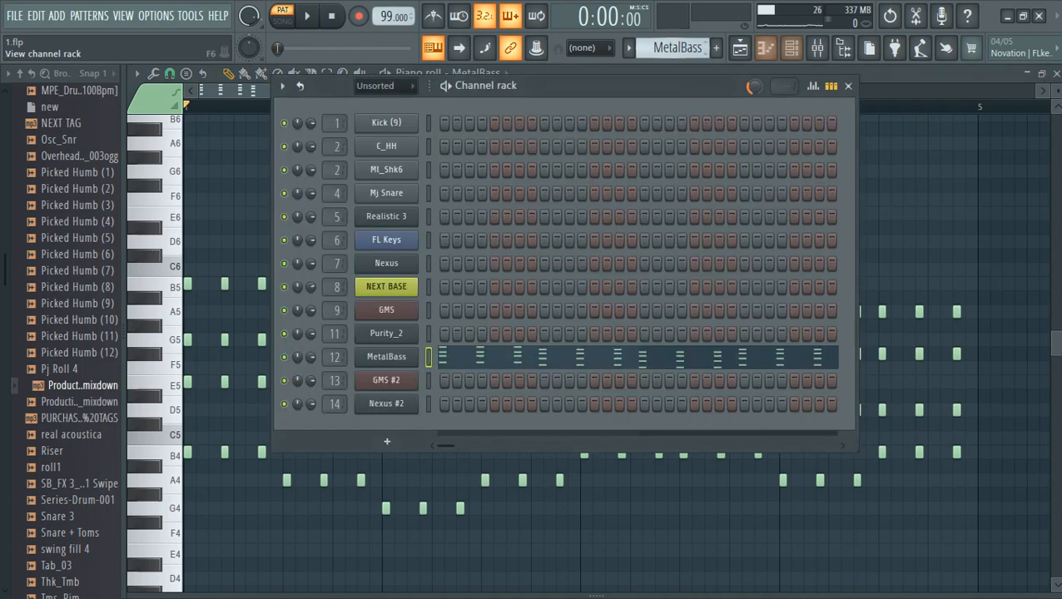
{"action": "left_click", "coordinate": [790, 48]}
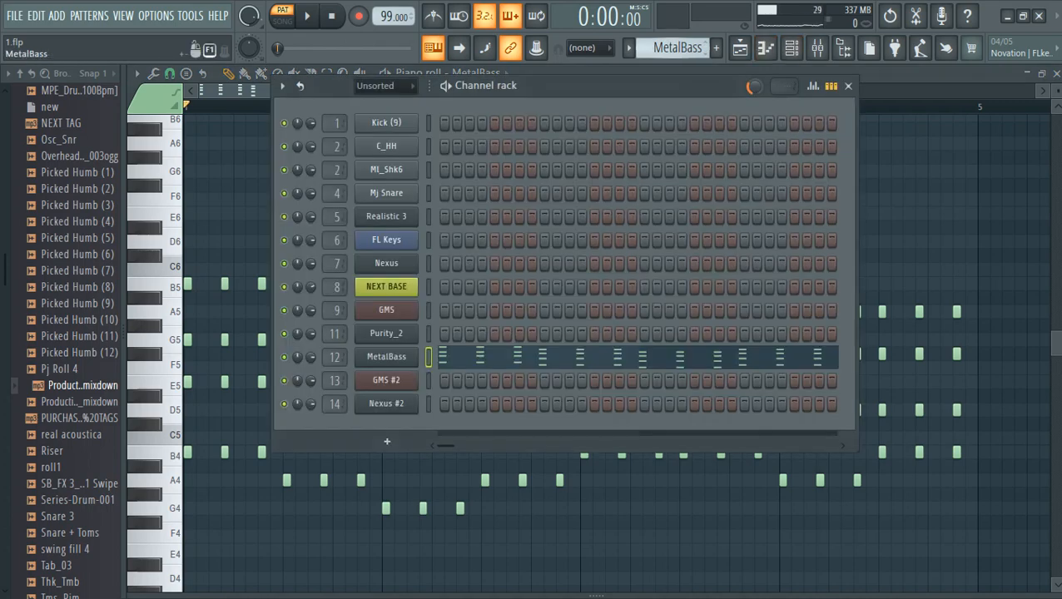
{"action": "right_click", "coordinate": [423, 356]}
{"action": "left_click", "coordinate": [433, 357]}
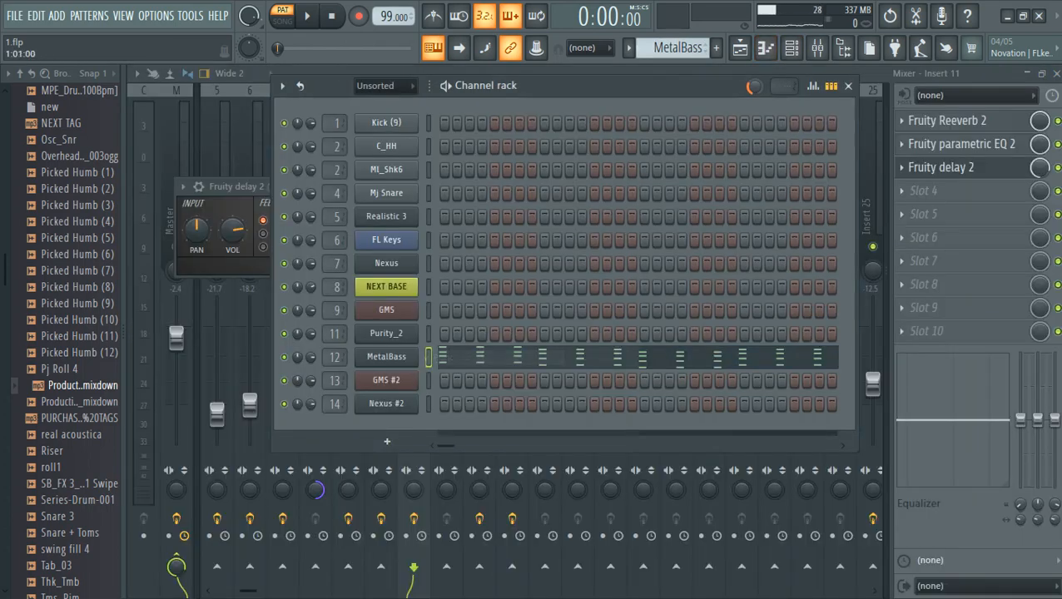
{"action": "right_click", "coordinate": [423, 356]}
{"action": "left_click", "coordinate": [450, 357]}
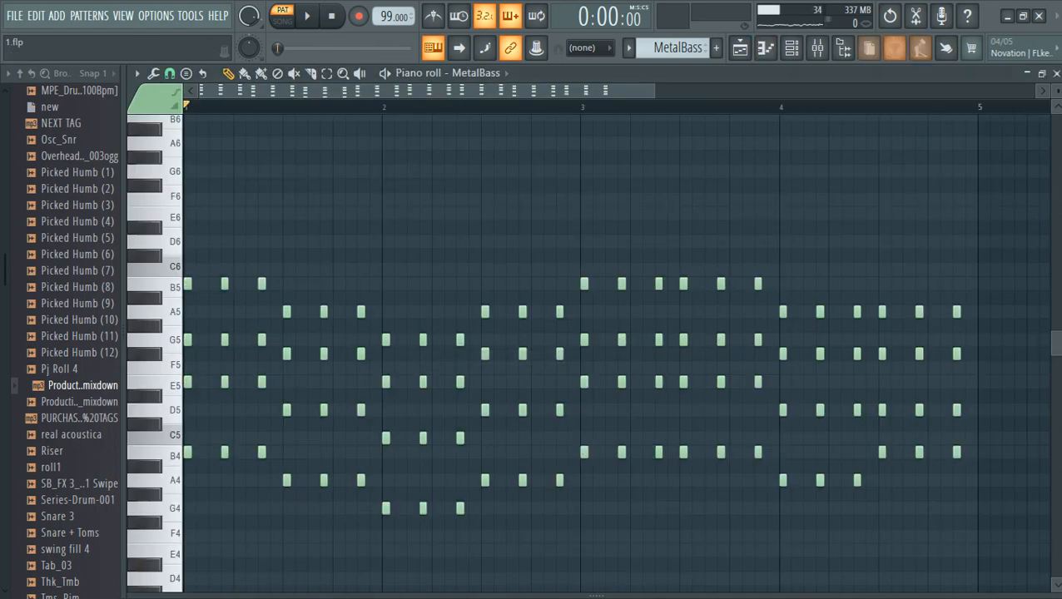
Select the Nexus pattern from the channel rack view, play its chords and stop the playback.
{"action": "left_click", "coordinate": [790, 48]}
{"action": "left_click_drag", "start_coordinate": [676, 48], "coordinate": [677, 18]}
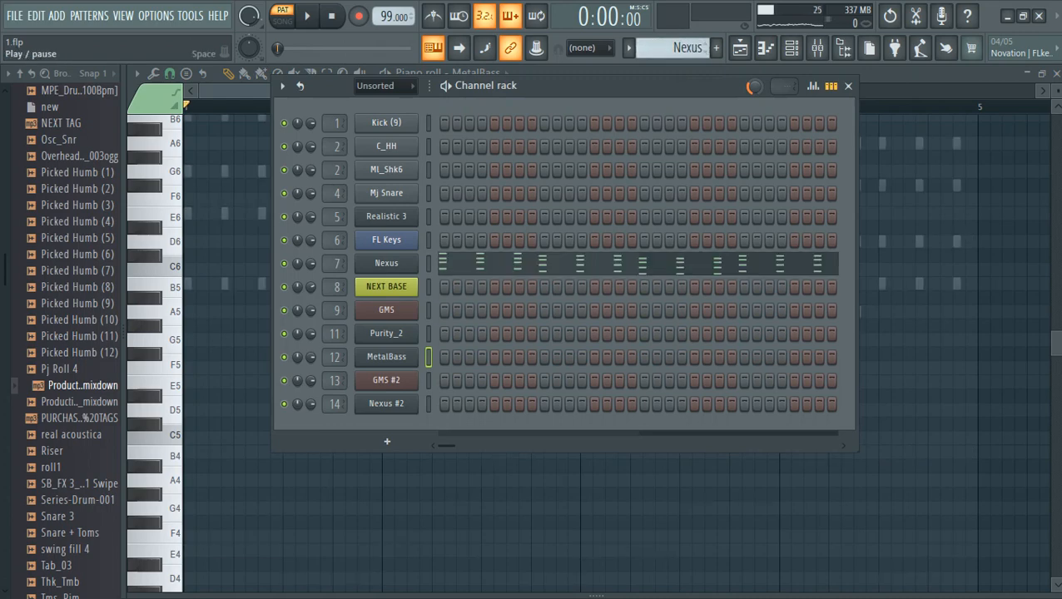
{"action": "left_click", "coordinate": [307, 16]}
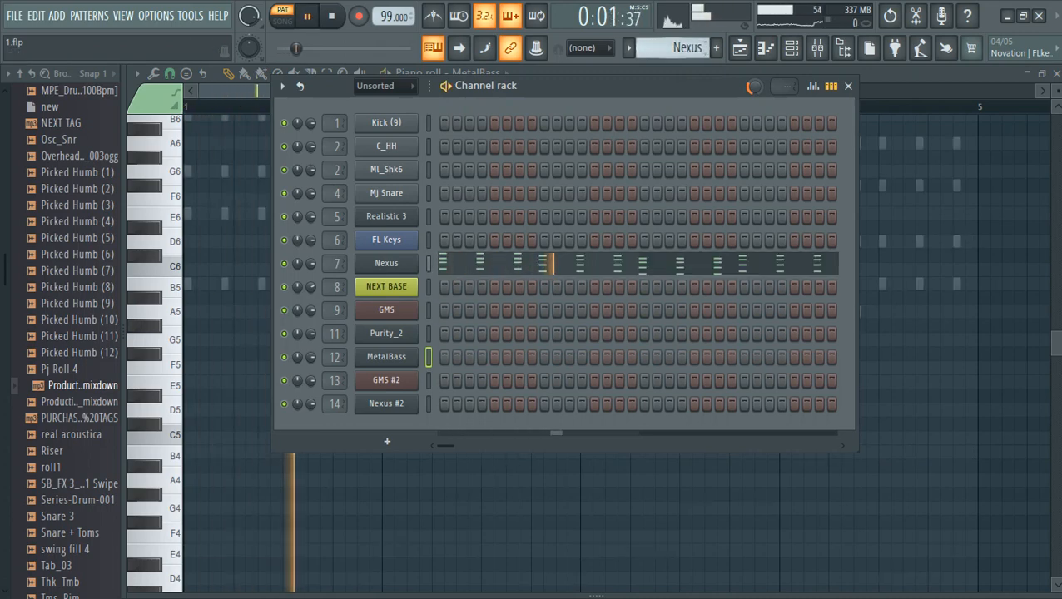
{"action": "key", "text": "space"}
Return to the MetalBass pattern, play it while viewing its Insert 12 mixer track, and stop the playback.
{"action": "left_click_drag", "start_coordinate": [676, 49], "coordinate": [677, 67]}
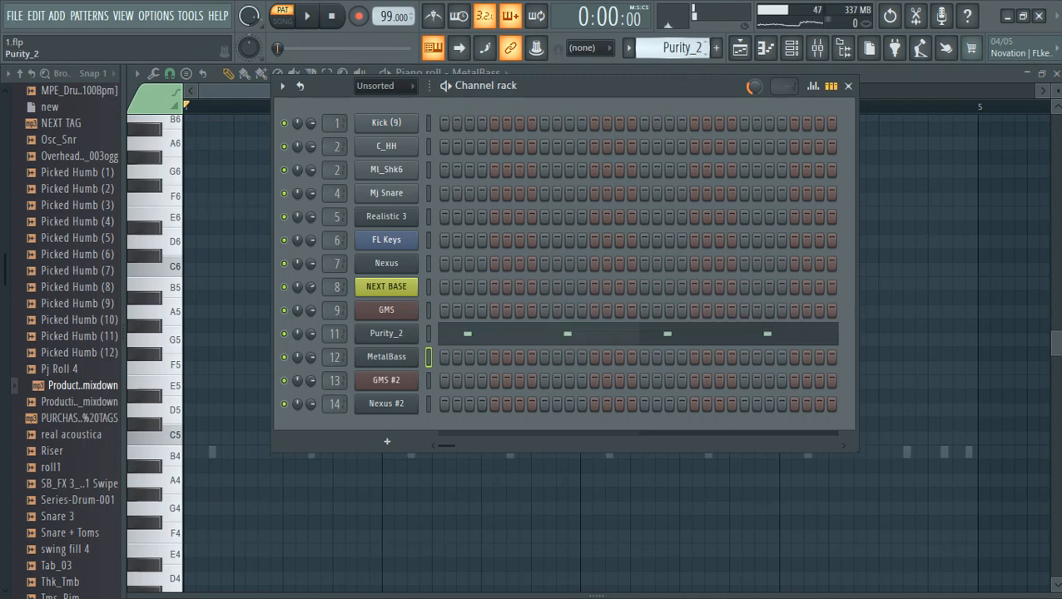
{"action": "scroll", "coordinate": [677, 49], "scroll_direction": "down", "scroll_amount": 1}
{"action": "key", "text": "space"}
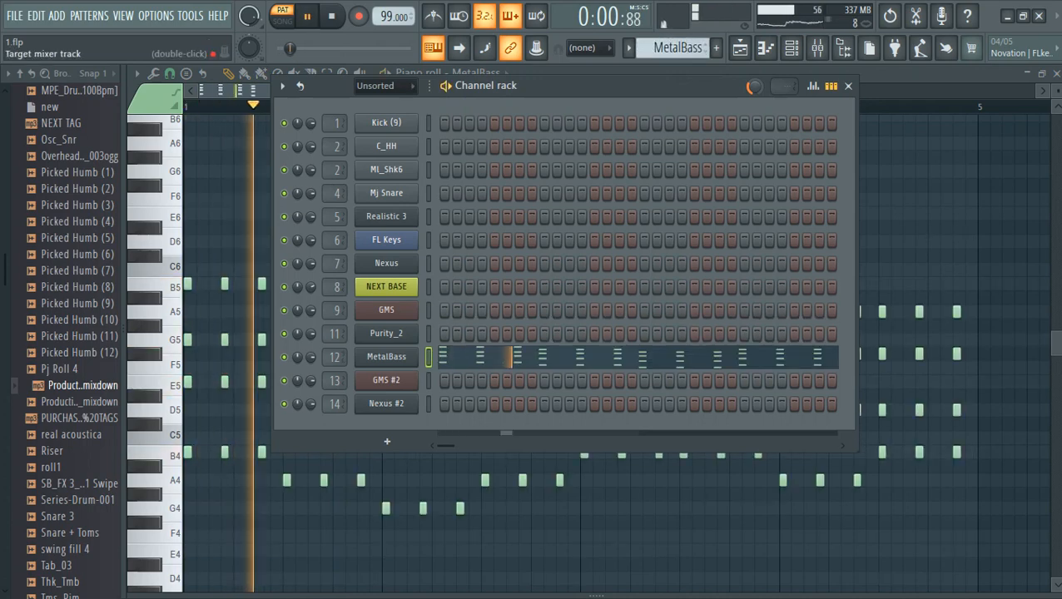
{"action": "double_click", "coordinate": [336, 357]}
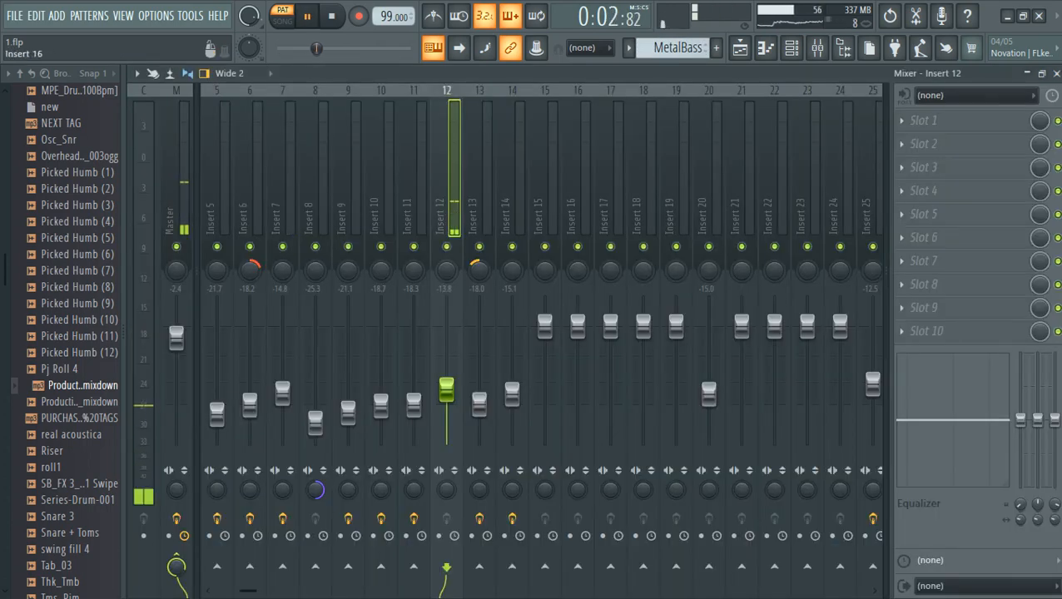
{"action": "key", "text": "space"}
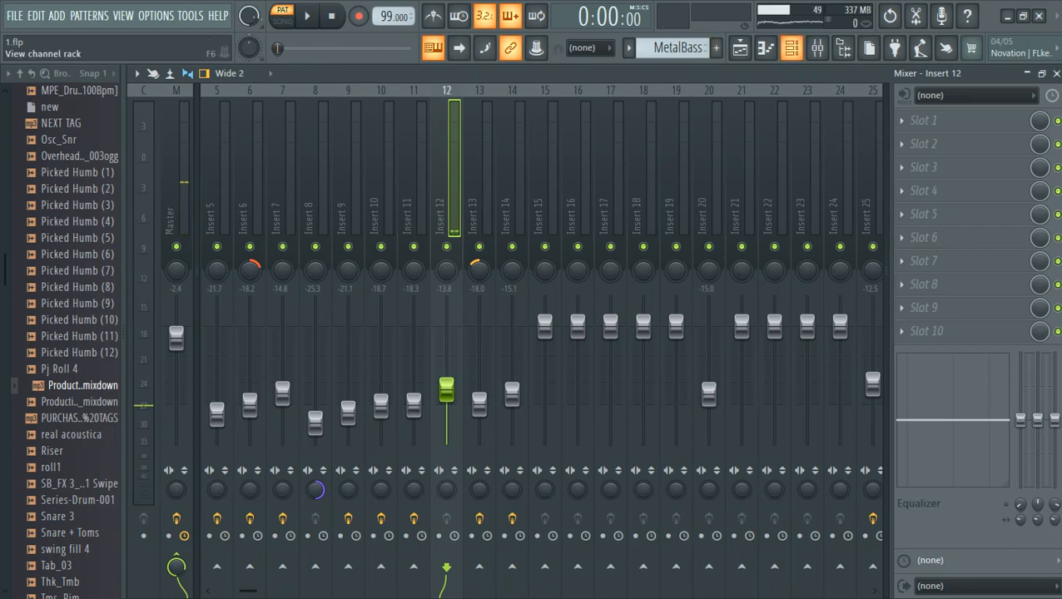
Select the GMS #2 pattern and open the GMS #2 channel's melody notes in the piano roll.
{"action": "left_click", "coordinate": [792, 48]}
{"action": "scroll", "coordinate": [677, 49], "scroll_direction": "down", "scroll_amount": 1}
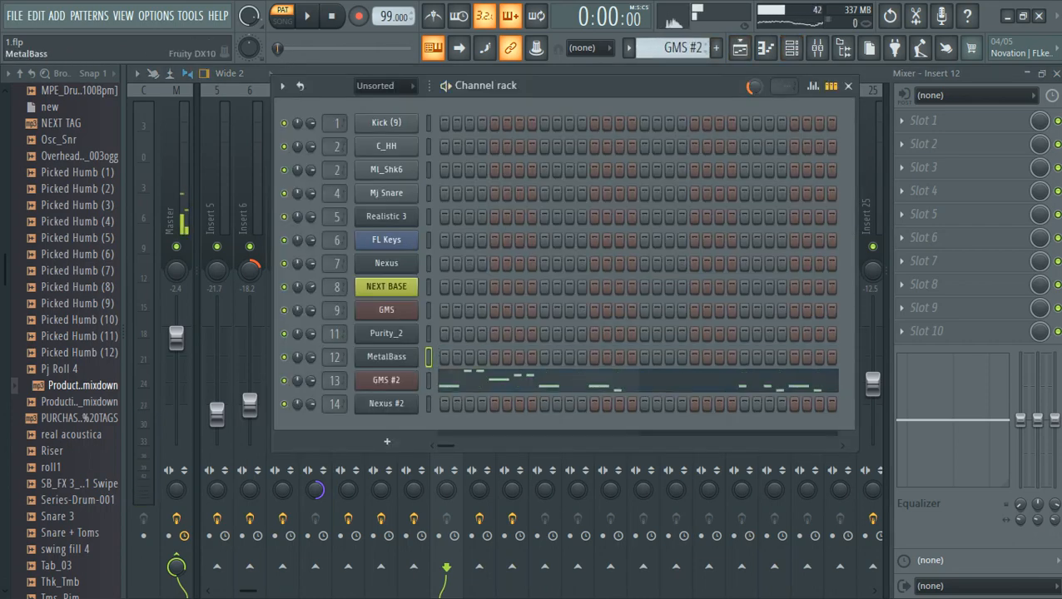
{"action": "right_click", "coordinate": [421, 369]}
{"action": "left_click", "coordinate": [450, 376]}
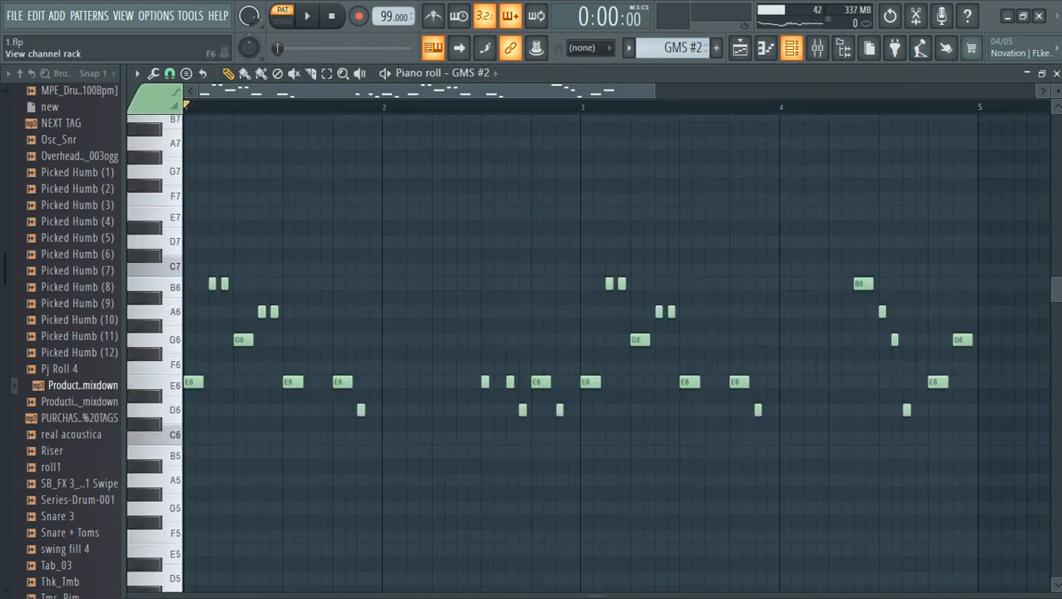
Review the GMS #2 channel's synthesizer settings and close the instrument window.
{"action": "left_click", "coordinate": [790, 47]}
{"action": "left_click", "coordinate": [387, 380]}
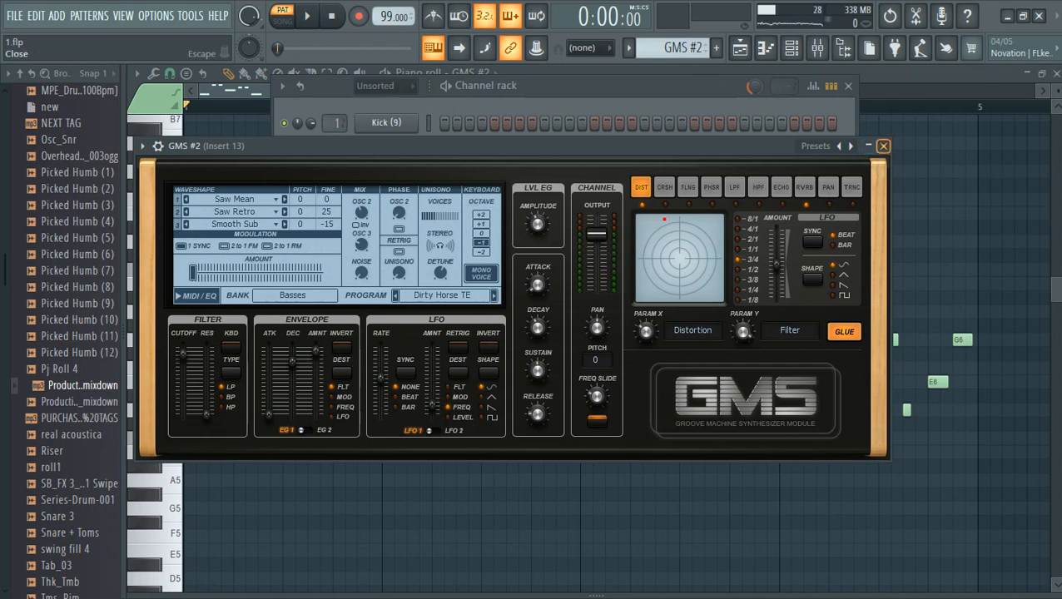
{"action": "left_click", "coordinate": [883, 146]}
Play the GMS #2 pattern while viewing its Insert 13 mixer track, and stop the playback.
{"action": "key", "text": "space"}
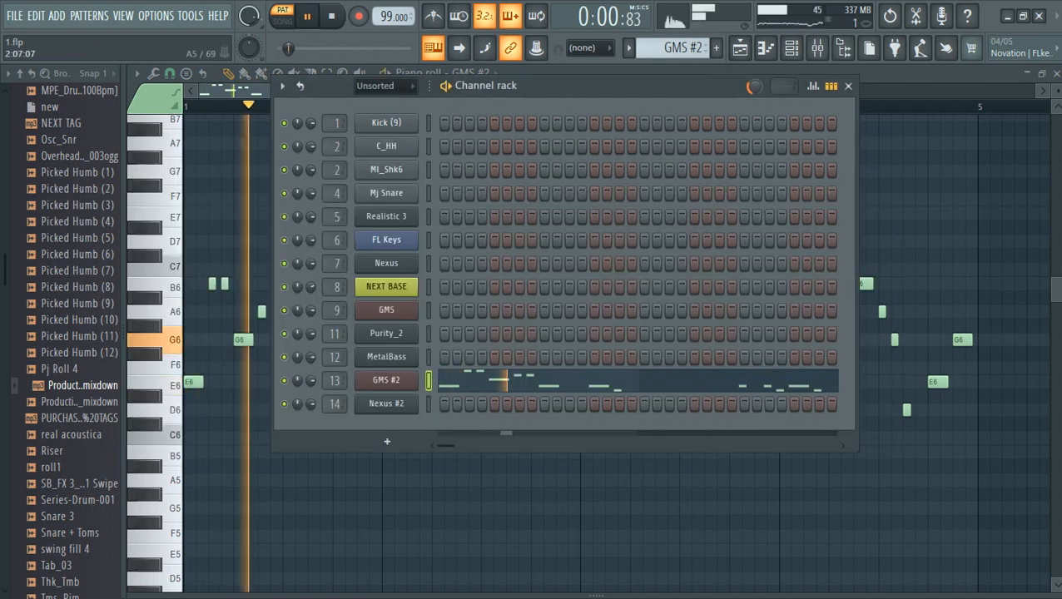
{"action": "left_click", "coordinate": [462, 480]}
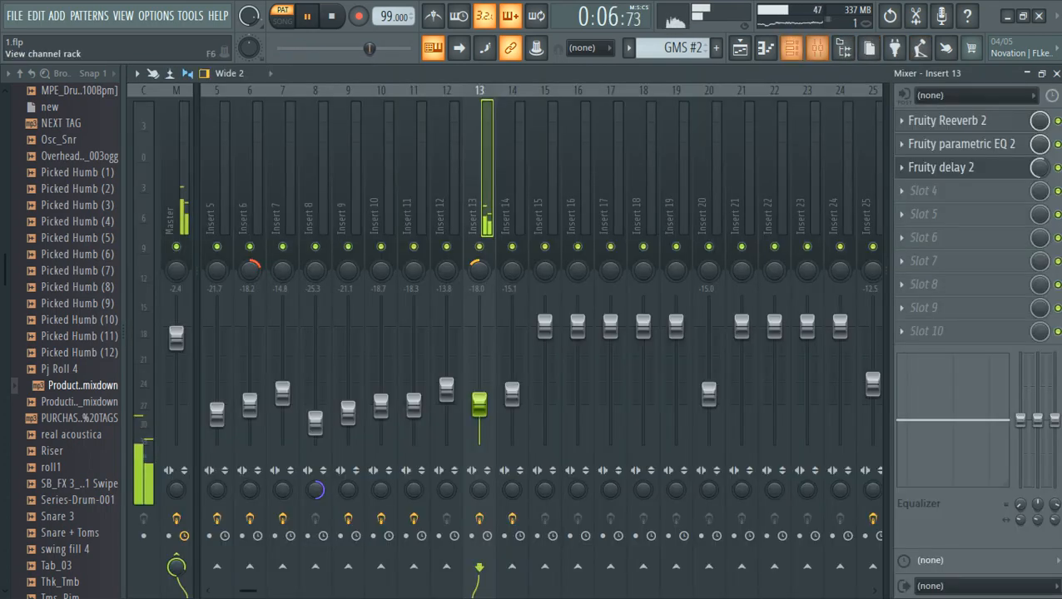
{"action": "left_click", "coordinate": [817, 47]}
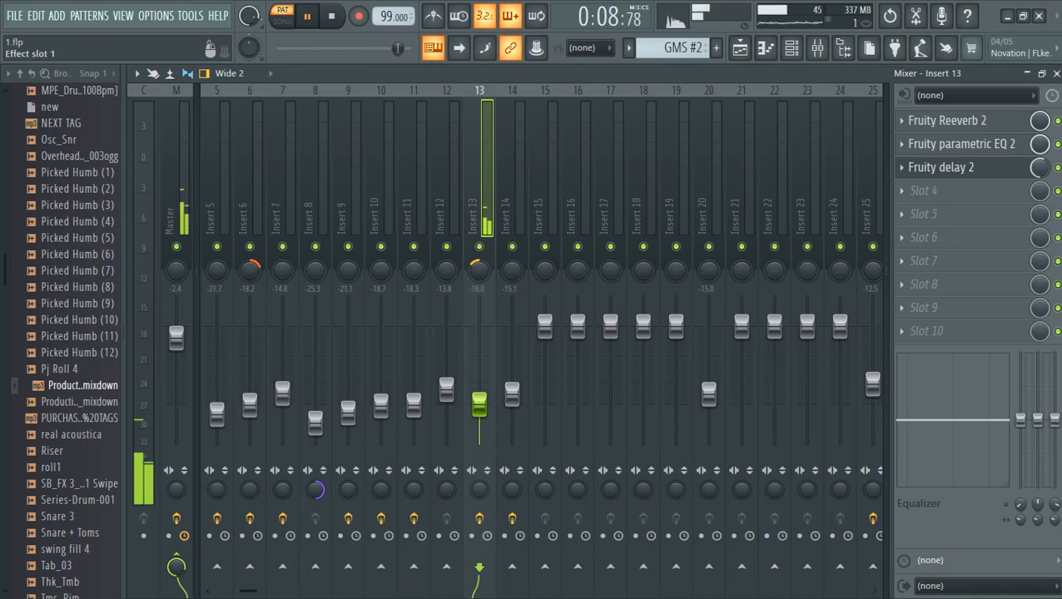
{"action": "key", "text": "space"}
Review the Fruity Reeverb 2, Fruity parametric EQ 2 and Fruity delay 2 settings on Insert 13, closing each window.
{"action": "left_click", "coordinate": [947, 120]}
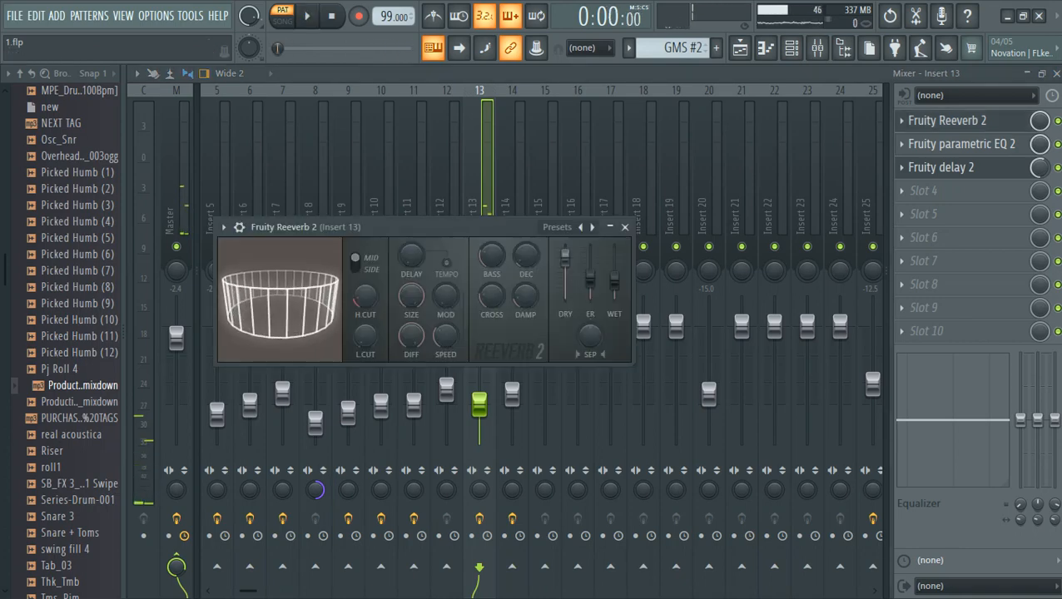
{"action": "left_click", "coordinate": [625, 227]}
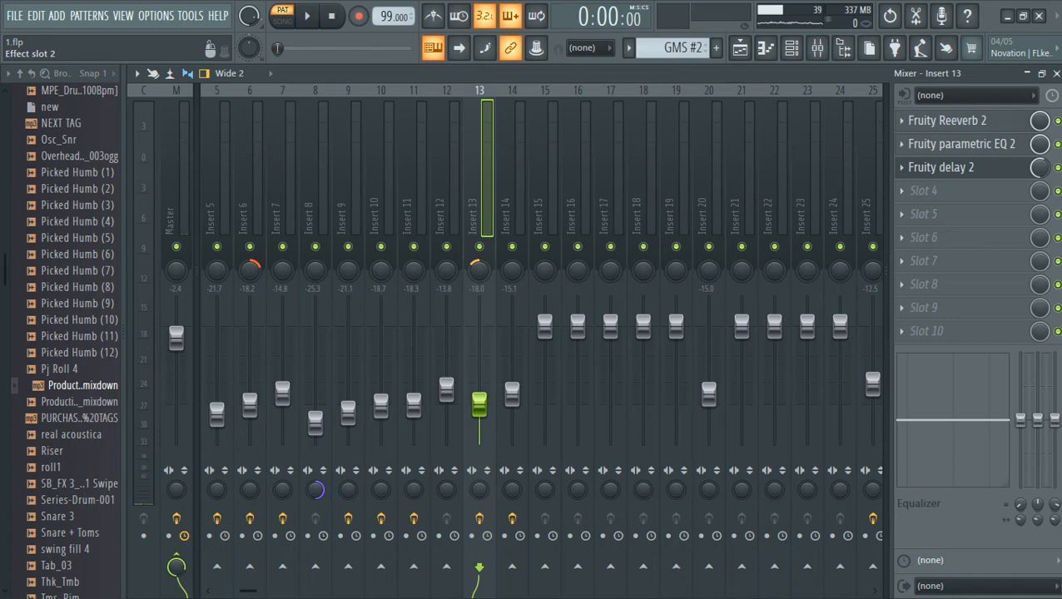
{"action": "left_click", "coordinate": [957, 143]}
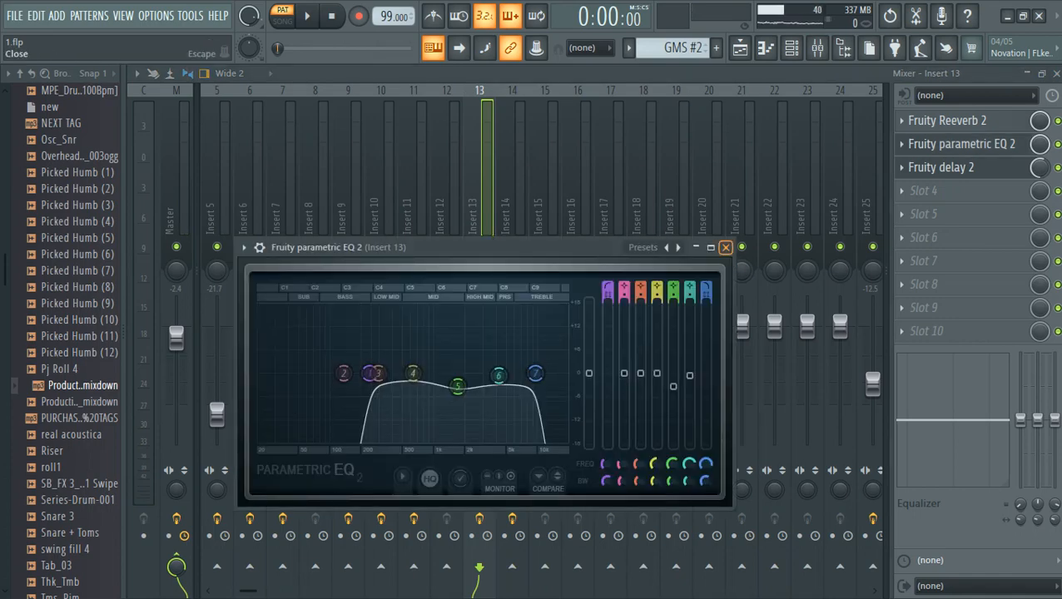
{"action": "left_click", "coordinate": [725, 247]}
{"action": "left_click", "coordinate": [945, 168]}
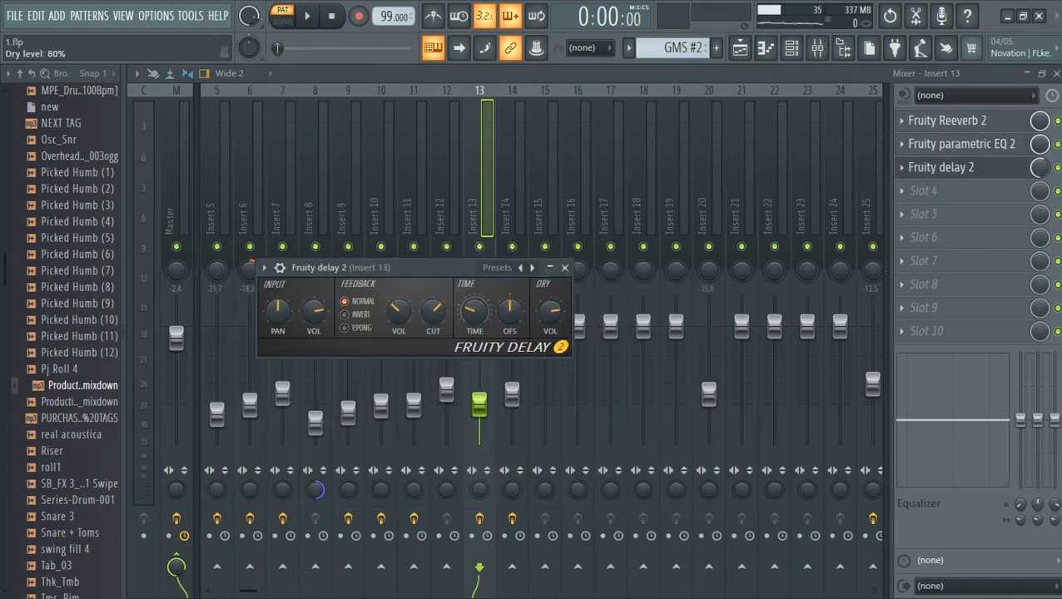
{"action": "left_click", "coordinate": [564, 267]}
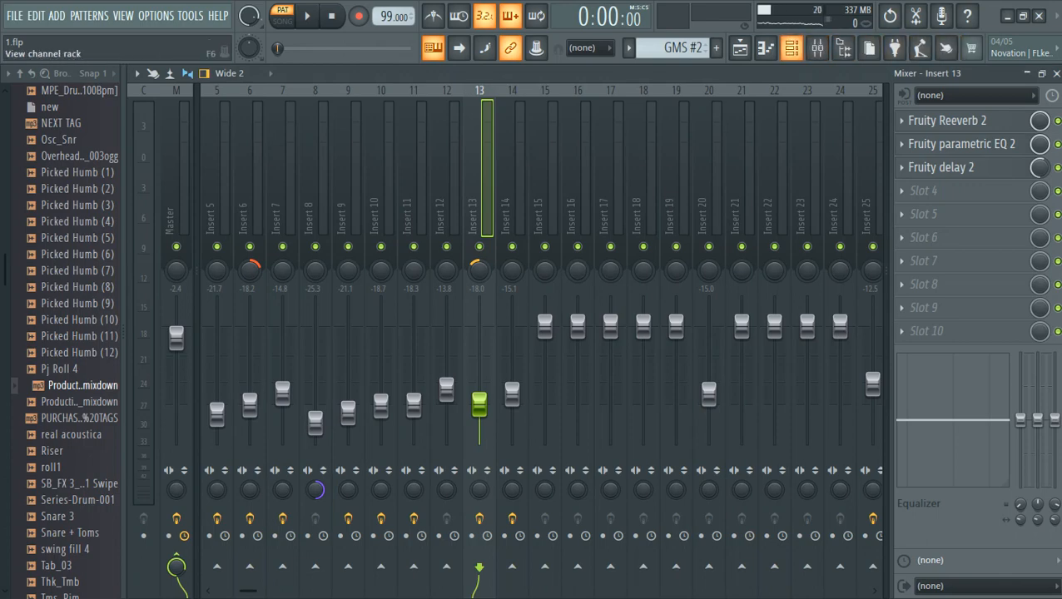
Select the Nexus #2 pattern and open the Nexus #2 channel's notes in the piano roll.
{"action": "left_click", "coordinate": [789, 48]}
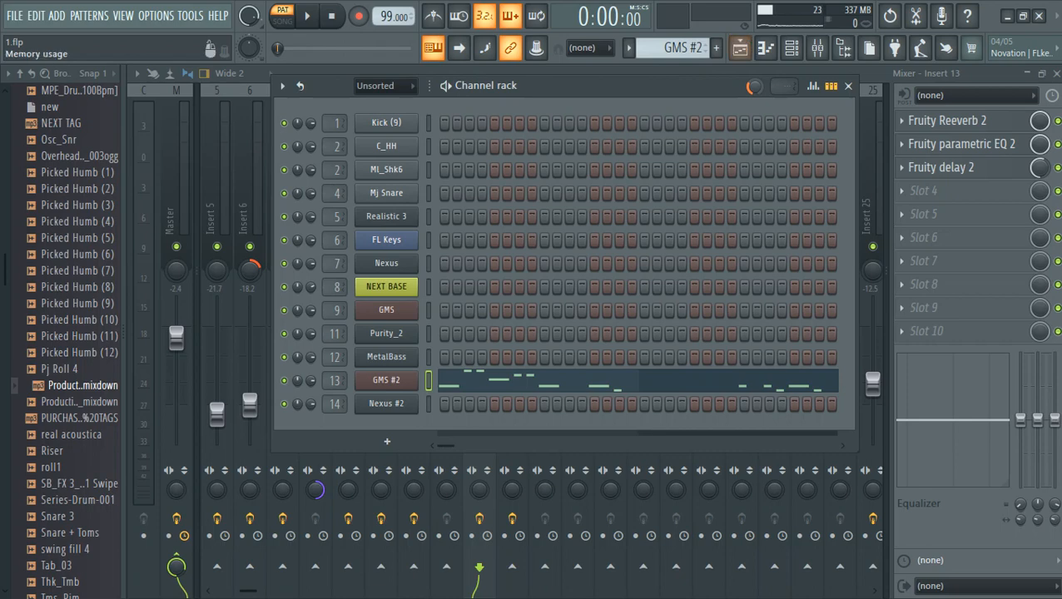
{"action": "scroll", "coordinate": [672, 49], "scroll_direction": "down", "scroll_amount": 1}
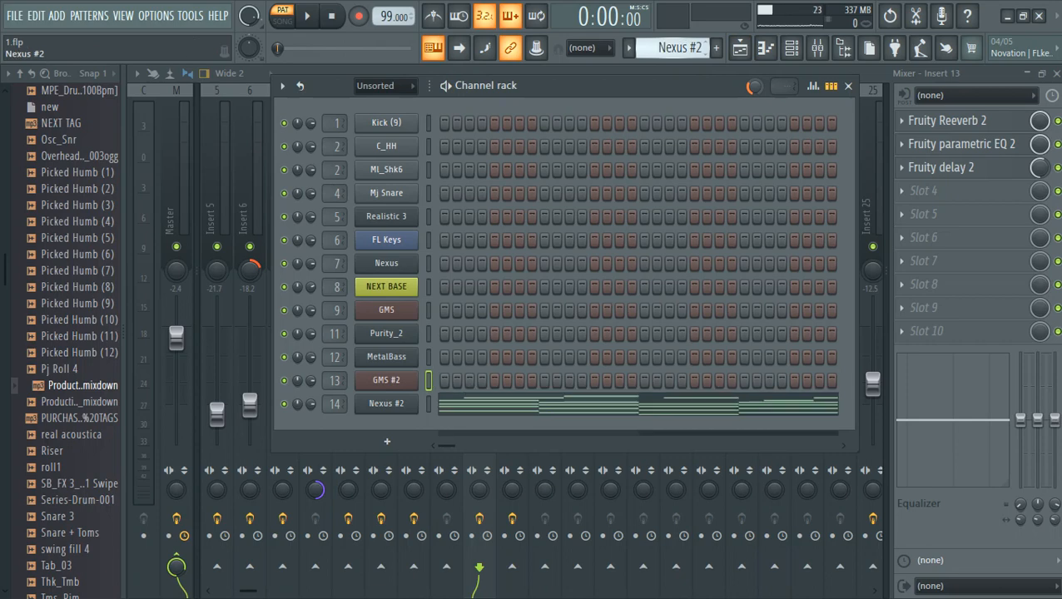
{"action": "right_click", "coordinate": [413, 403]}
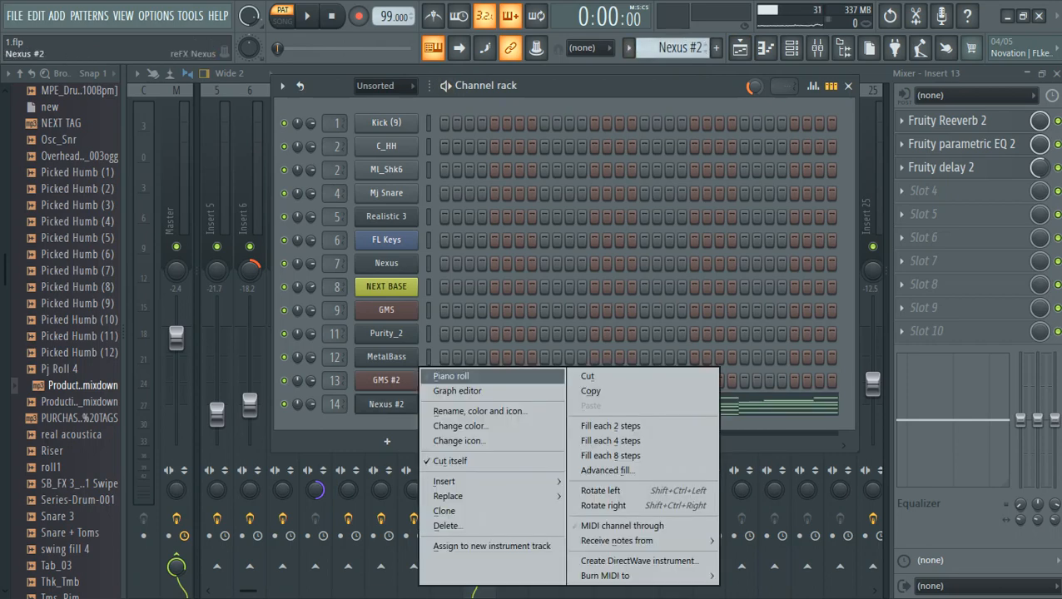
{"action": "left_click", "coordinate": [450, 376]}
Play the Nexus #2 pattern, restarting it once, and examine its chord and melody notes in the piano roll.
{"action": "scroll", "coordinate": [407, 171], "scroll_direction": "down", "scroll_amount": 5}
{"action": "key", "text": "space"}
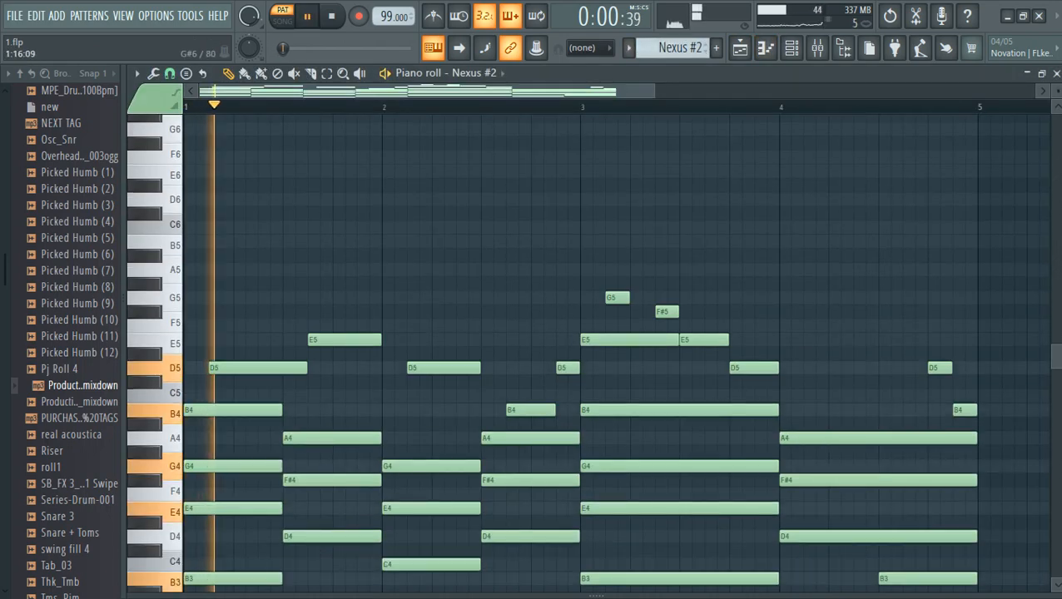
{"action": "key", "text": "space"}
{"action": "scroll", "coordinate": [407, 179], "scroll_direction": "down", "scroll_amount": 4}
{"action": "key", "text": "space"}
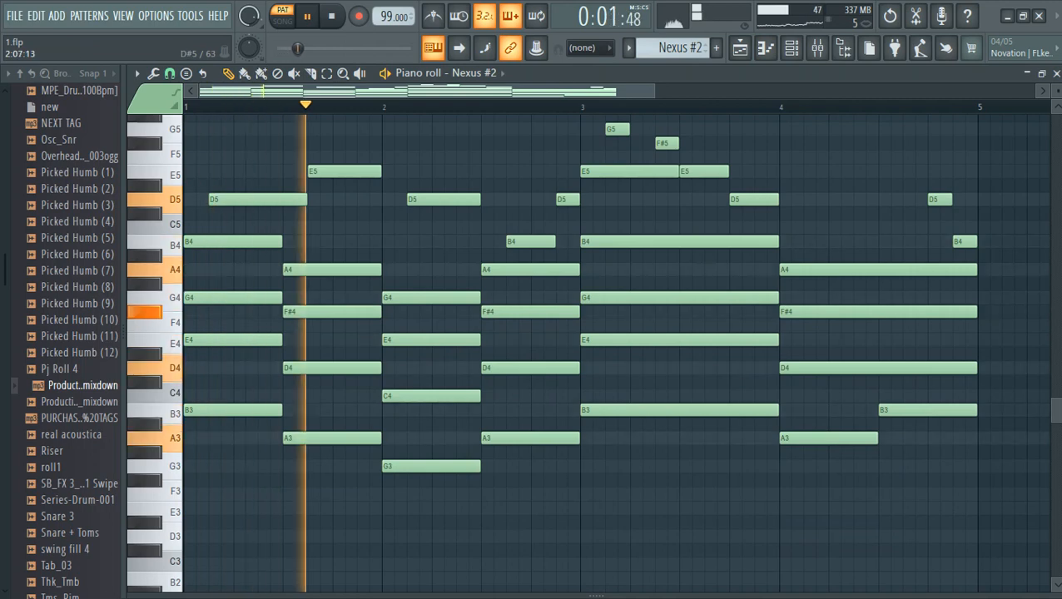
{"action": "scroll", "coordinate": [408, 175], "scroll_direction": "up", "scroll_amount": 1}
{"action": "scroll", "coordinate": [408, 175], "scroll_direction": "up", "scroll_amount": 2}
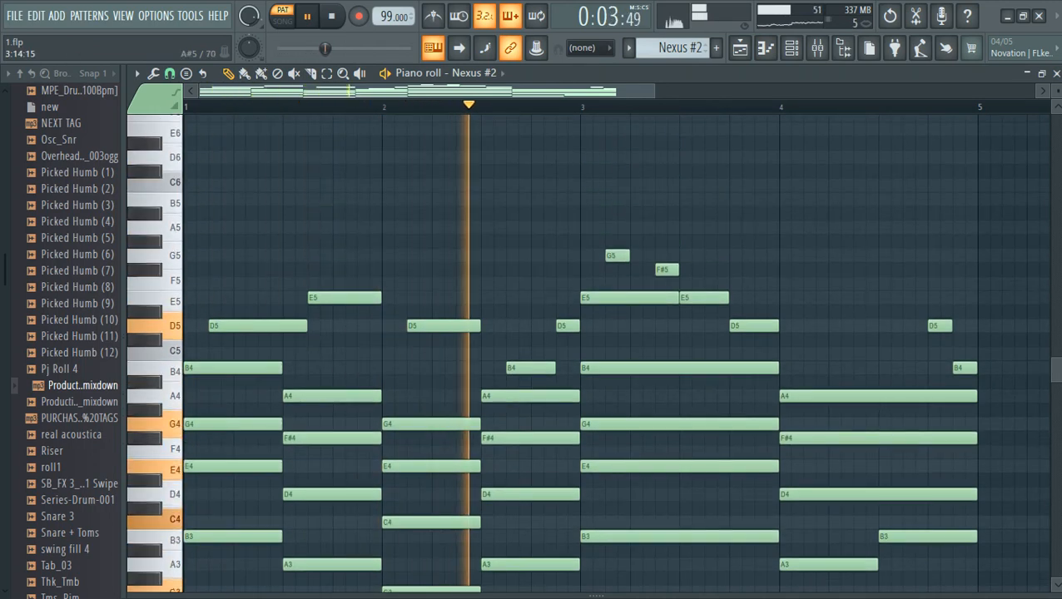
{"action": "scroll", "coordinate": [408, 175], "scroll_direction": "down", "scroll_amount": 2}
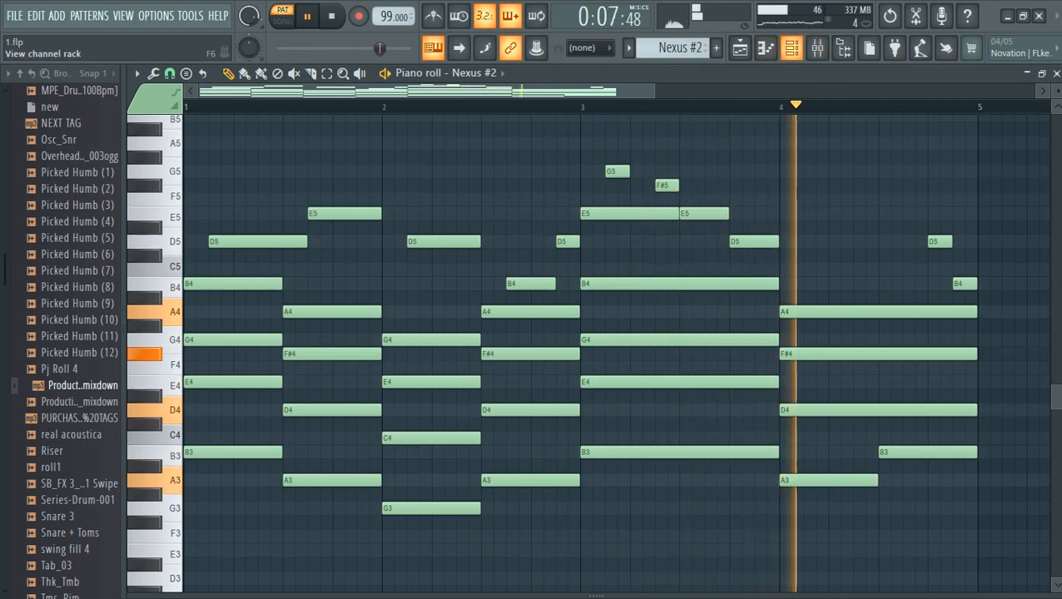
Stop the Nexus #2 playback and review the Fruity parametric EQ 2 curve on mixer track Insert 14.
{"action": "left_click", "coordinate": [817, 47]}
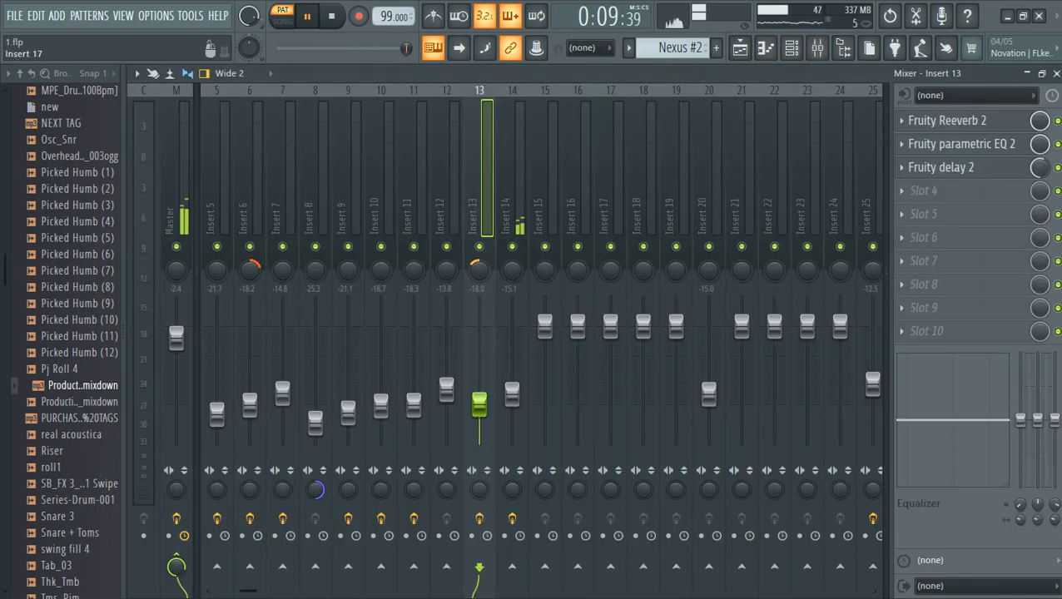
{"action": "key", "text": "space"}
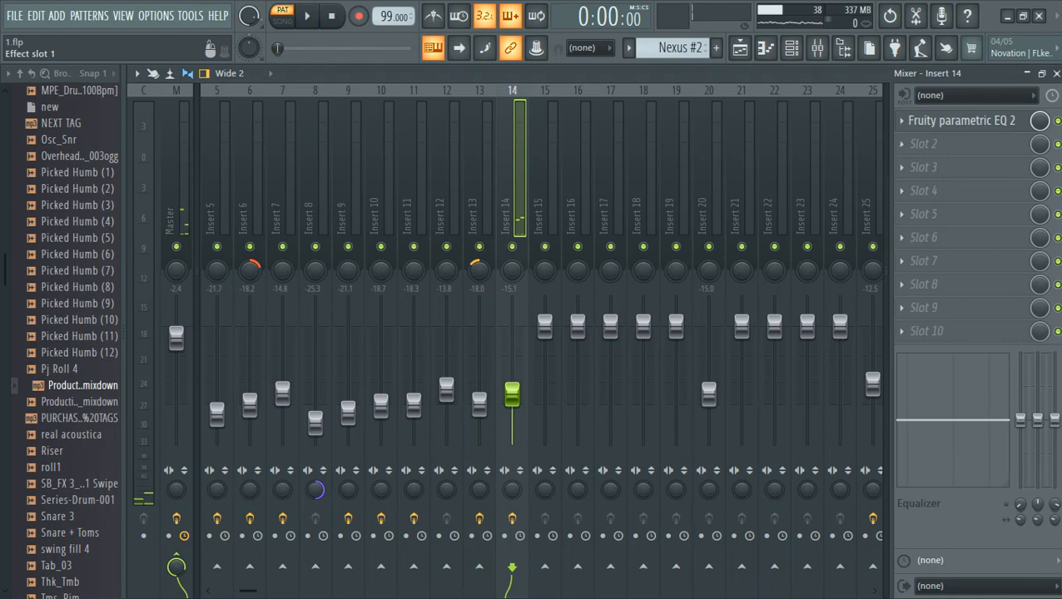
{"action": "left_click", "coordinate": [961, 121]}
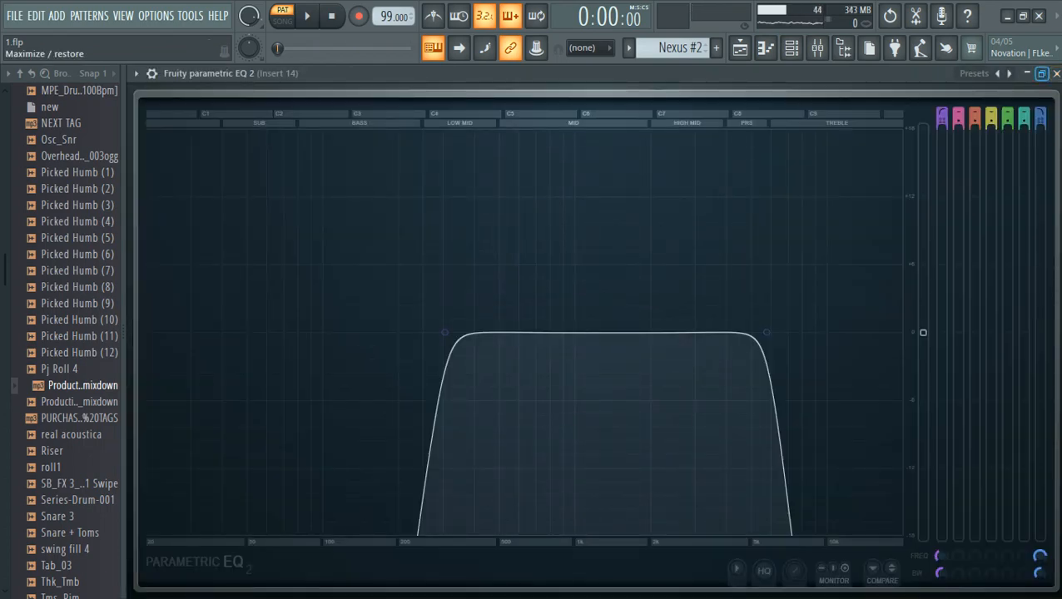
{"action": "left_click", "coordinate": [1041, 73]}
{"action": "left_click", "coordinate": [746, 267]}
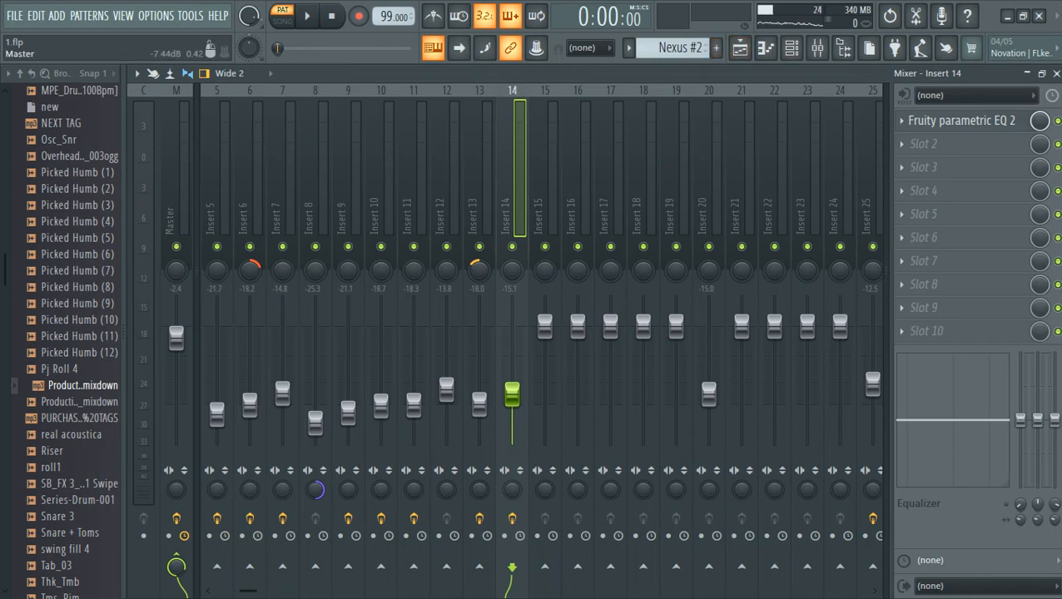
Select the Master mixer track, review its Fruity parametric EQ 2 settings and close the effect window.
{"action": "left_click", "coordinate": [176, 183]}
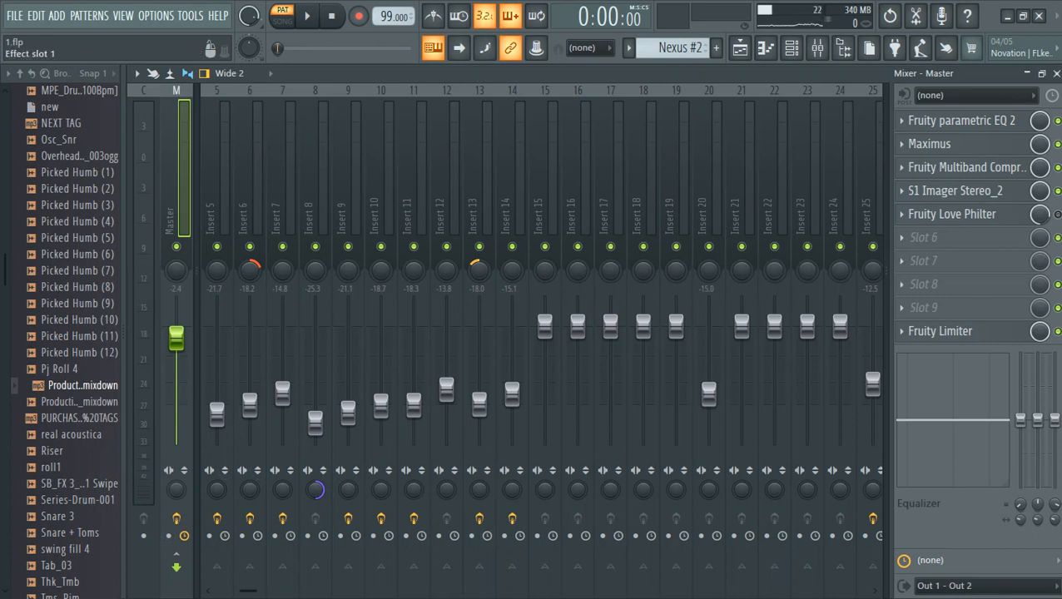
{"action": "left_click", "coordinate": [962, 121]}
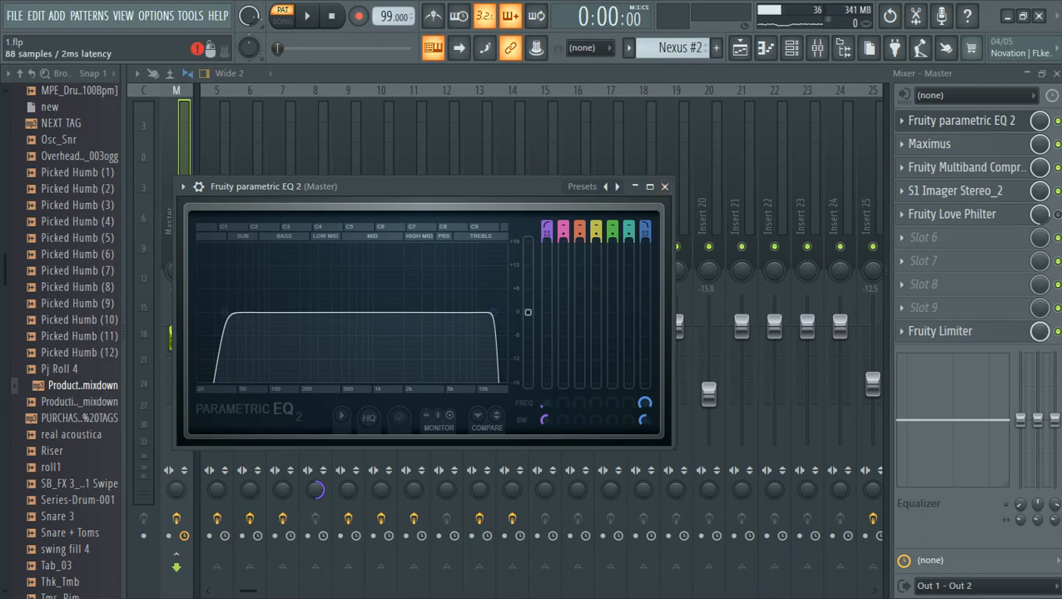
{"action": "left_click", "coordinate": [664, 186]}
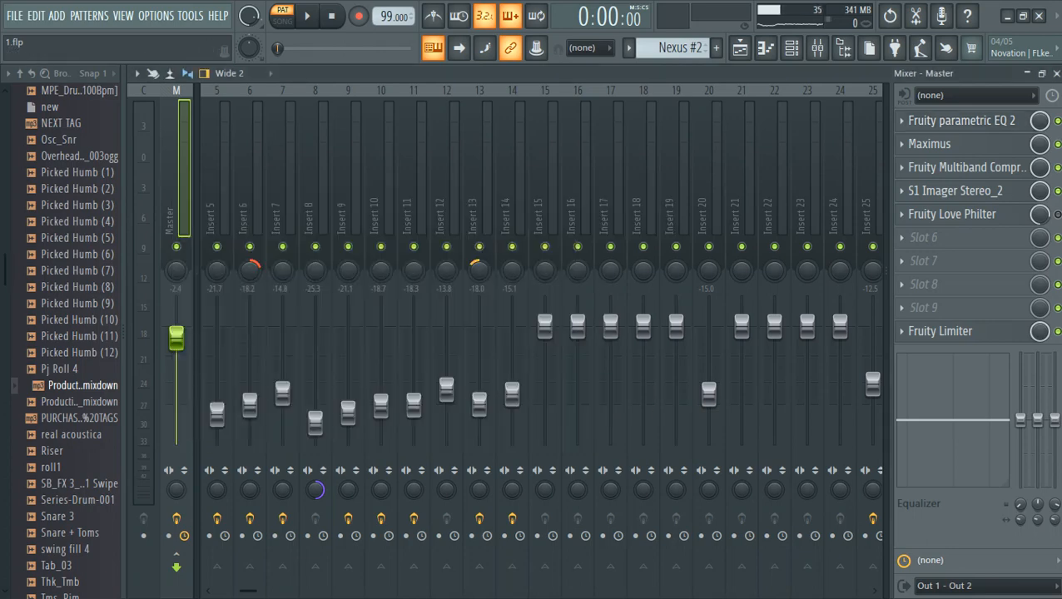
Review the low, mid, high and master band settings of Maximus on the Master track, and close the effect window.
{"action": "left_click", "coordinate": [930, 144]}
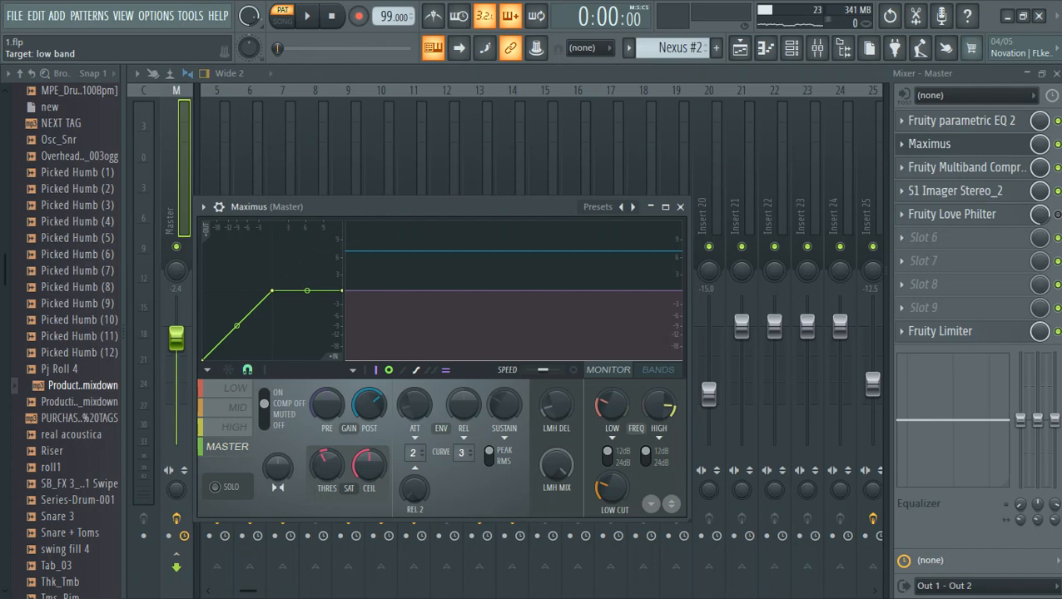
{"action": "left_click", "coordinate": [235, 388]}
{"action": "left_click", "coordinate": [238, 408]}
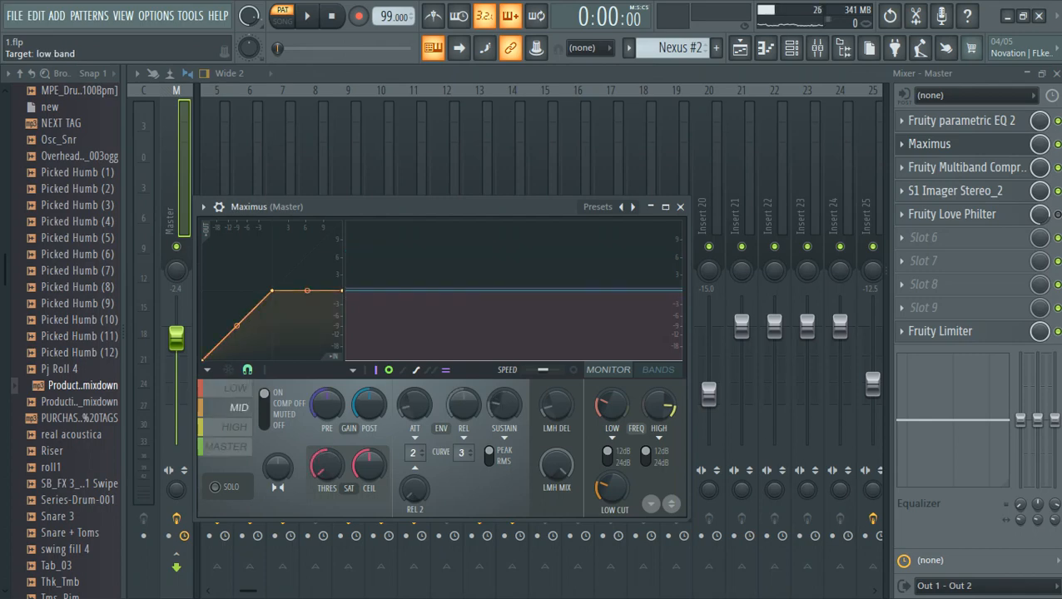
{"action": "left_click", "coordinate": [236, 389]}
{"action": "left_click", "coordinate": [238, 408]}
{"action": "left_click", "coordinate": [235, 426]}
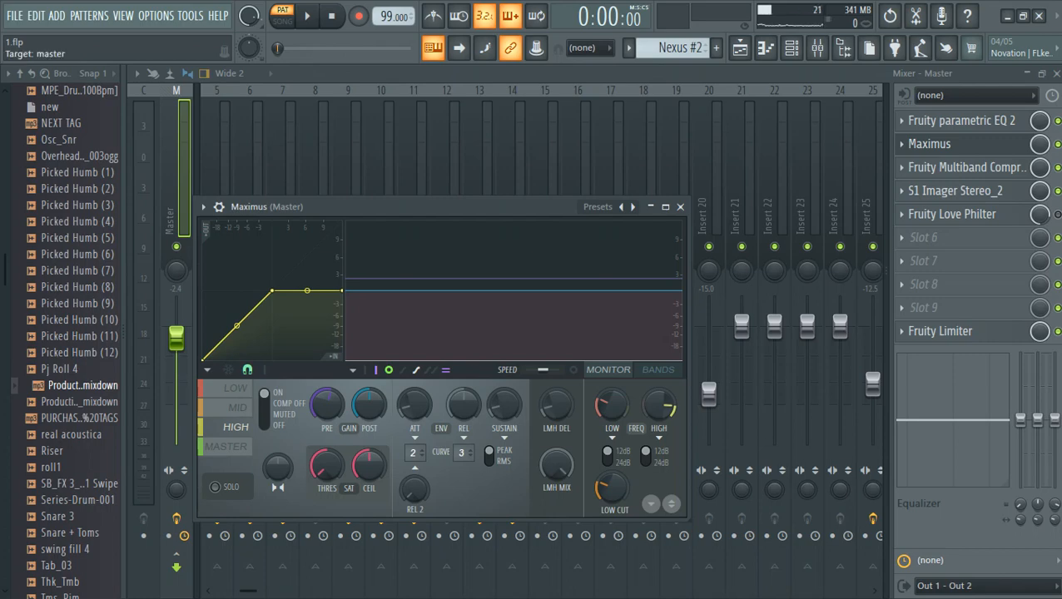
{"action": "left_click", "coordinate": [226, 446]}
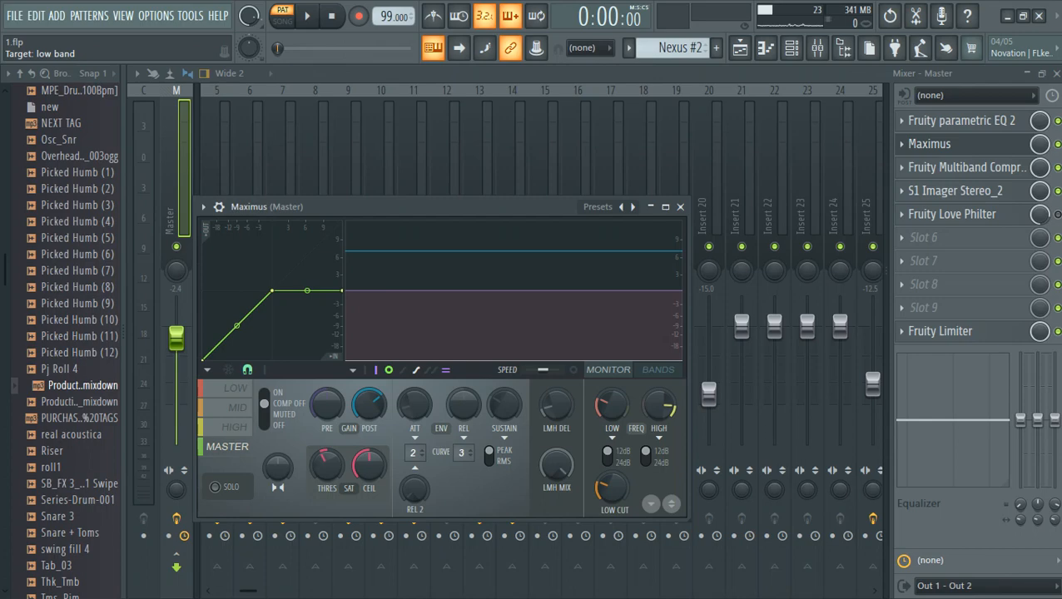
{"action": "left_click", "coordinate": [235, 388]}
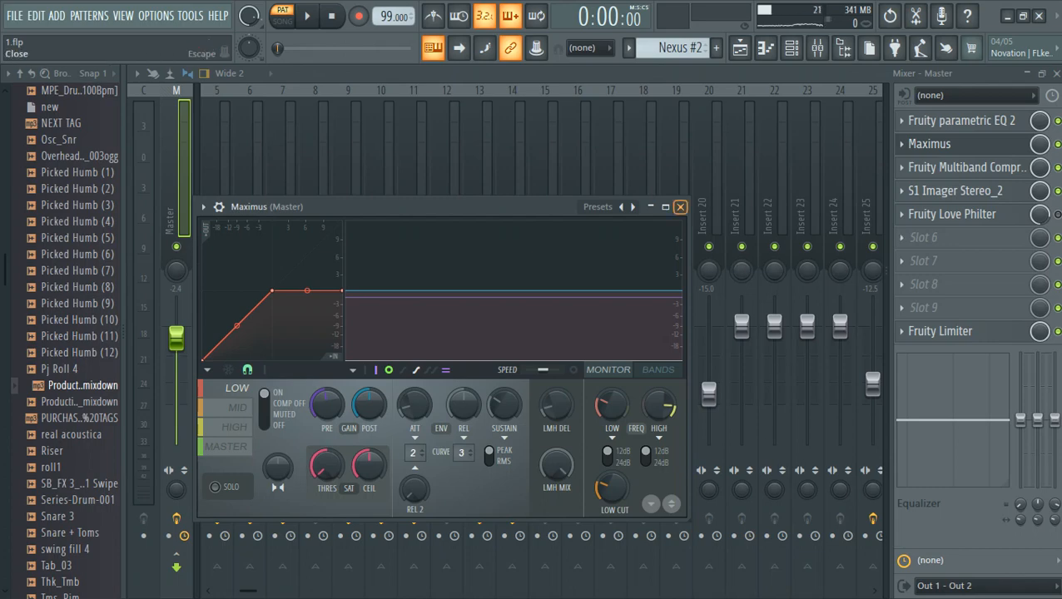
{"action": "left_click", "coordinate": [680, 206]}
Review the Master track's Fruity Multiband Compressor settings, and open S1 Imager Stereo_2 with its list of loadable presets.
{"action": "left_click", "coordinate": [962, 167]}
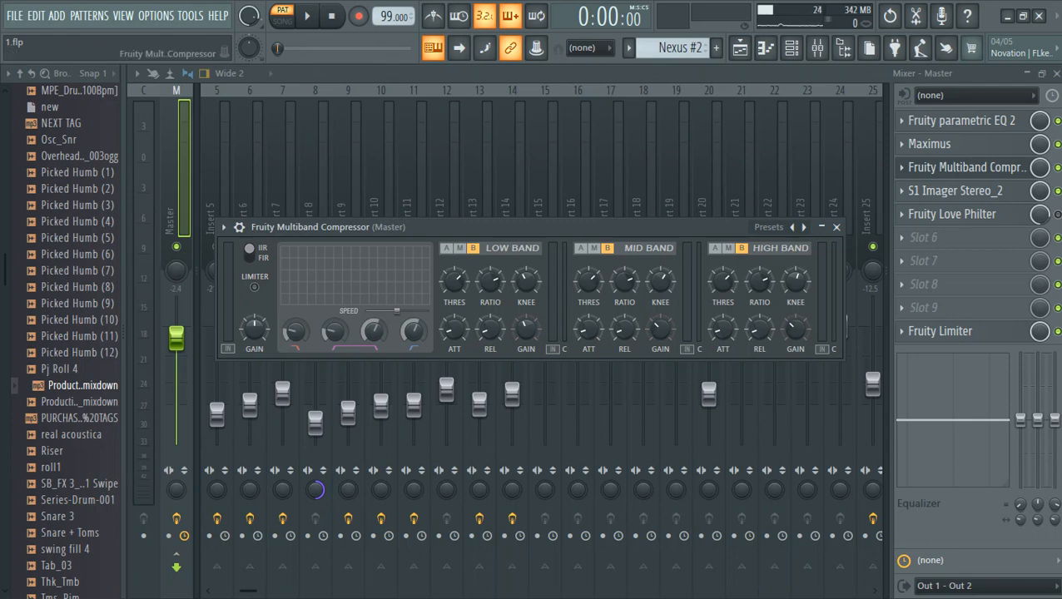
{"action": "left_click", "coordinate": [836, 227]}
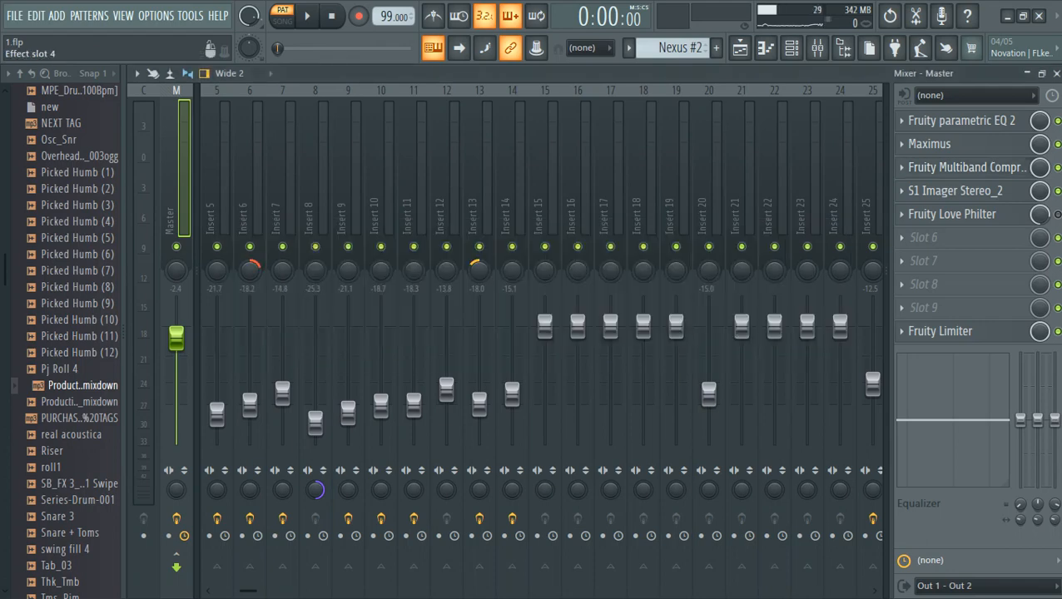
{"action": "left_click", "coordinate": [954, 190]}
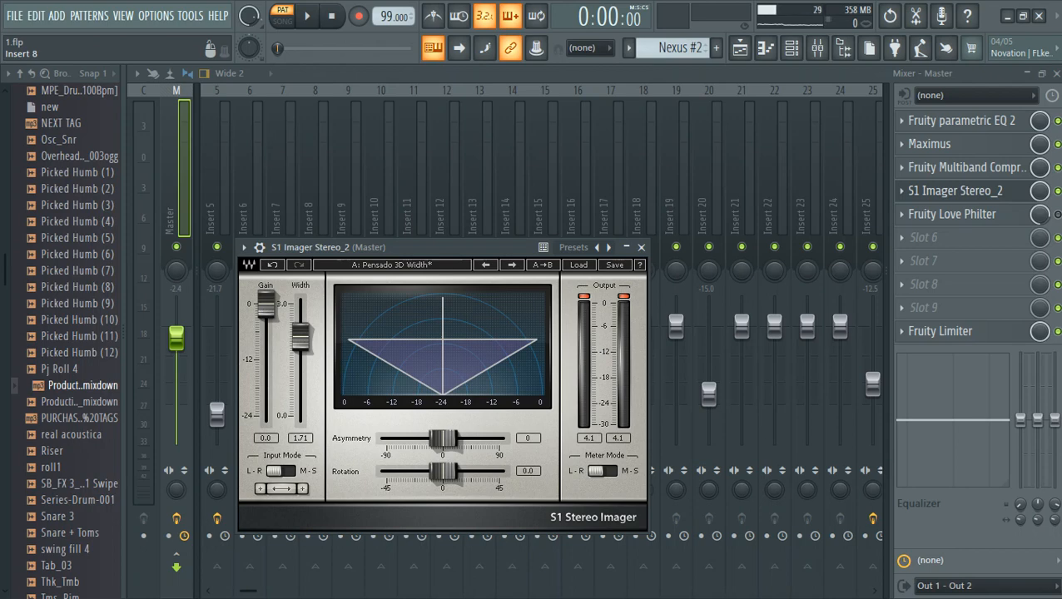
{"action": "left_click", "coordinate": [578, 264]}
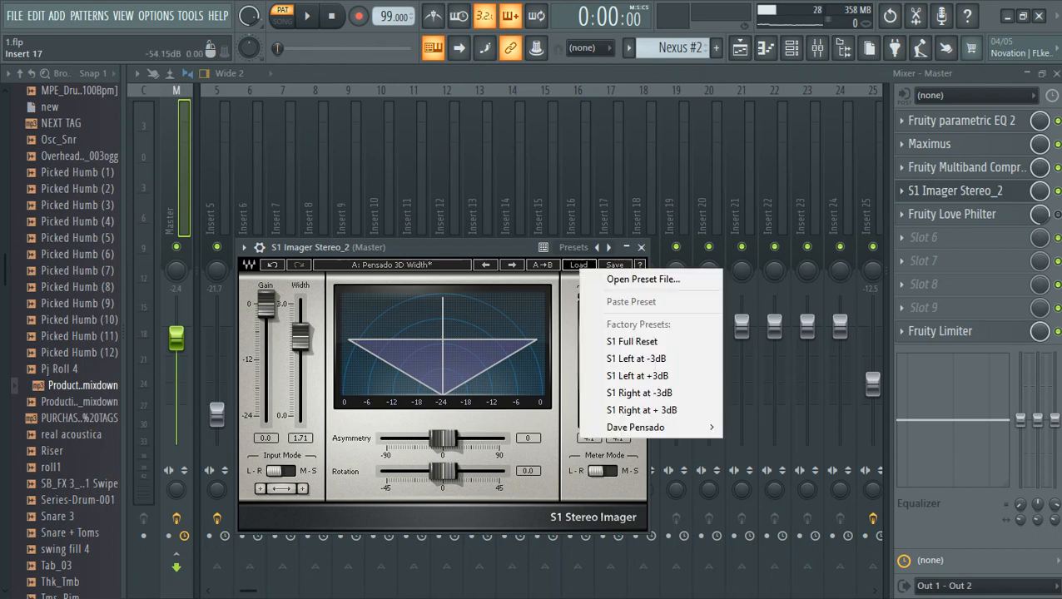
Change the S1 Imager width to 1.69, undo that knob tweak and close the effect window.
{"action": "left_click_drag", "start_coordinate": [300, 337], "coordinate": [301, 337]}
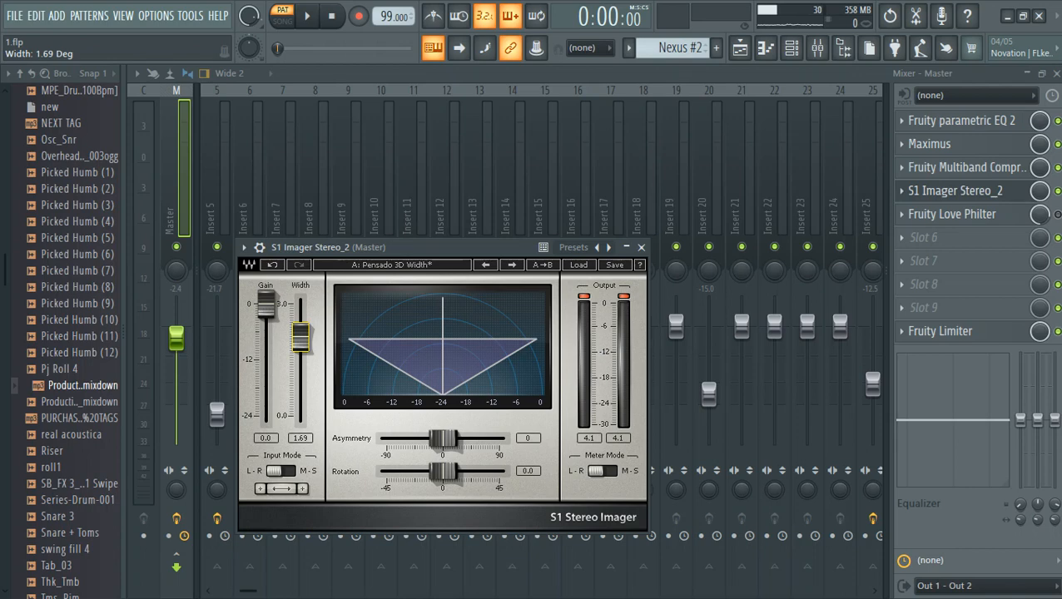
{"action": "left_click", "coordinate": [36, 16]}
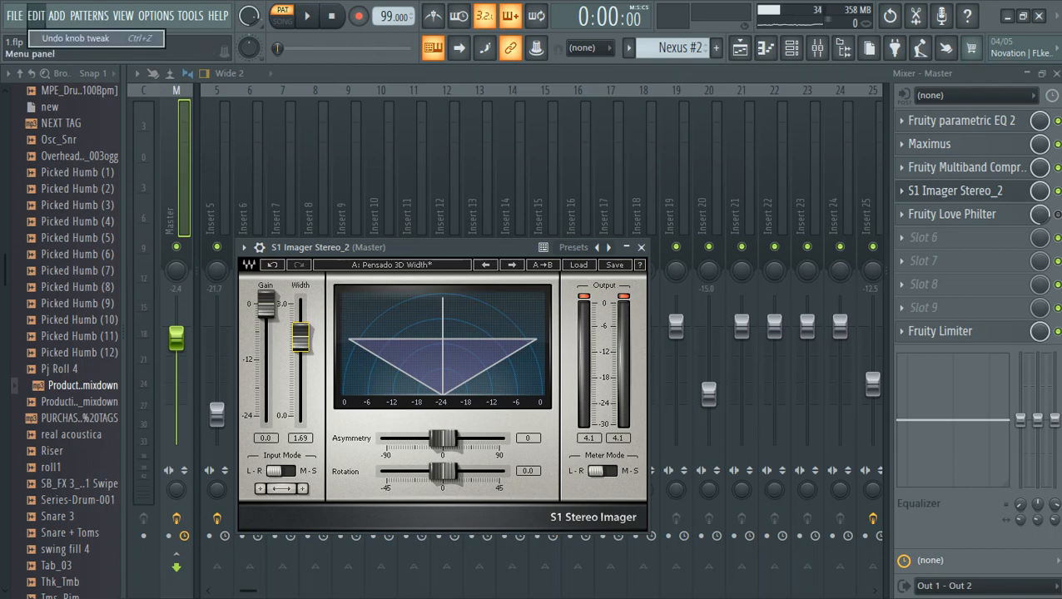
{"action": "left_click", "coordinate": [75, 38]}
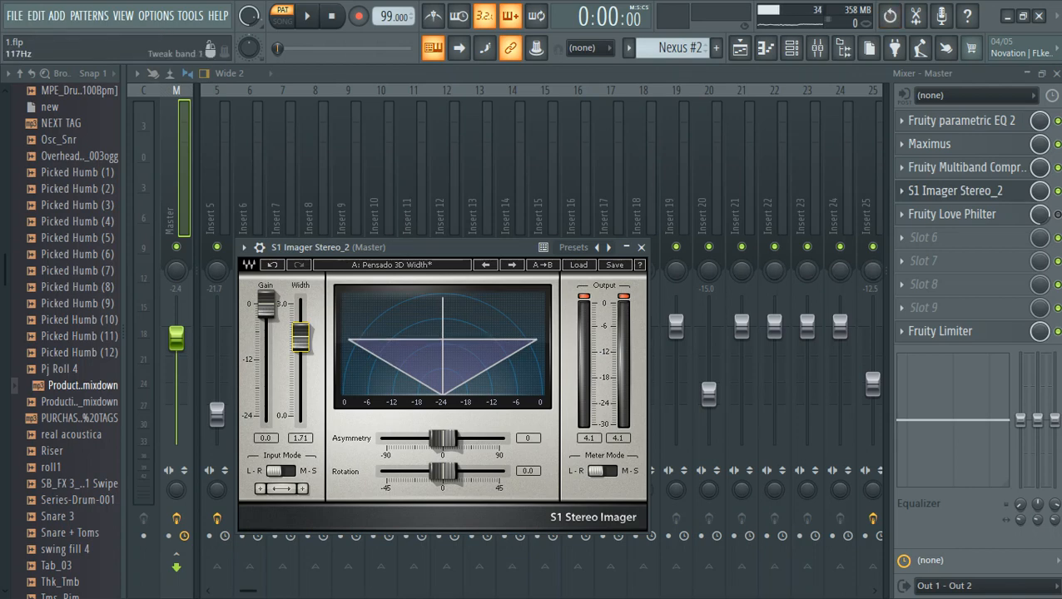
{"action": "left_click", "coordinate": [641, 248]}
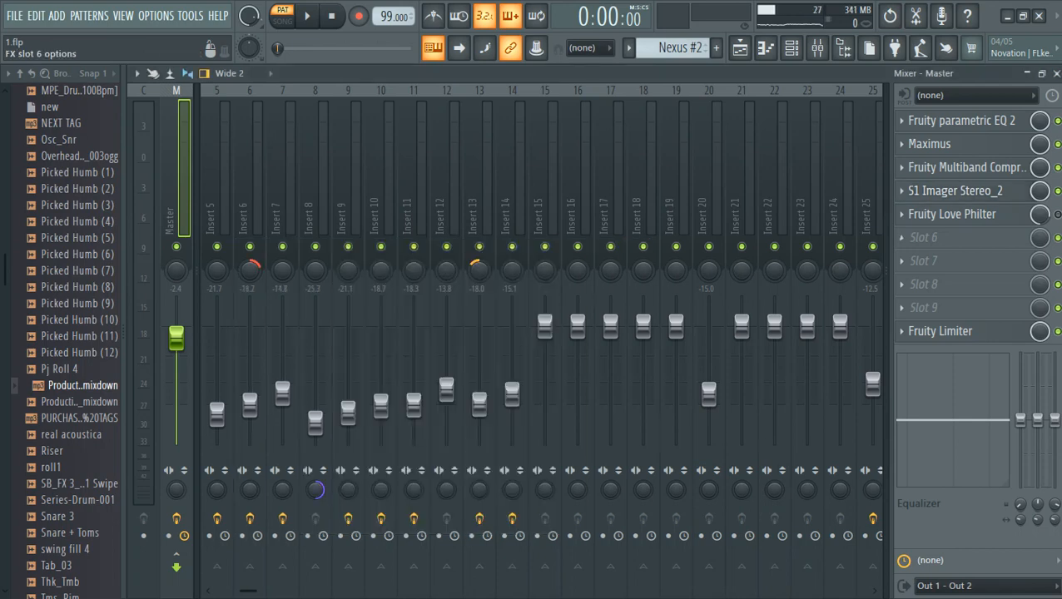
Open Fruity Love Philter on the Master track, look through its preset categories and close the effect window.
{"action": "left_click", "coordinate": [951, 214]}
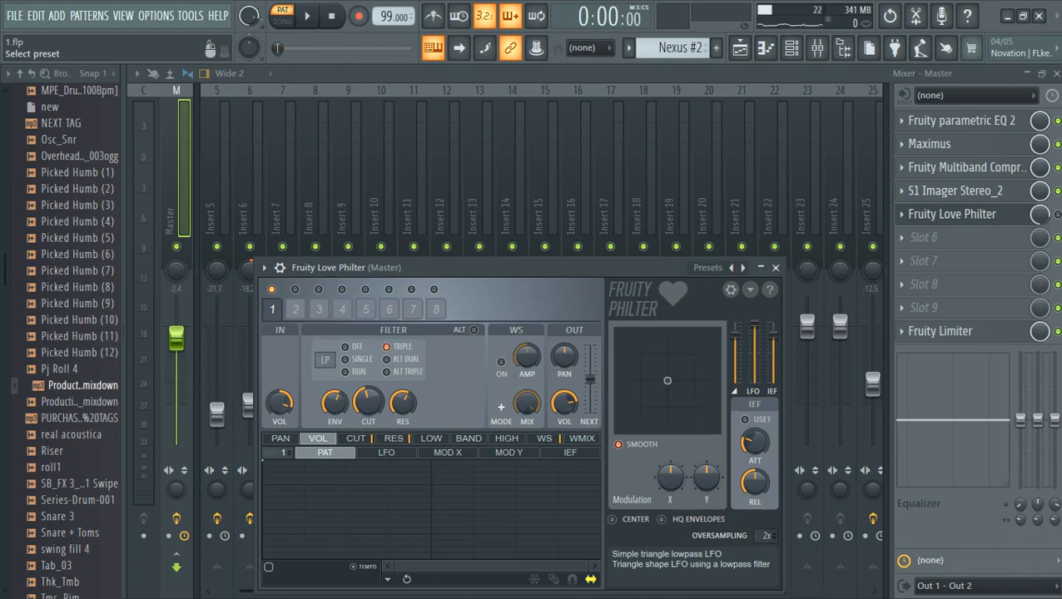
{"action": "left_click", "coordinate": [713, 267]}
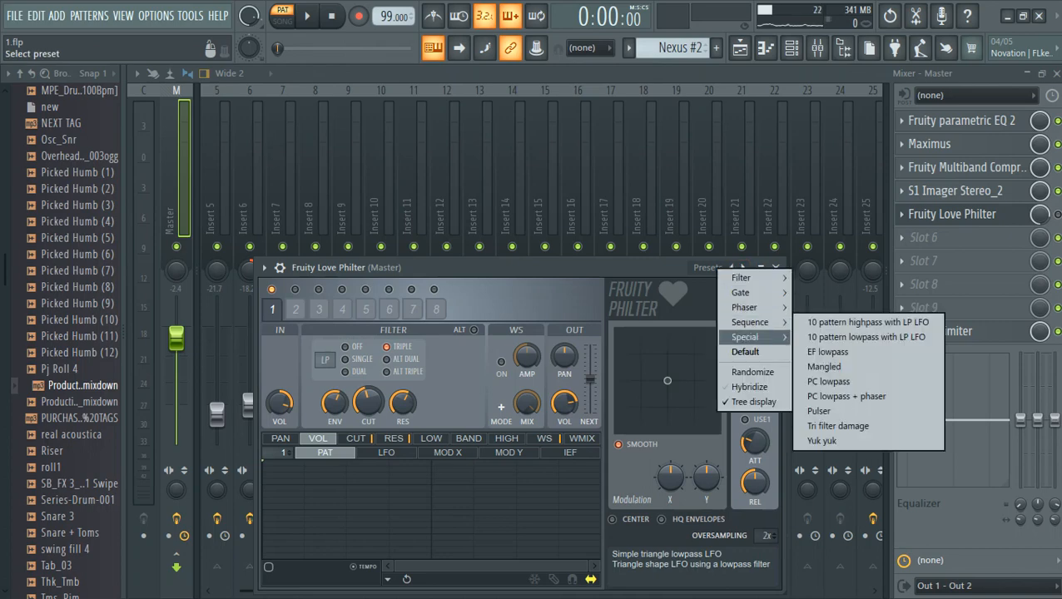
{"action": "mouse_move", "coordinate": [744, 307]}
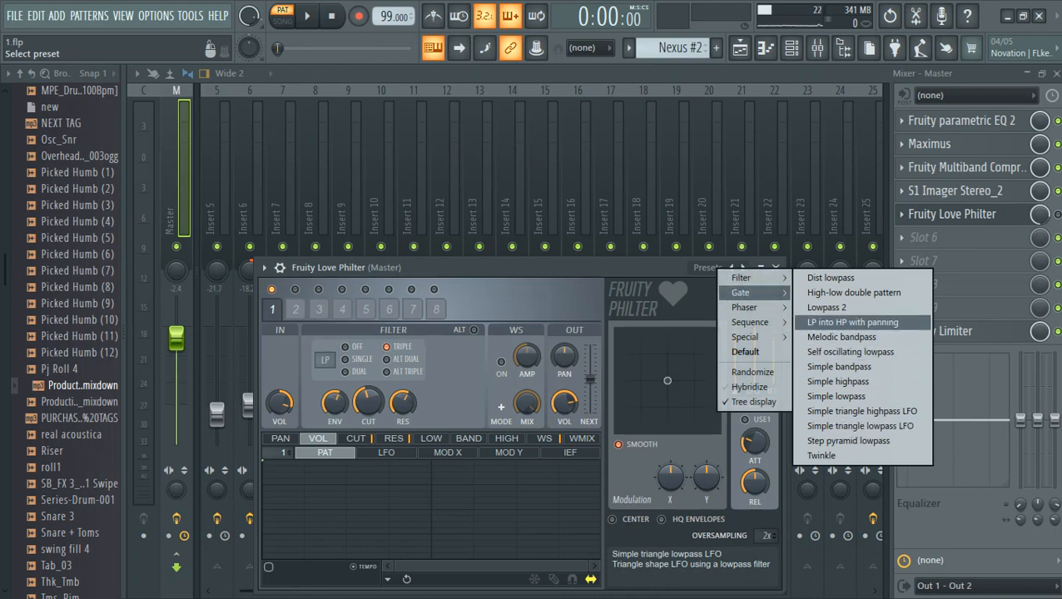
{"action": "left_click", "coordinate": [753, 263]}
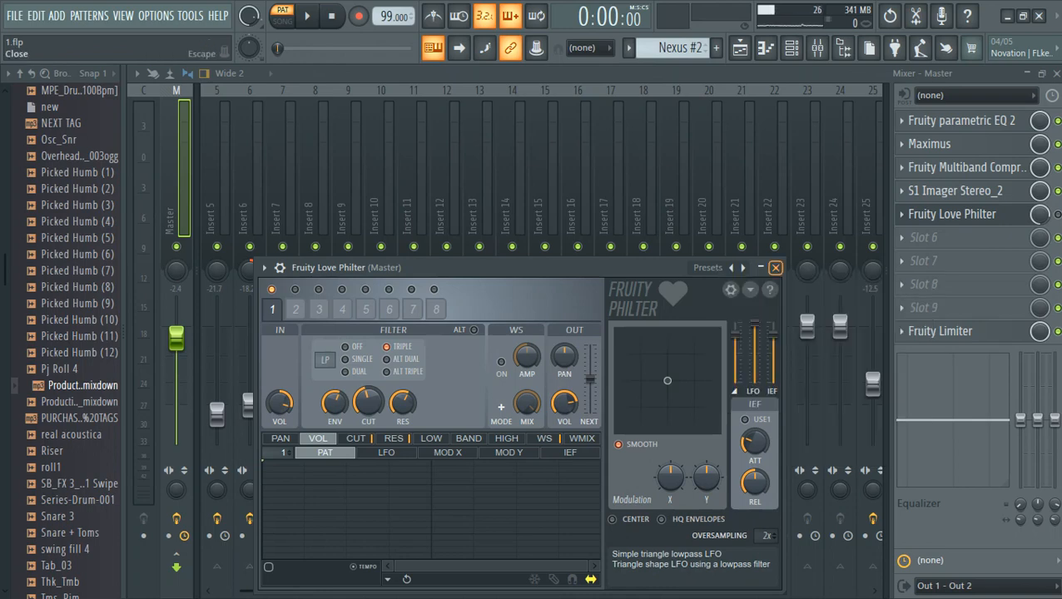
{"action": "left_click", "coordinate": [775, 267]}
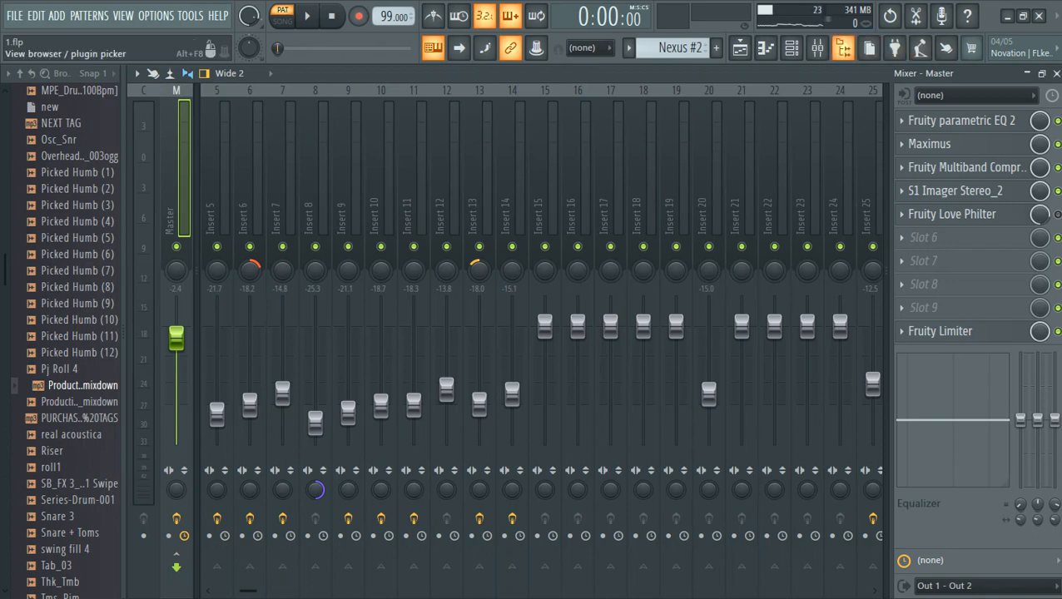
Show the playlist and play the song's ending from just before the Love Philter - Mute / solo automation at bar 91.
{"action": "left_click", "coordinate": [791, 48]}
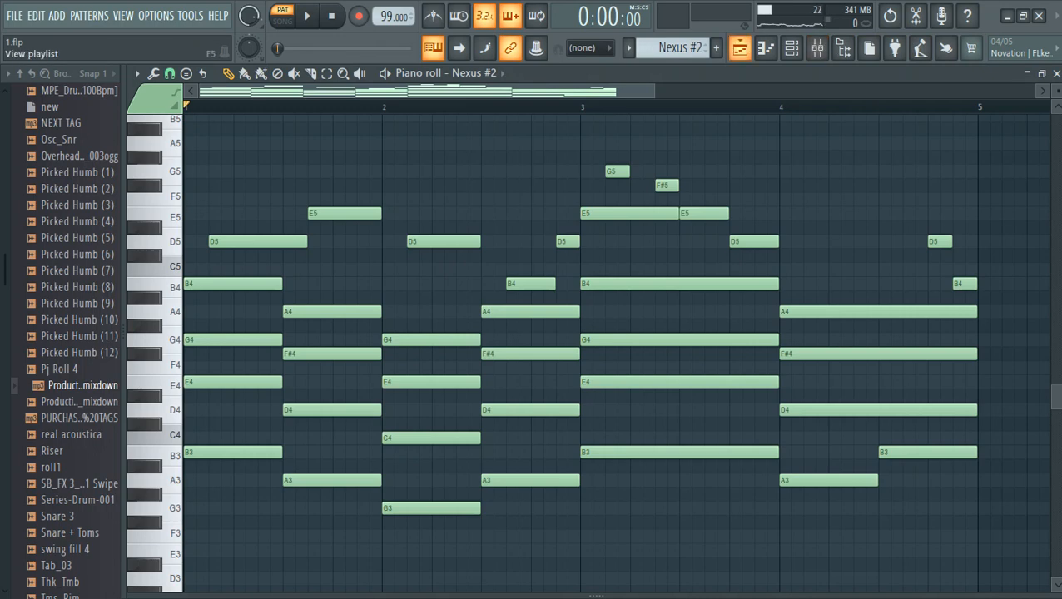
{"action": "left_click", "coordinate": [739, 48]}
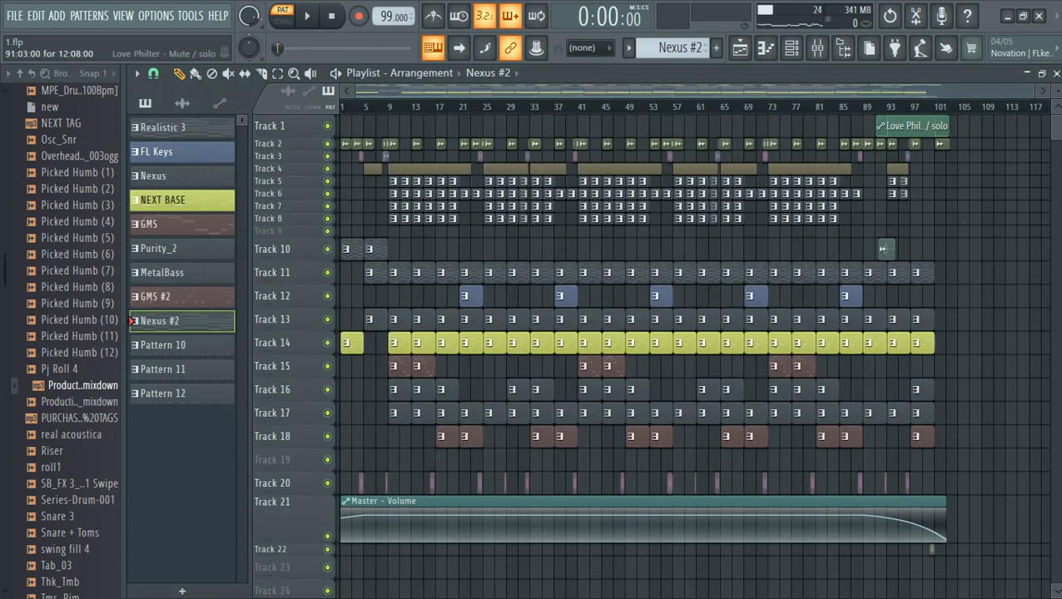
{"action": "left_click", "coordinate": [875, 106]}
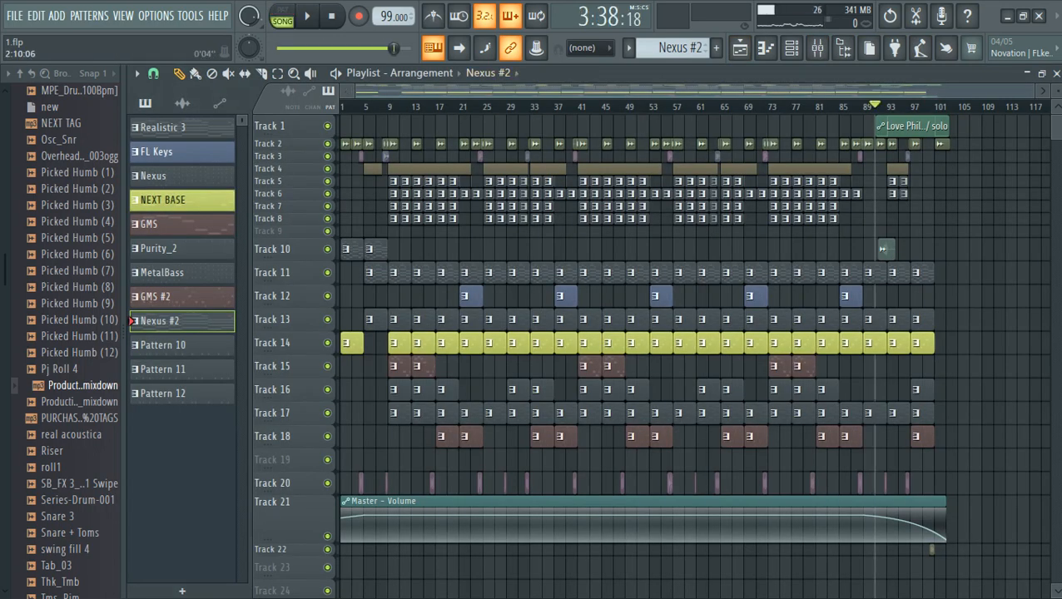
{"action": "left_click_drag", "start_coordinate": [357, 91], "coordinate": [804, 91]}
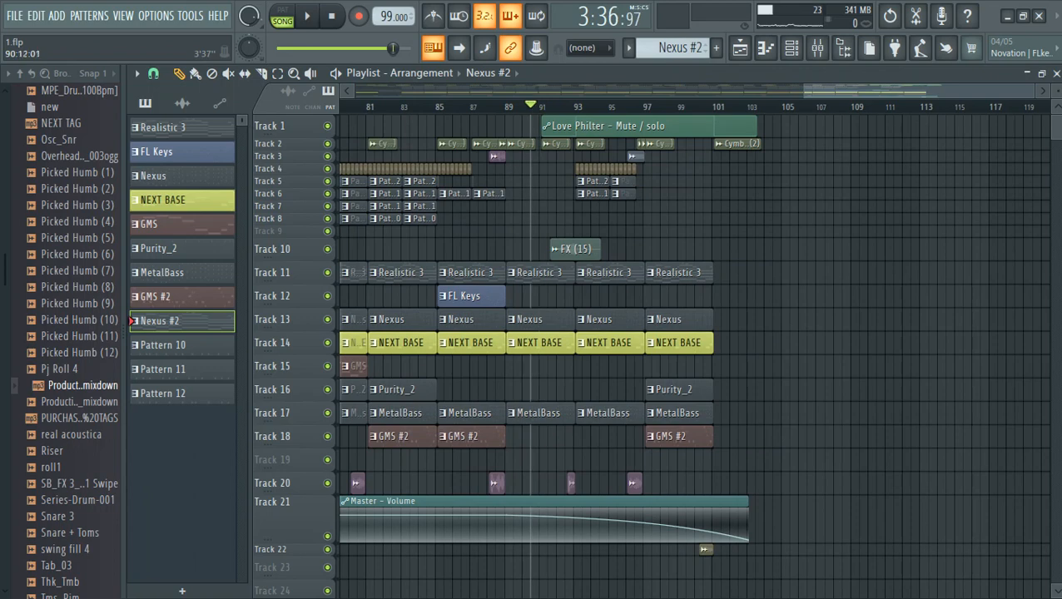
{"action": "key", "text": "space"}
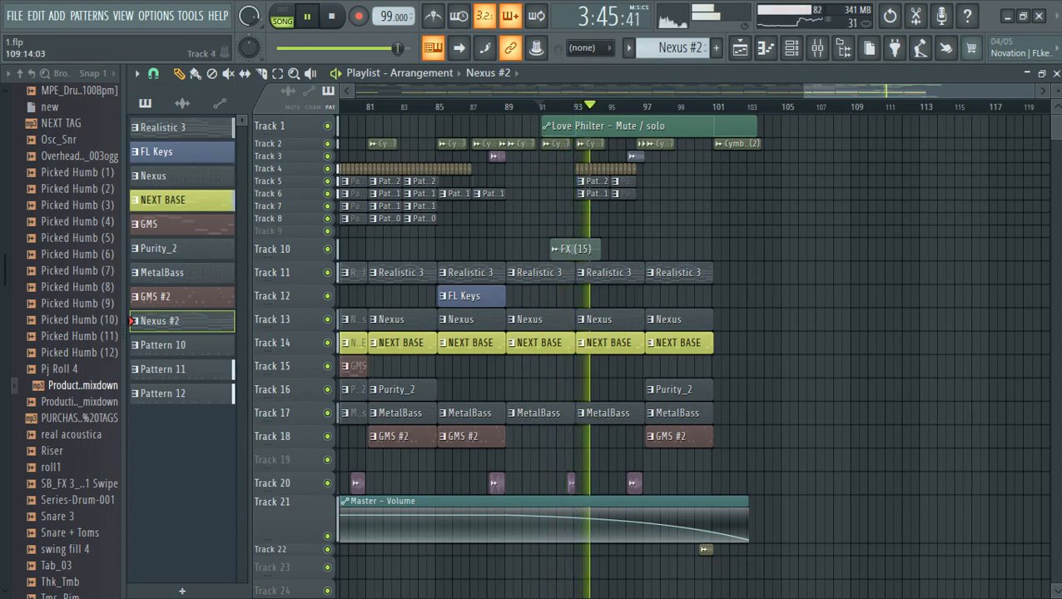
Check the mixer while the song's ending plays, return to the playlist and stop the playback.
{"action": "left_click", "coordinate": [817, 48]}
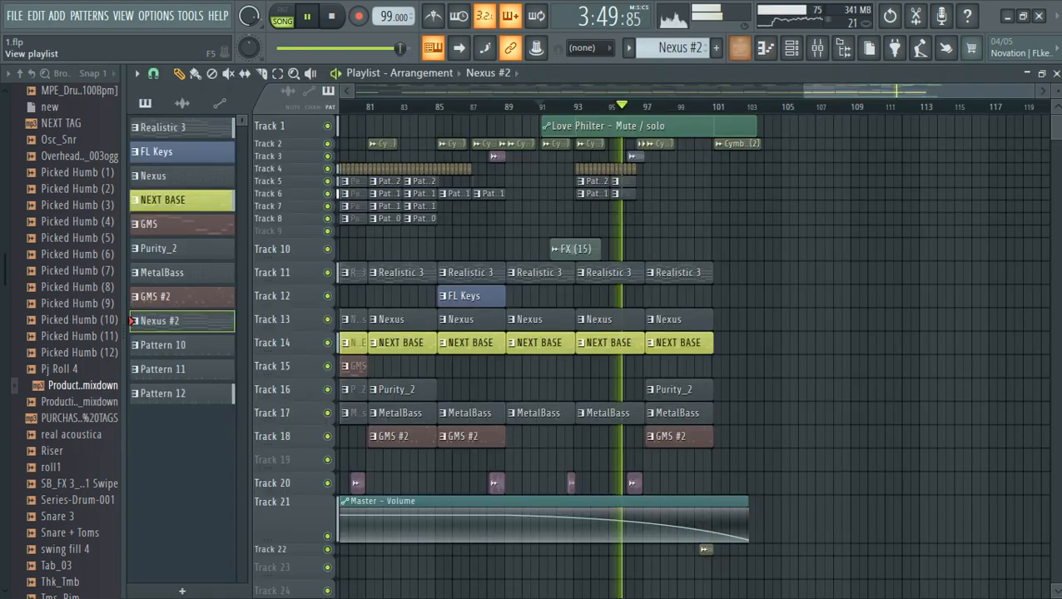
{"action": "left_click", "coordinate": [740, 48]}
{"action": "left_click", "coordinate": [14, 15]}
{"action": "left_click", "coordinate": [26, 88]}
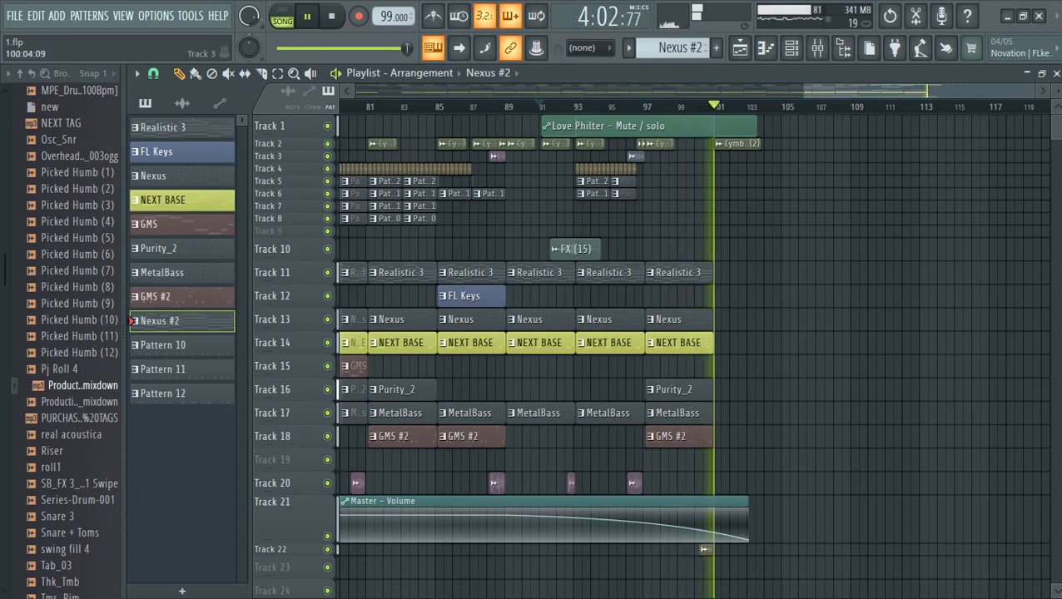
{"action": "key", "text": "space"}
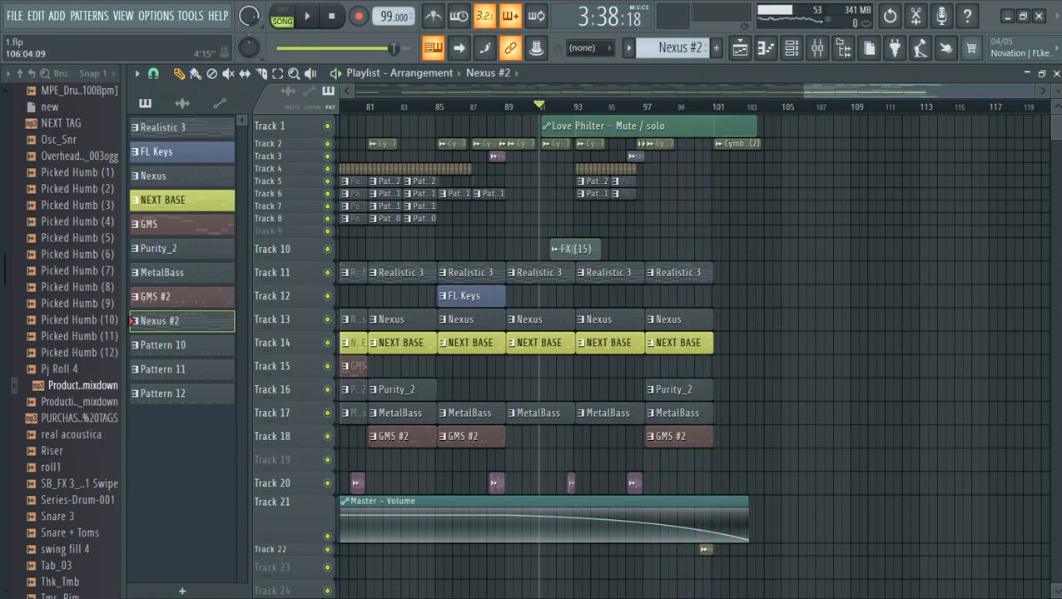
Show the whole arrangement in the playlist, and inspect the effect slots of mixer tracks Insert 5, Insert 6 and Insert 13.
{"action": "left_click_drag", "start_coordinate": [805, 91], "coordinate": [356, 91]}
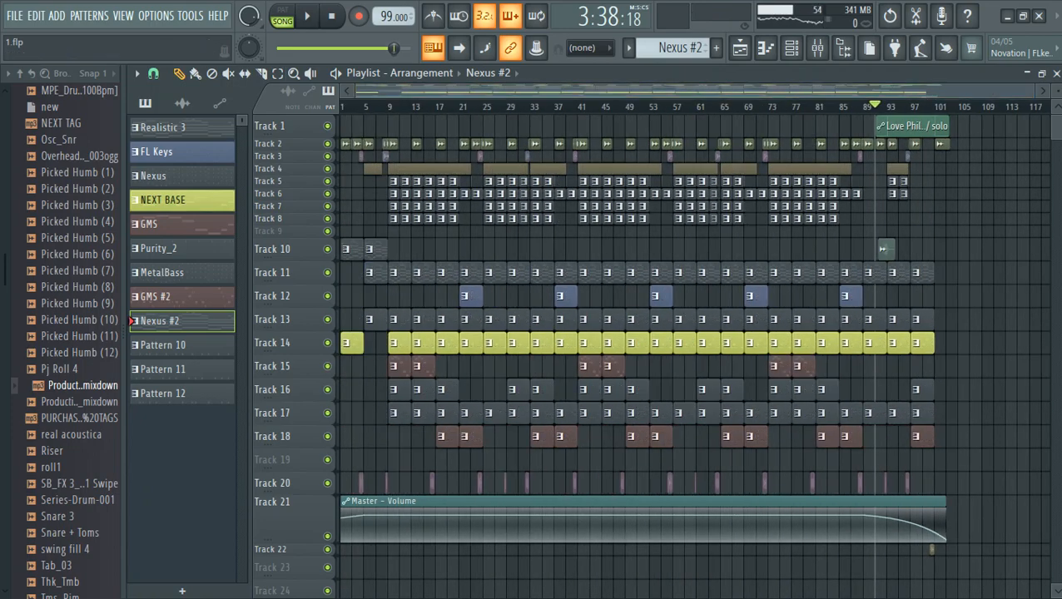
{"action": "left_click", "coordinate": [816, 47]}
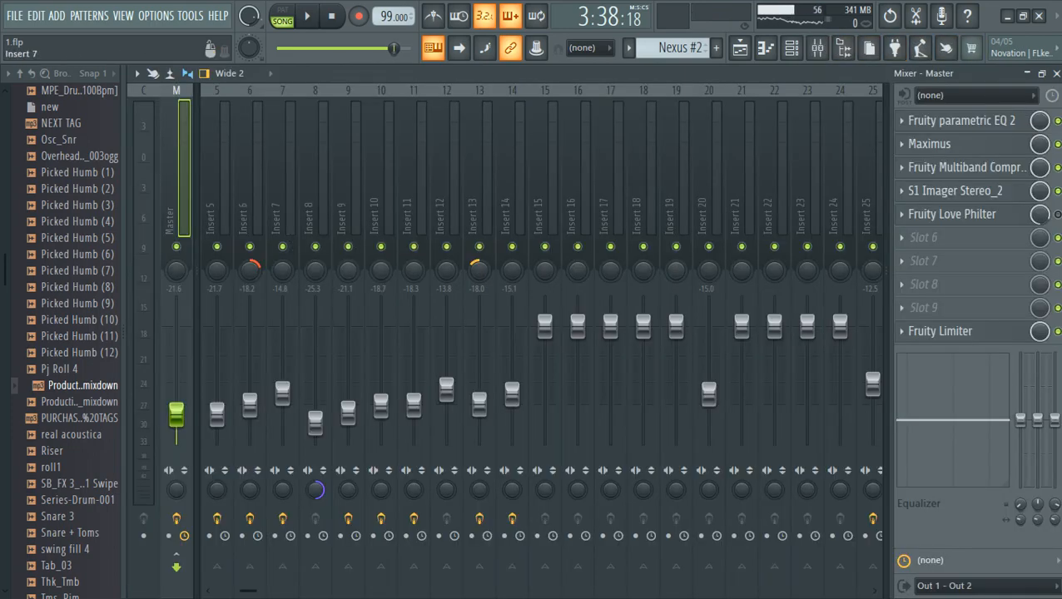
{"action": "left_click", "coordinate": [216, 413]}
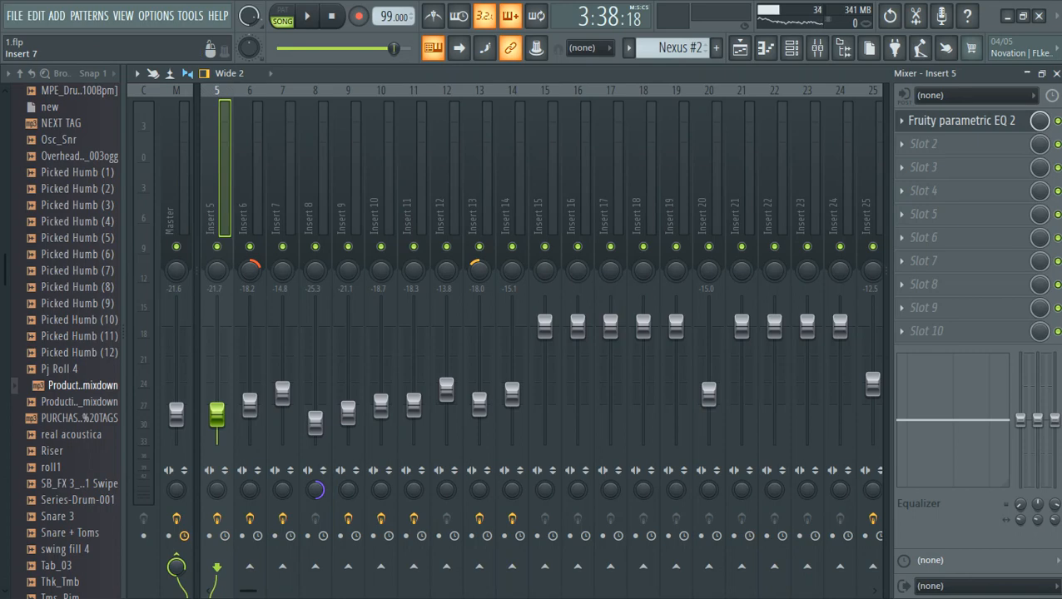
{"action": "left_click", "coordinate": [247, 192]}
{"action": "left_click", "coordinate": [476, 191]}
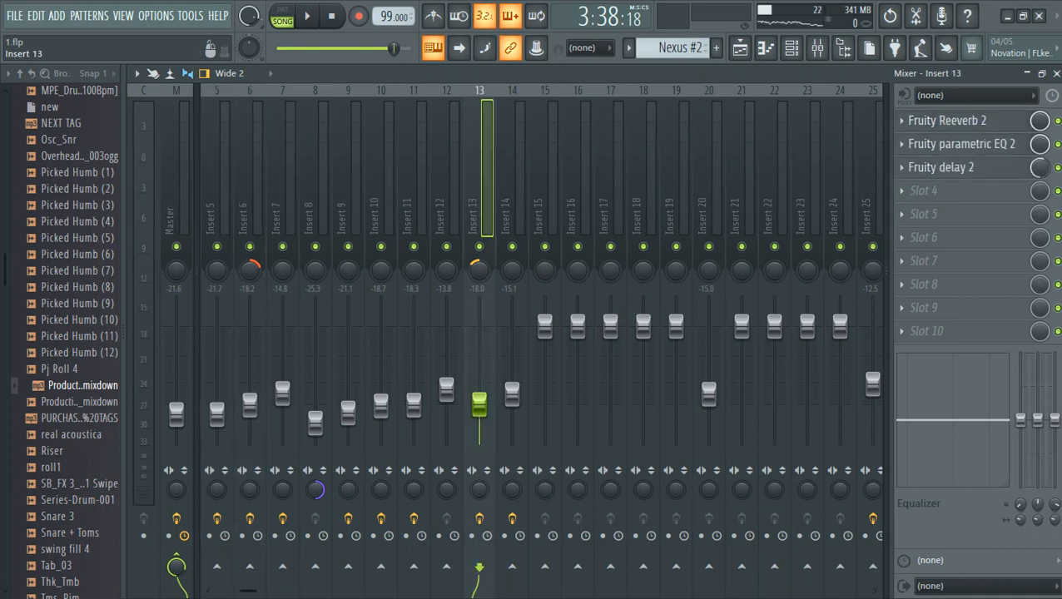
Browse through the patterns in the channel rack to GMS, and select mixer track Insert 6.
{"action": "left_click", "coordinate": [790, 47]}
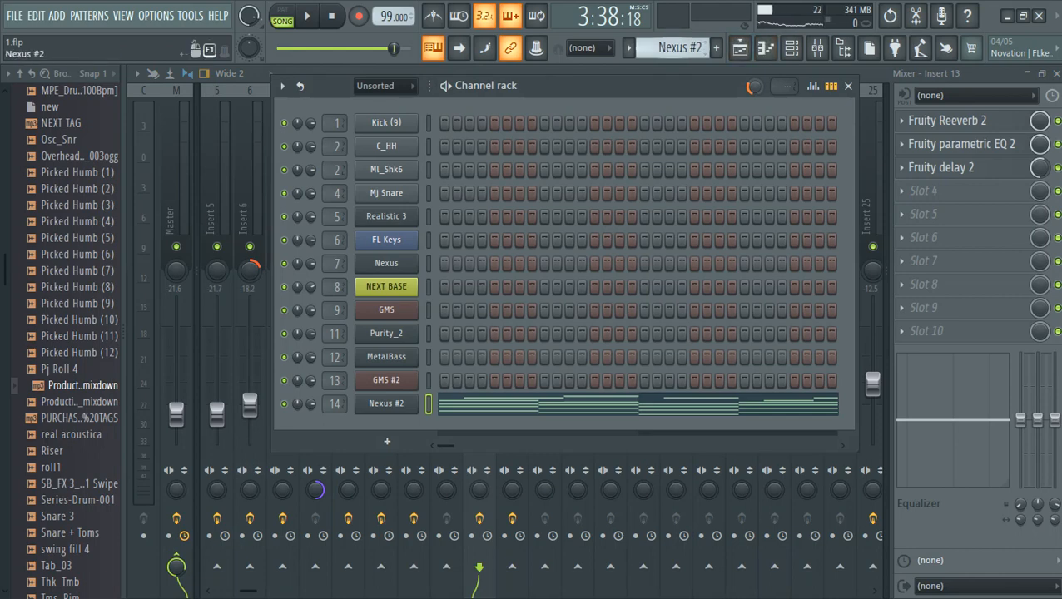
{"action": "scroll", "coordinate": [673, 48], "scroll_direction": "up", "scroll_amount": 1}
{"action": "scroll", "coordinate": [672, 49], "scroll_direction": "up", "scroll_amount": 3}
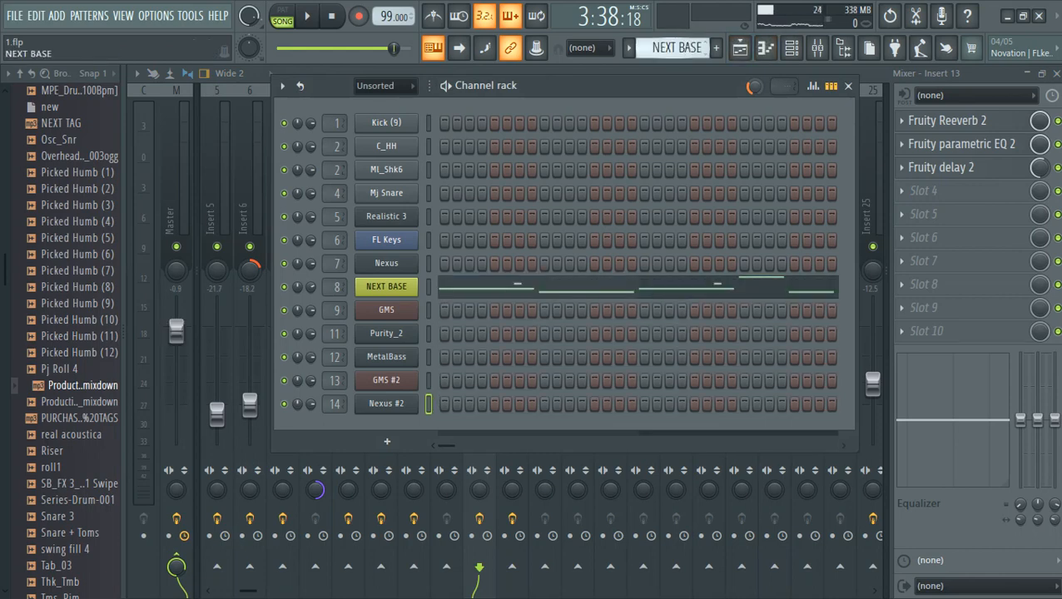
{"action": "scroll", "coordinate": [673, 49], "scroll_direction": "down", "scroll_amount": 2}
{"action": "scroll", "coordinate": [672, 49], "scroll_direction": "down", "scroll_amount": 1}
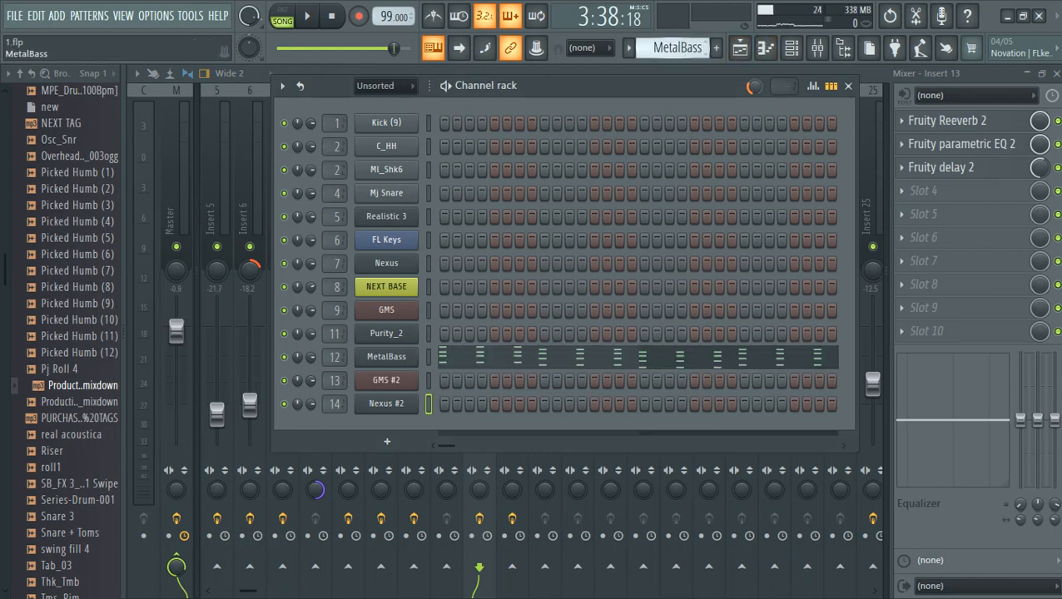
{"action": "scroll", "coordinate": [673, 49], "scroll_direction": "down", "scroll_amount": 1}
{"action": "scroll", "coordinate": [673, 48], "scroll_direction": "down", "scroll_amount": 1}
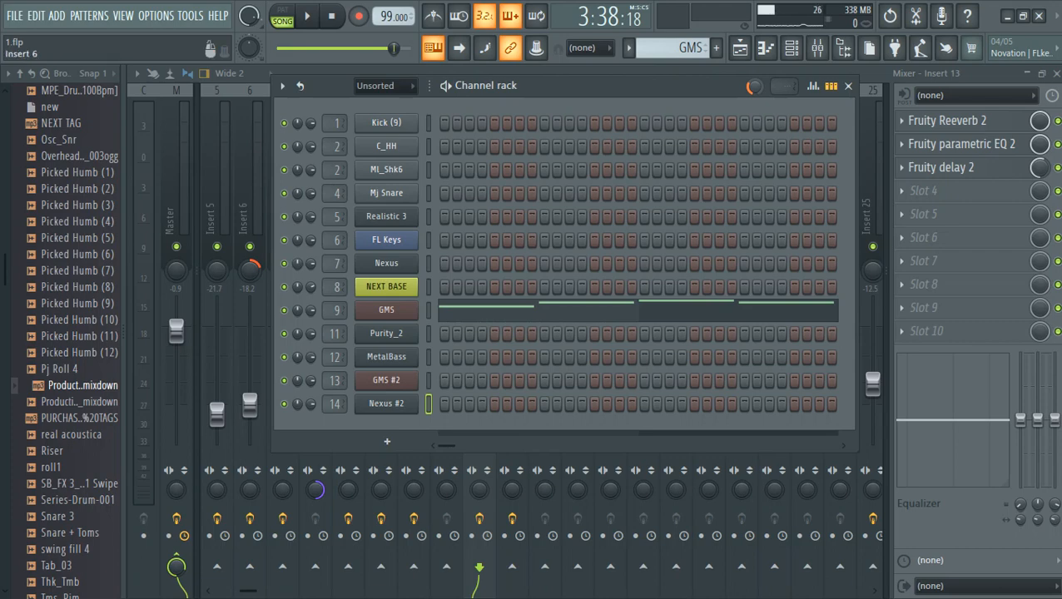
{"action": "left_click", "coordinate": [248, 587]}
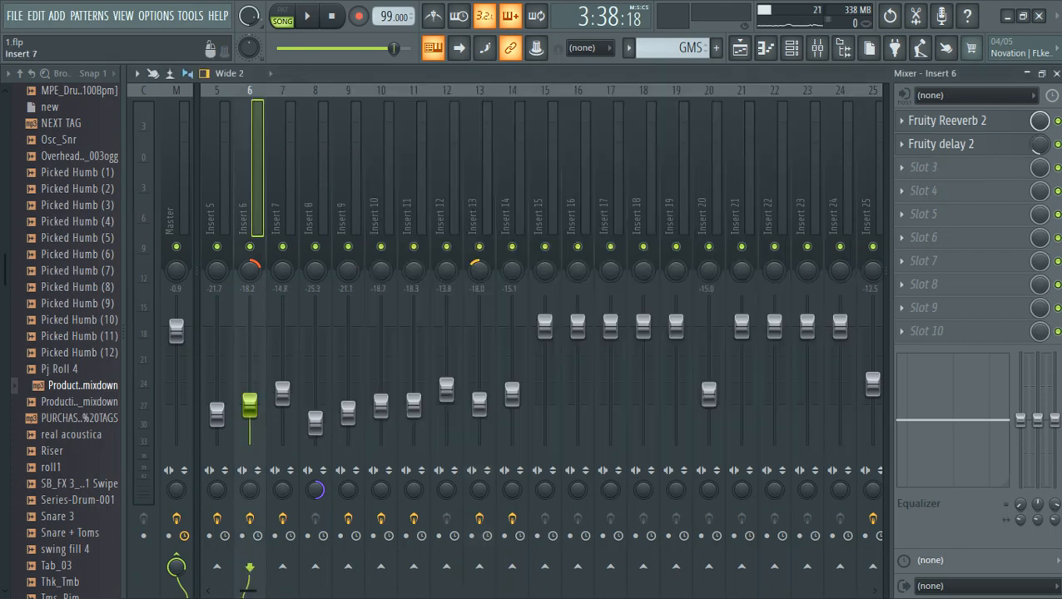
Check the panning of mixer tracks Insert 13 and Insert 6, and the GMS channel's panning in the channel rack.
{"action": "left_click", "coordinate": [480, 208]}
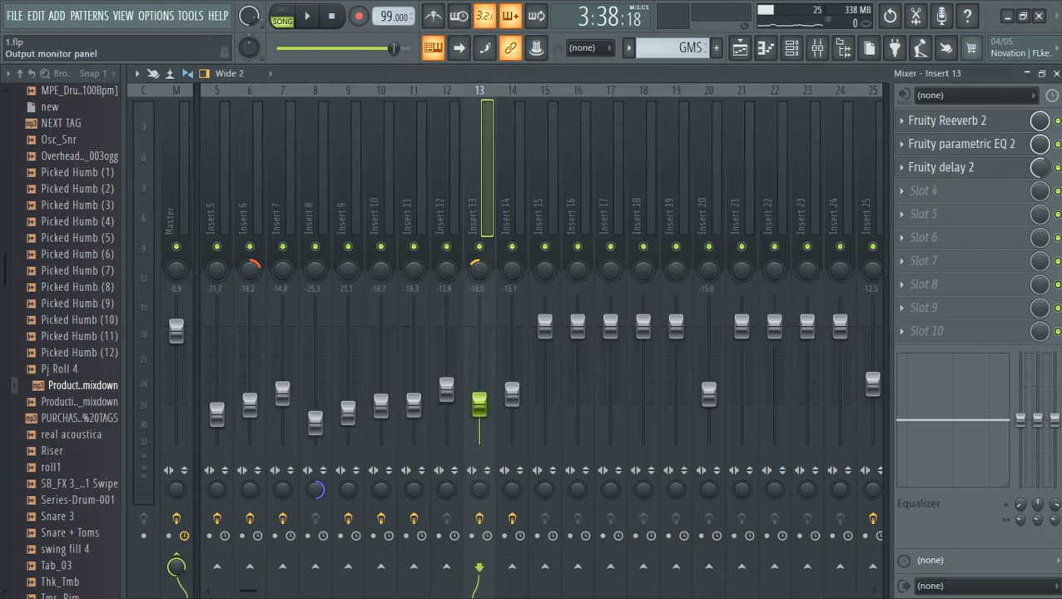
{"action": "left_click_drag", "start_coordinate": [249, 270], "coordinate": [249, 266]}
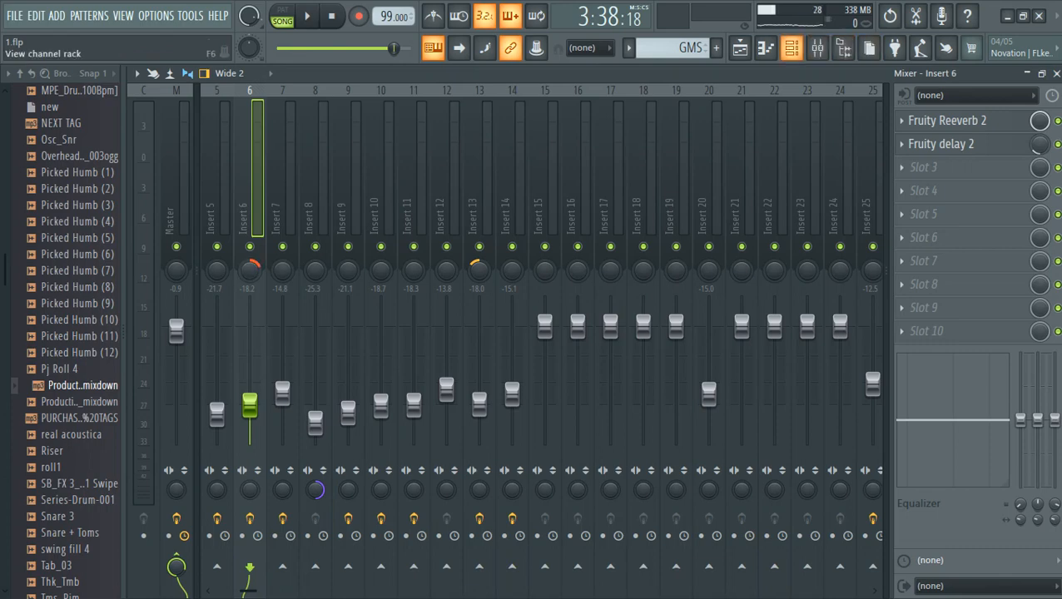
{"action": "left_click", "coordinate": [792, 48]}
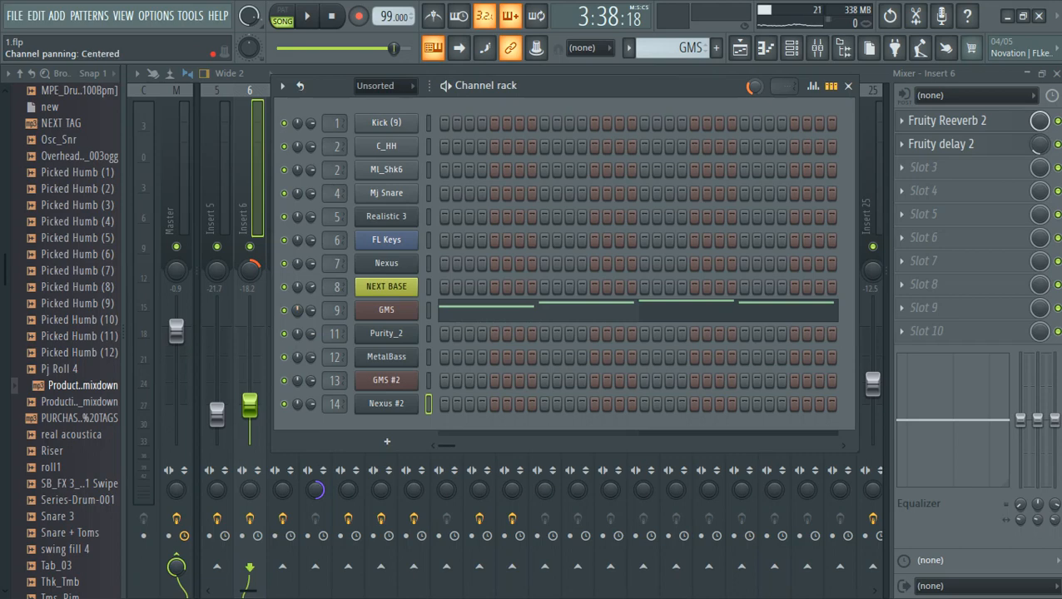
{"action": "right_click", "coordinate": [297, 310]}
{"action": "left_click", "coordinate": [305, 321]}
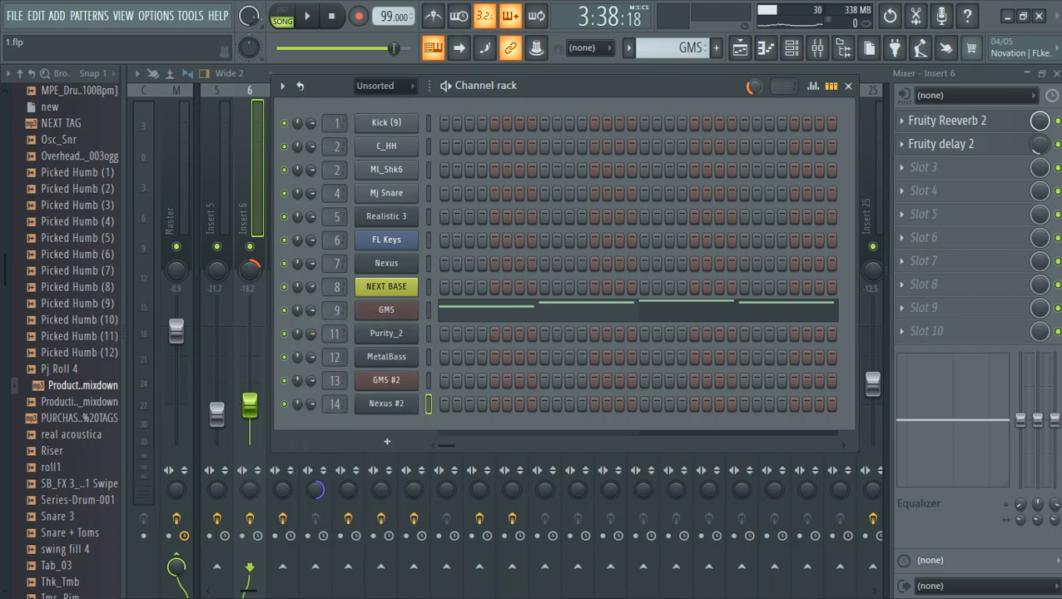
Look through the mixer's insert tracks up to the higher-numbered ones and return to Insert 1.
{"action": "left_click", "coordinate": [817, 47]}
{"action": "scroll", "coordinate": [645, 192], "scroll_direction": "down", "scroll_amount": 3}
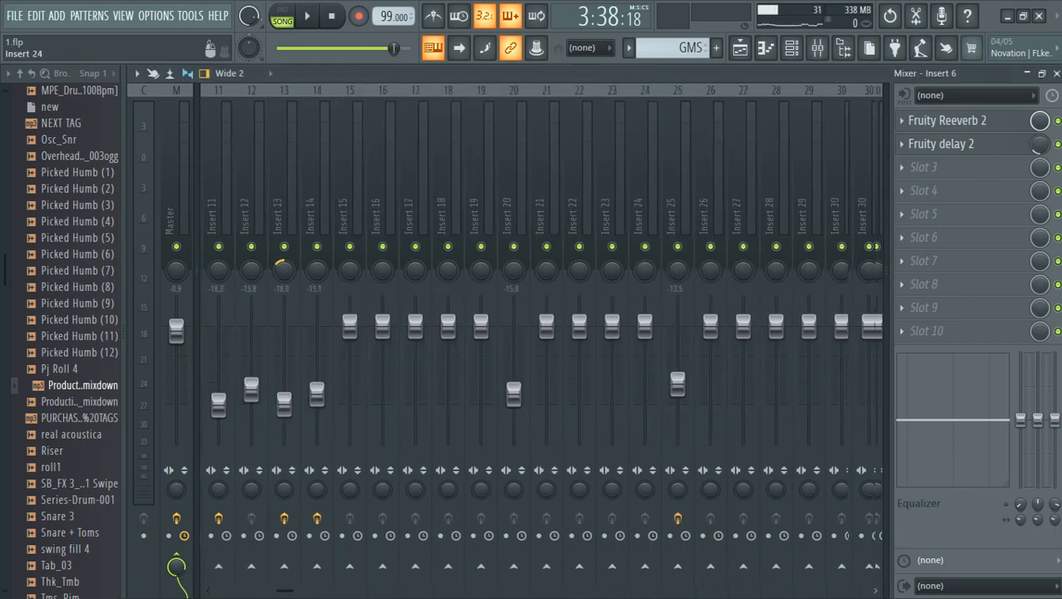
{"action": "scroll", "coordinate": [645, 192], "scroll_direction": "down", "scroll_amount": 15}
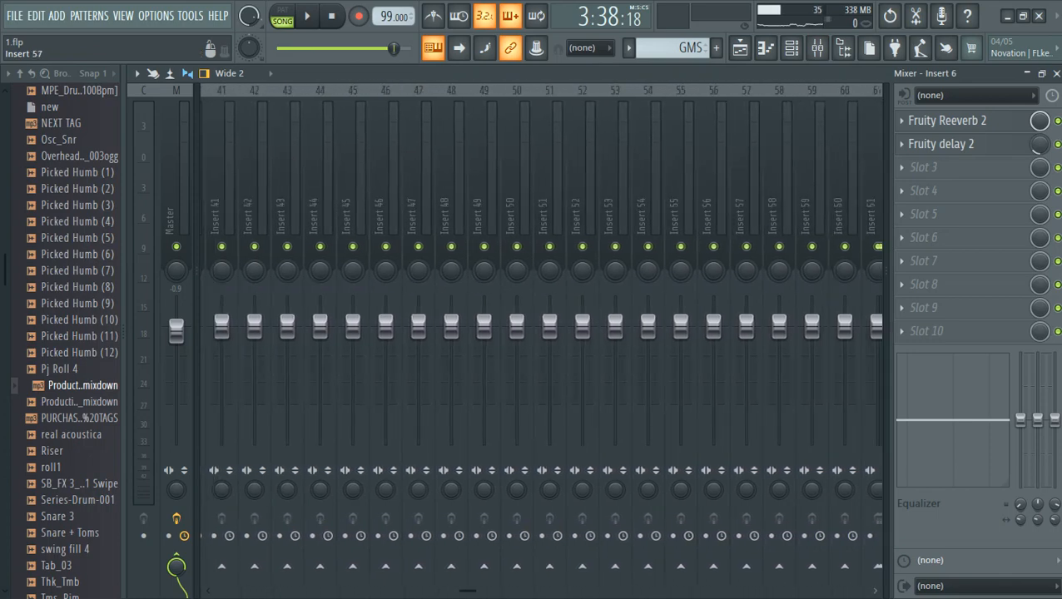
{"action": "scroll", "coordinate": [512, 321], "scroll_direction": "up", "scroll_amount": 13}
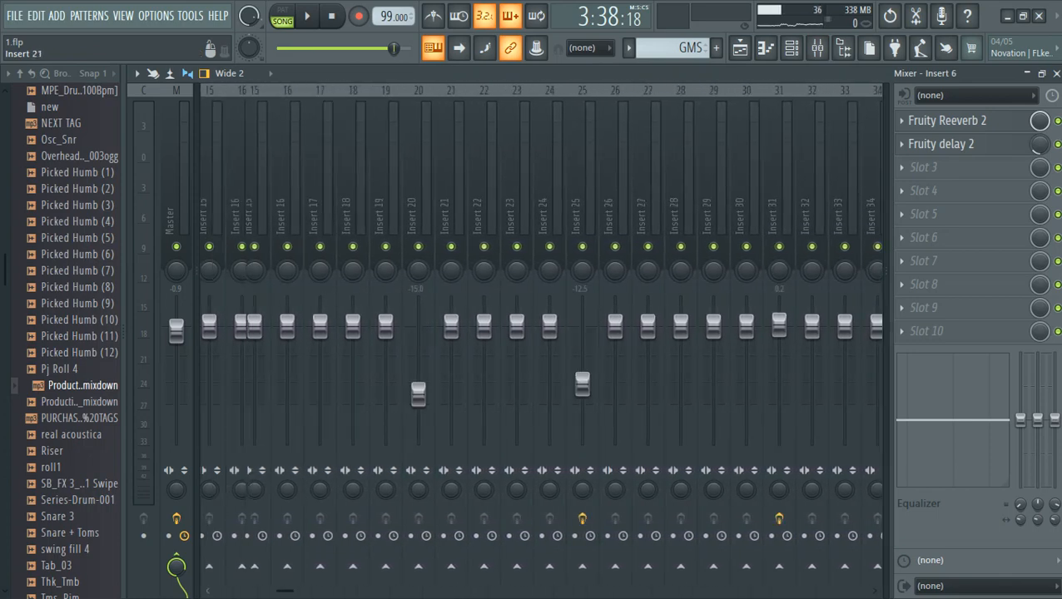
{"action": "scroll", "coordinate": [433, 320], "scroll_direction": "up", "scroll_amount": 7}
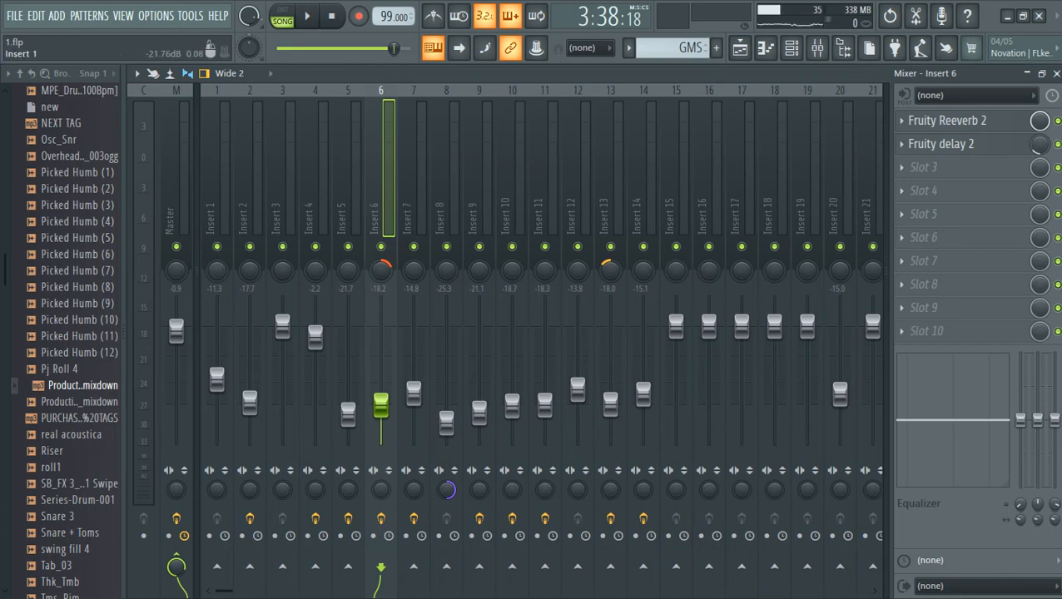
Inspect the effect slots of mixer tracks Insert 1, 2, 3, 5, 6, 7, 12, 13 and 10.
{"action": "left_click", "coordinate": [217, 191]}
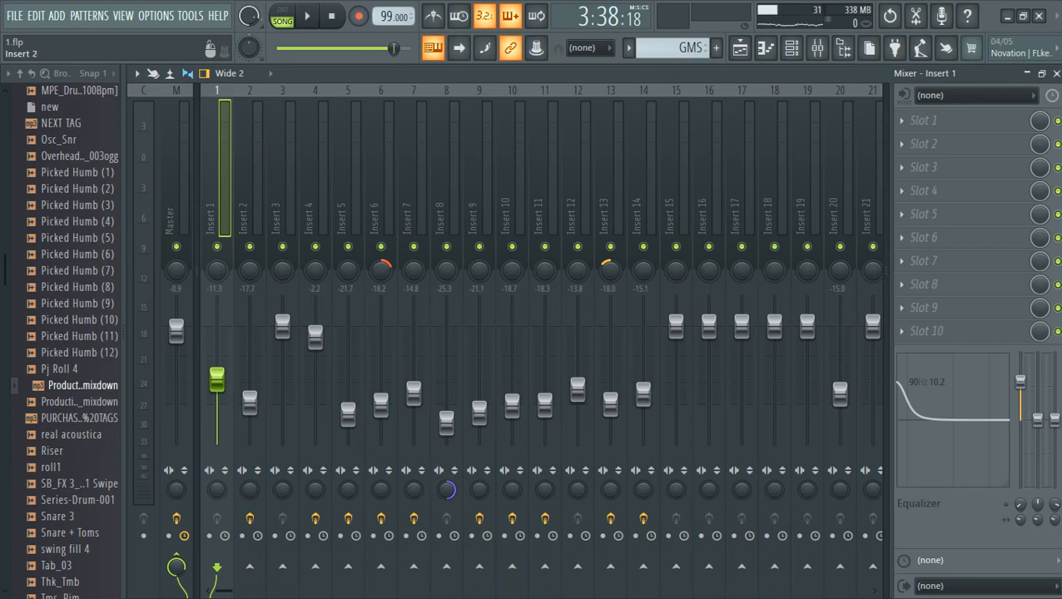
{"action": "left_click", "coordinate": [250, 191]}
{"action": "left_click", "coordinate": [282, 191]}
{"action": "left_click", "coordinate": [348, 192]}
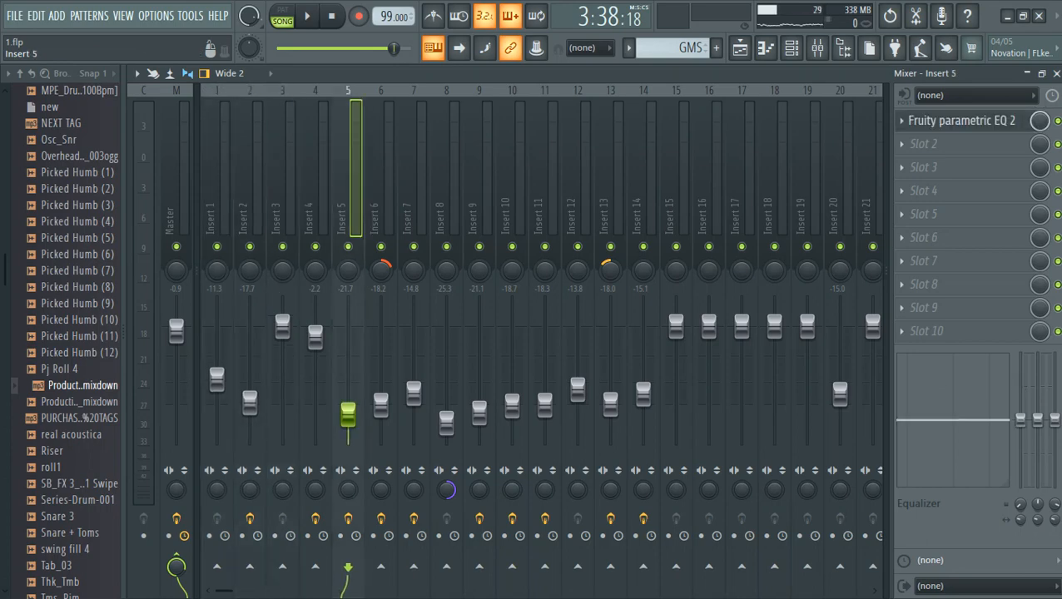
{"action": "left_click", "coordinate": [381, 191]}
{"action": "left_click", "coordinate": [414, 192]}
{"action": "left_click", "coordinate": [578, 191]}
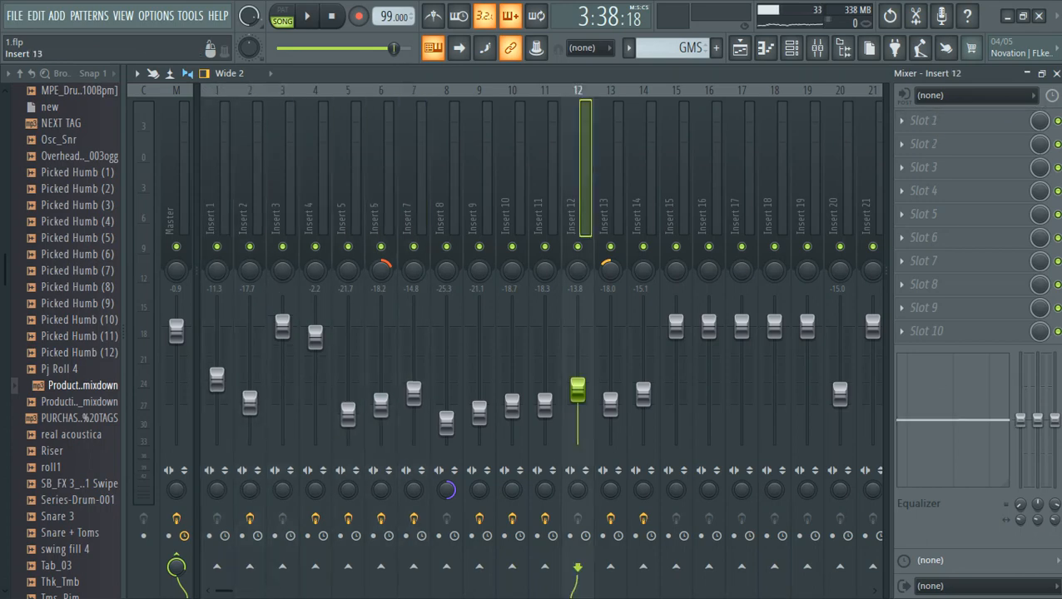
{"action": "left_click", "coordinate": [611, 192]}
{"action": "left_click", "coordinate": [512, 191]}
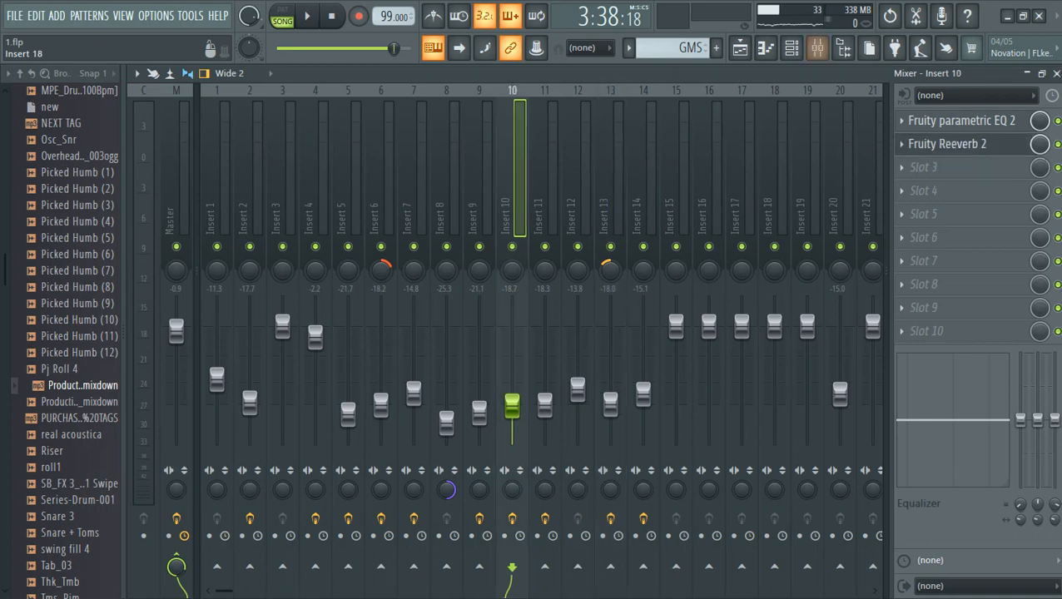
Show the channel rack and browse through the patterns to Pattern 11 with the C_HH and ML_Shk6 steps.
{"action": "left_click", "coordinate": [792, 49]}
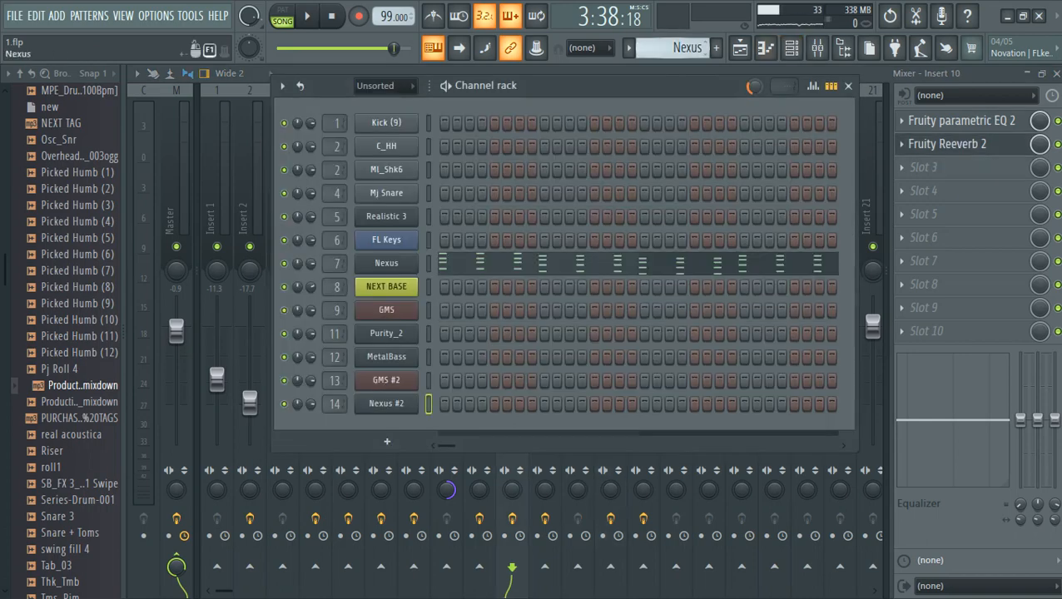
{"action": "key", "text": "KP_Add"}
{"action": "key", "text": "KP_Add"}
{"action": "key", "text": "KP_Add"}
{"action": "key", "text": "KP_Add"}
{"action": "key", "text": "KP_Add"}
{"action": "key", "text": "KP_Add"}
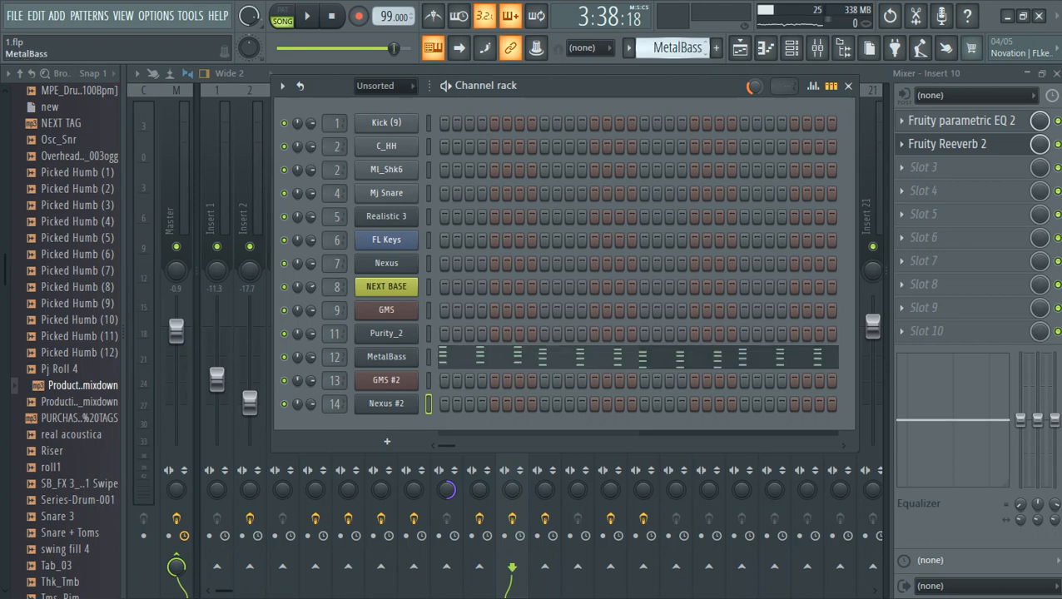
{"action": "key", "text": "KP_Subtract"}
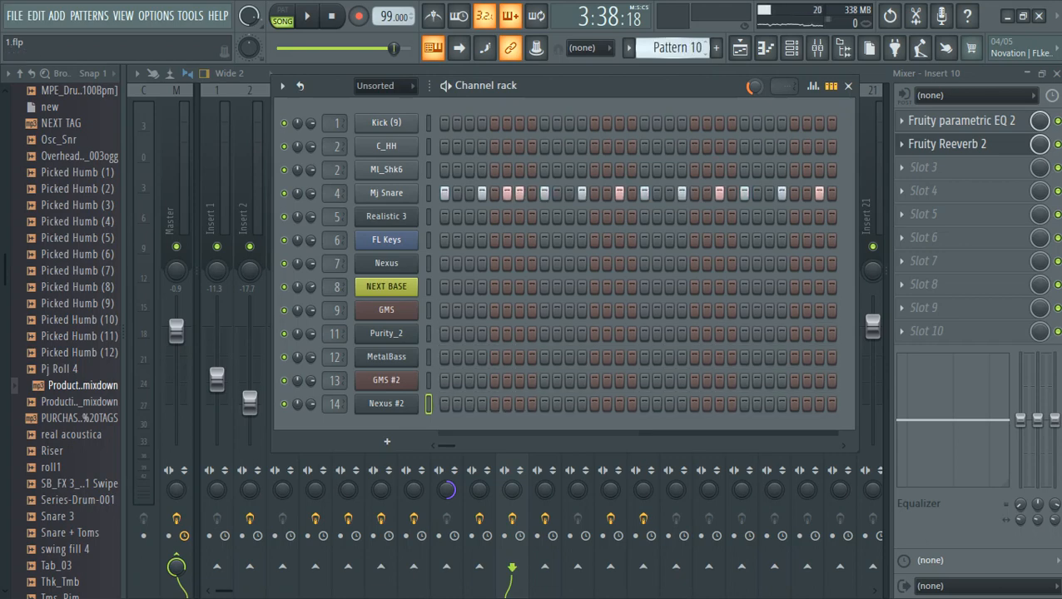
{"action": "key", "text": "KP_Add"}
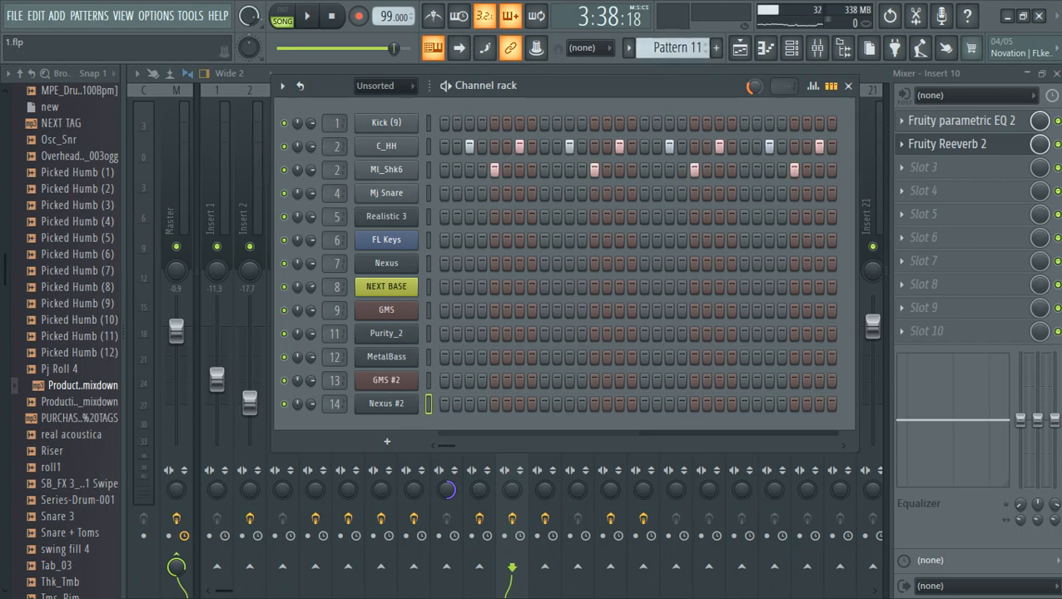
Switch playback to pattern mode, play Pattern 11 from the start and stop it.
{"action": "left_click", "coordinate": [282, 15]}
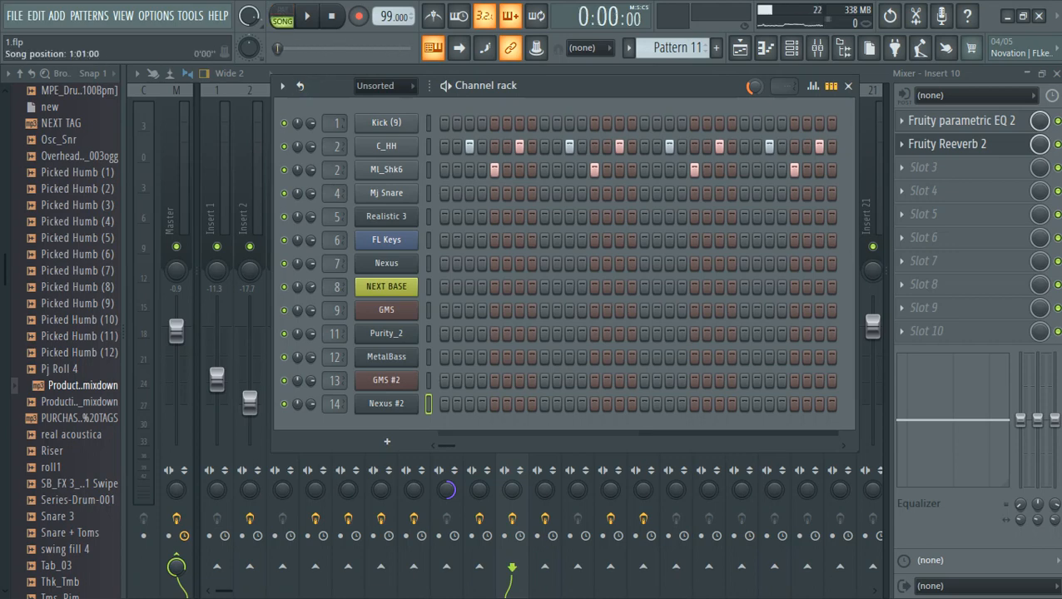
{"action": "key", "text": "space"}
{"action": "key", "text": "space"}
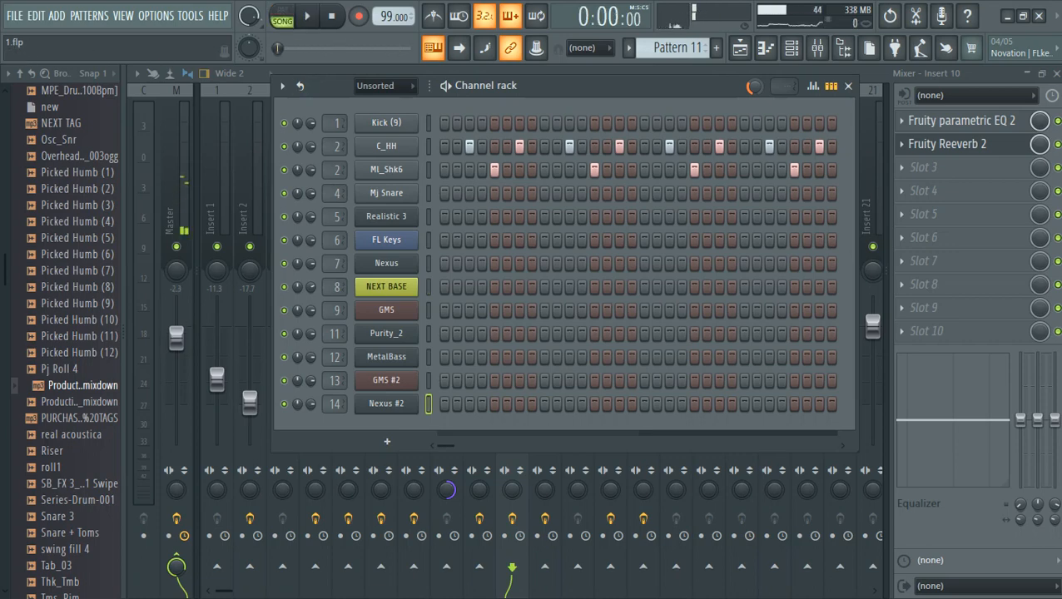
{"action": "key", "text": "l"}
{"action": "key", "text": "space"}
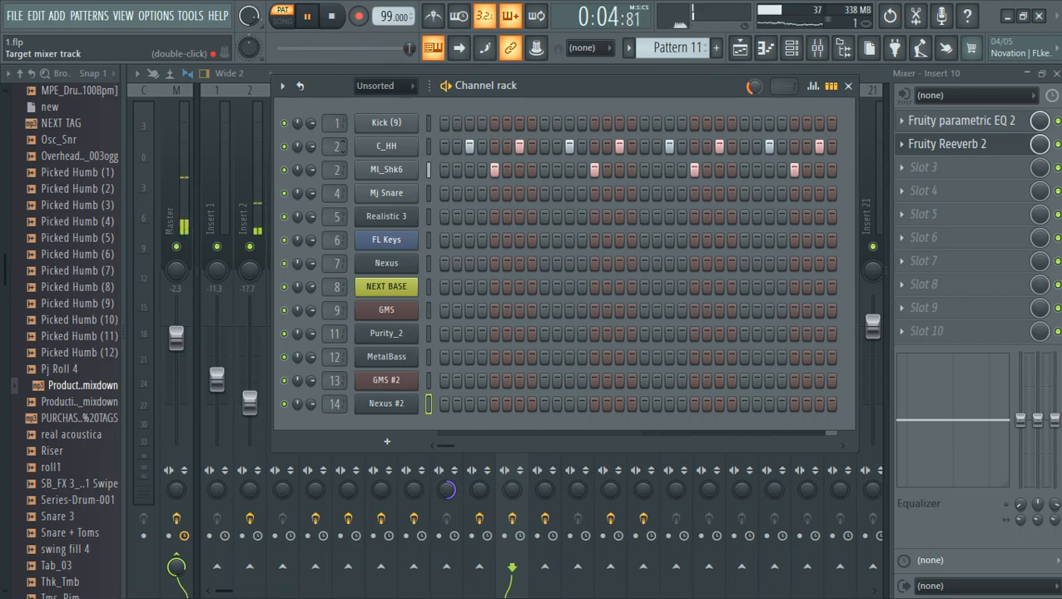
{"action": "key", "text": "space"}
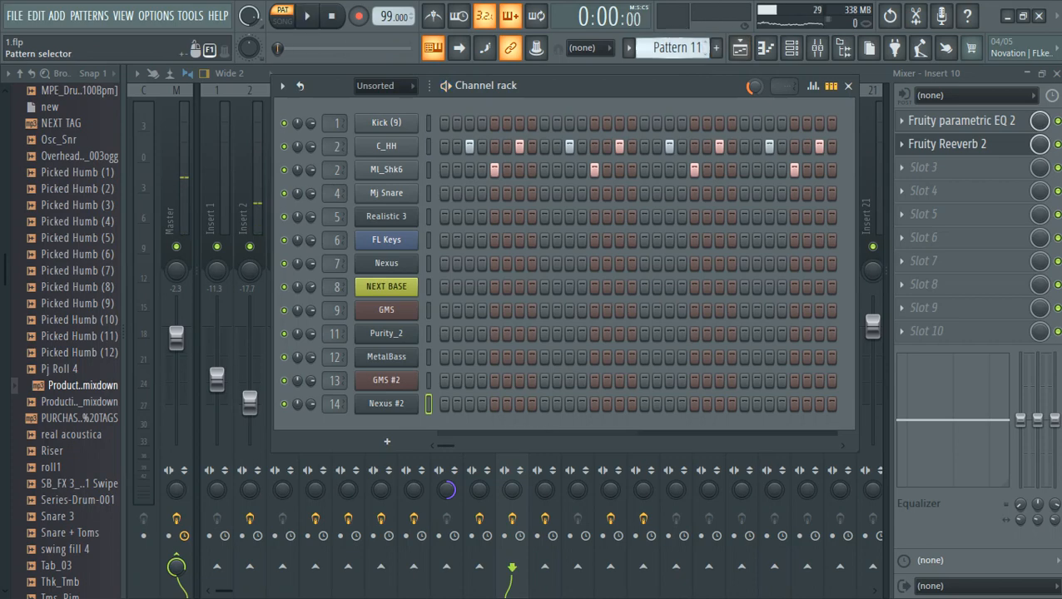
Select Pattern 12, show the mixer track of the Kick (9) channel, and play the pattern to check its level.
{"action": "scroll", "coordinate": [673, 49], "scroll_direction": "up", "scroll_amount": 1}
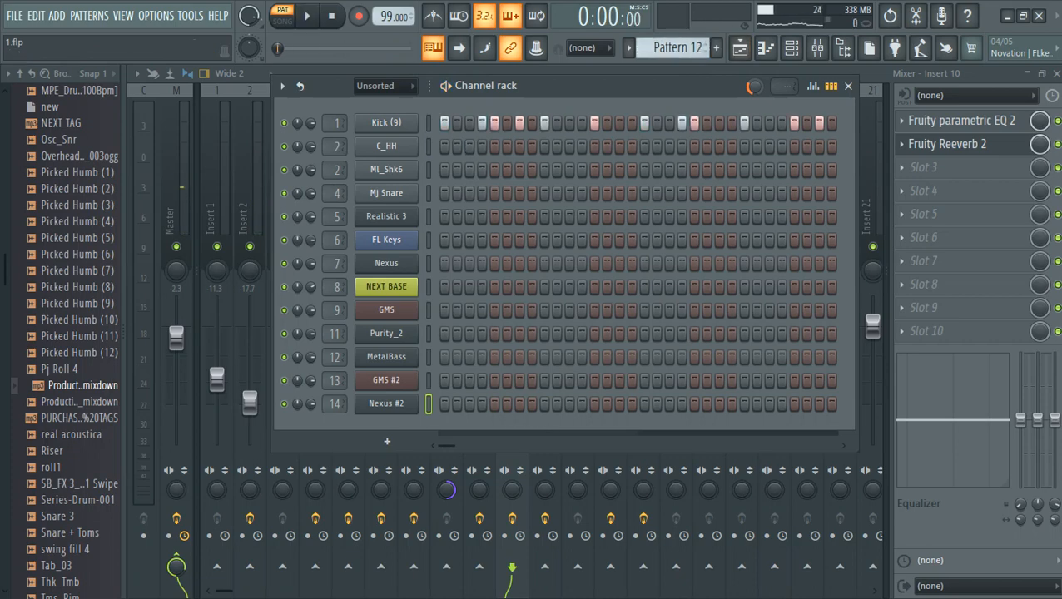
{"action": "double_click", "coordinate": [334, 123]}
{"action": "key", "text": "space"}
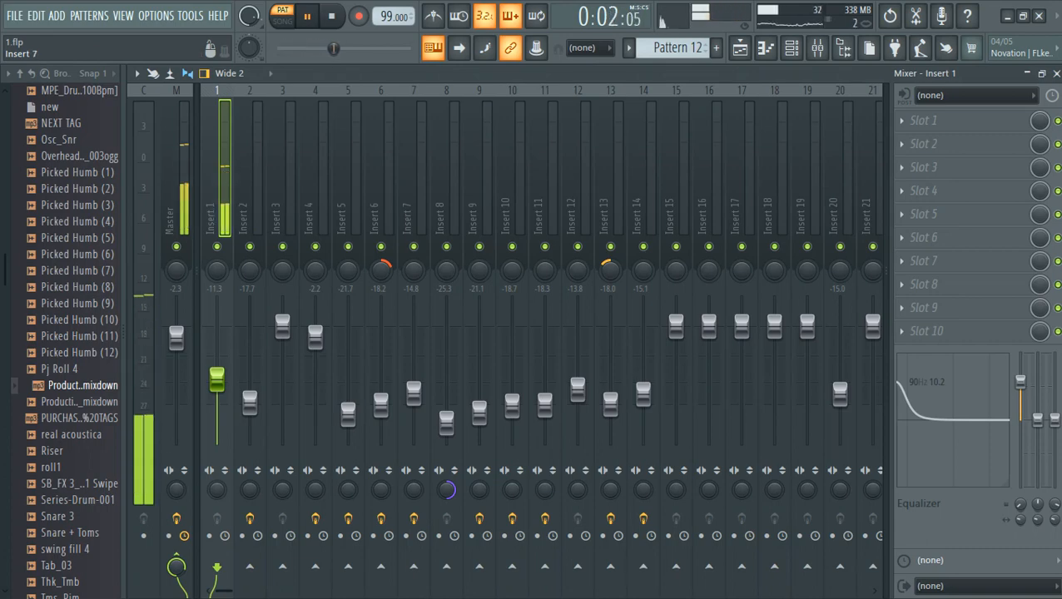
{"action": "key", "text": "space"}
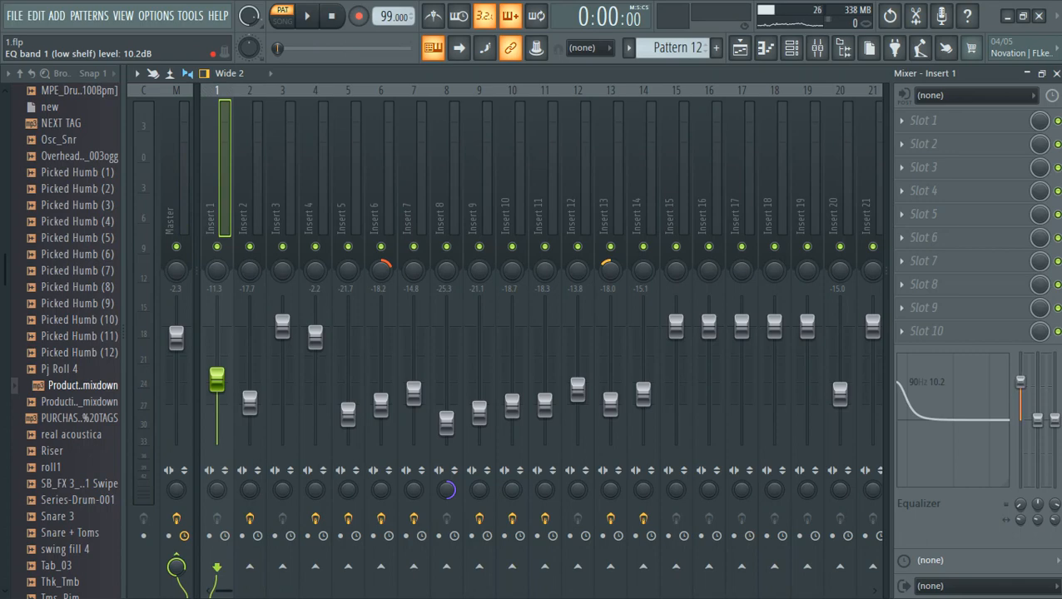
Try lowering the low-shelf level of Insert 1's equalizer to 9.5 dB, and undo the change.
{"action": "mouse_move", "coordinate": [1021, 382]}
{"action": "left_mouse_down"}
{"action": "mouse_move", "coordinate": [1021, 393]}
{"action": "mouse_move", "coordinate": [1021, 383]}
{"action": "left_mouse_up"}
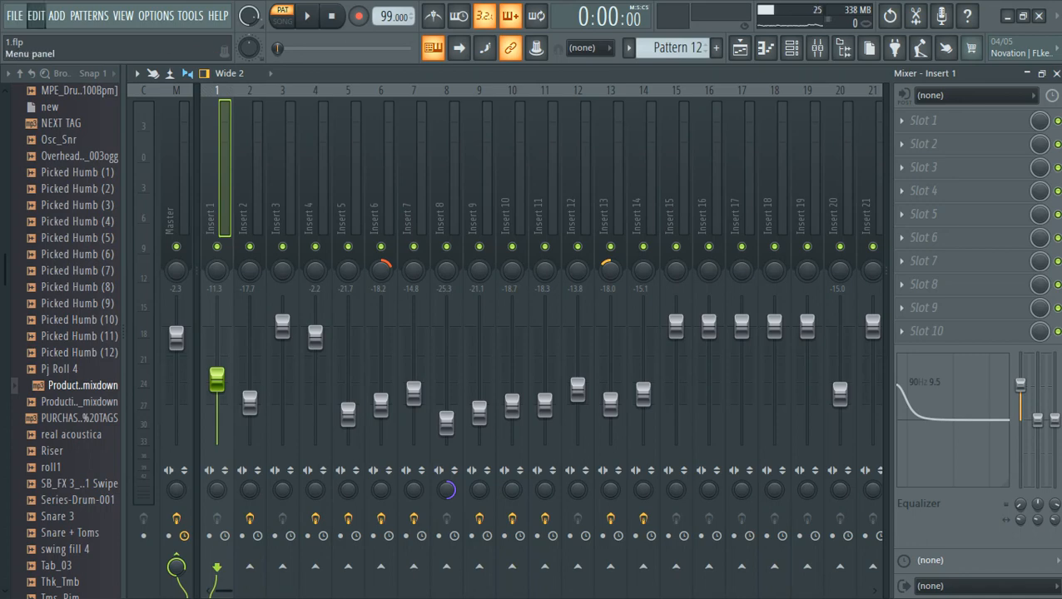
{"action": "left_click", "coordinate": [37, 16]}
{"action": "left_click", "coordinate": [66, 39]}
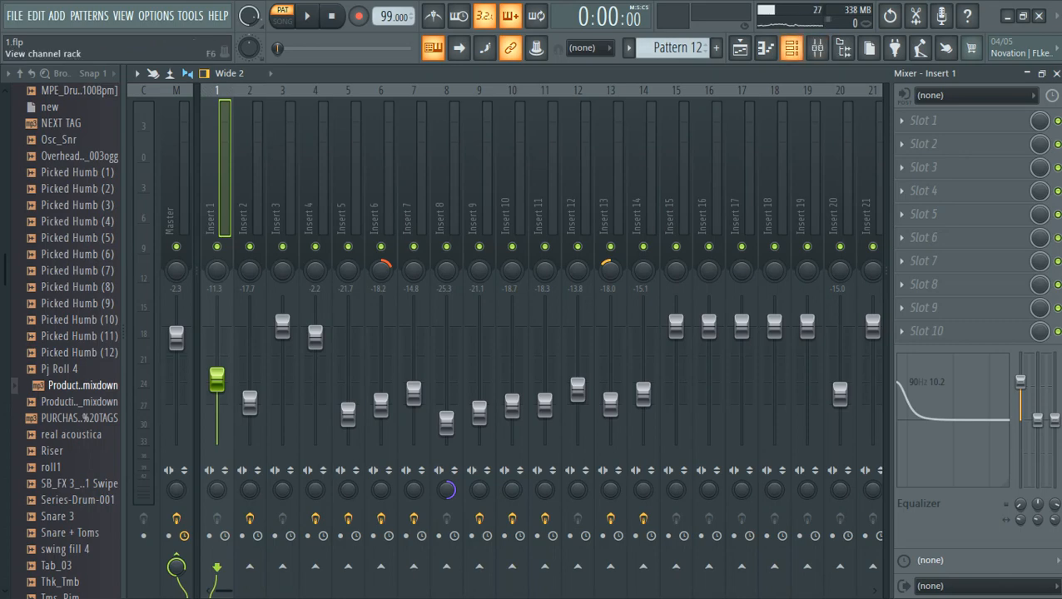
Play Pattern 12 with the channel rack shown, and browse through the patterns to Pattern 10 with the Mj Snare steps.
{"action": "left_click", "coordinate": [792, 47]}
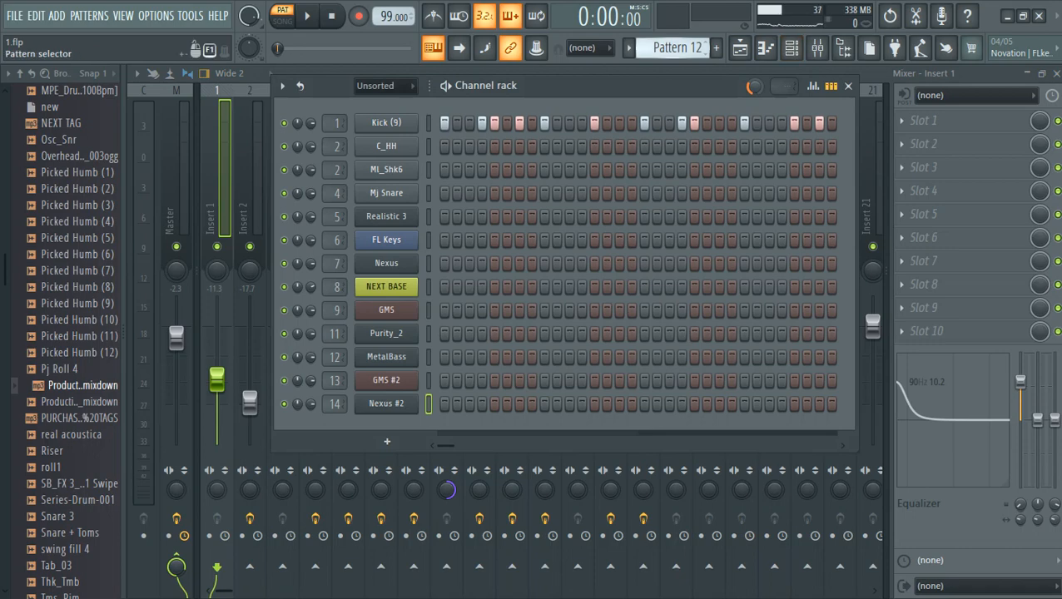
{"action": "key", "text": "space"}
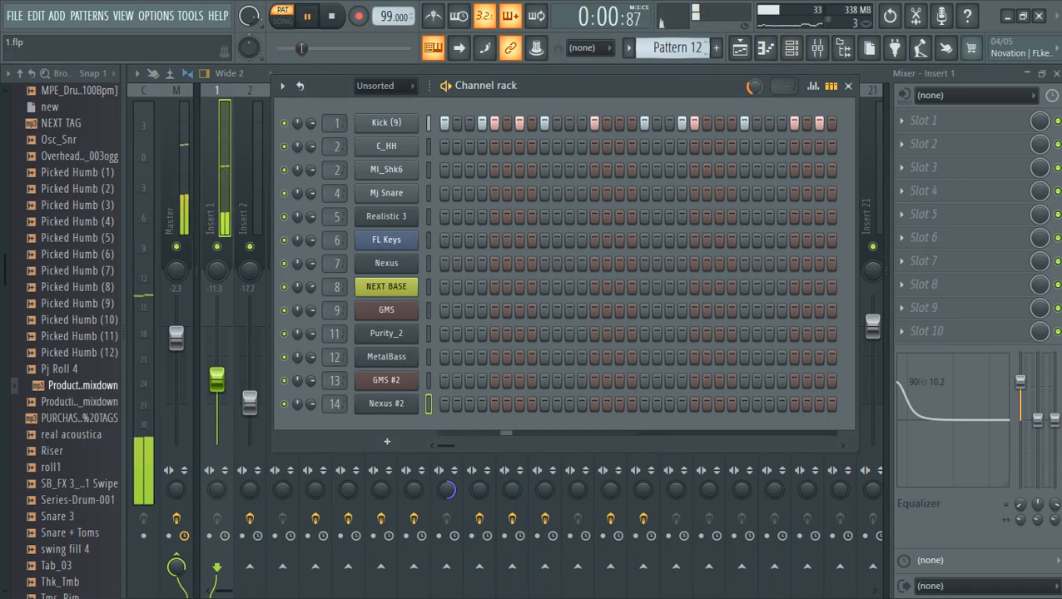
{"action": "key", "text": "KP_Add"}
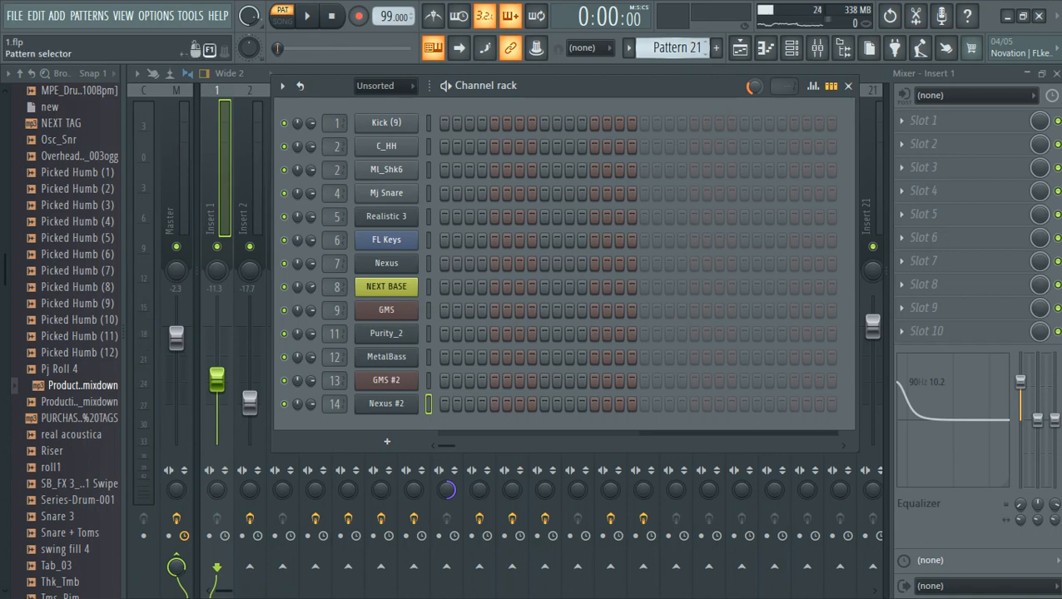
{"action": "key", "text": "KP_Add"}
{"action": "key", "text": "KP_Add"}
{"action": "key", "text": "KP_Add"}
{"action": "key", "text": "KP_Add"}
{"action": "key", "text": "KP_Add"}
{"action": "key", "text": "KP_Add"}
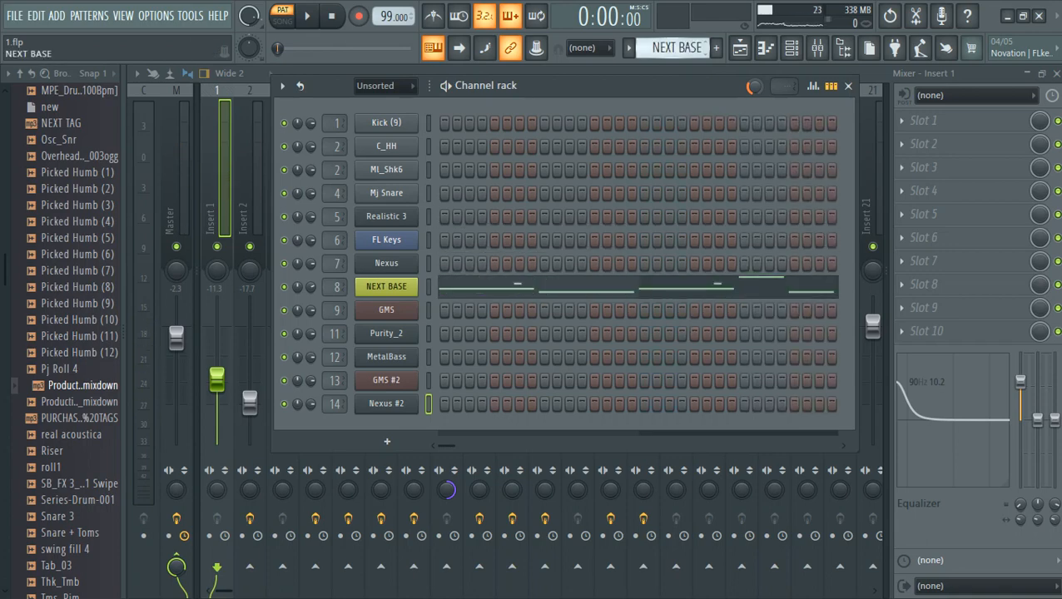
{"action": "key", "text": "KP_Add"}
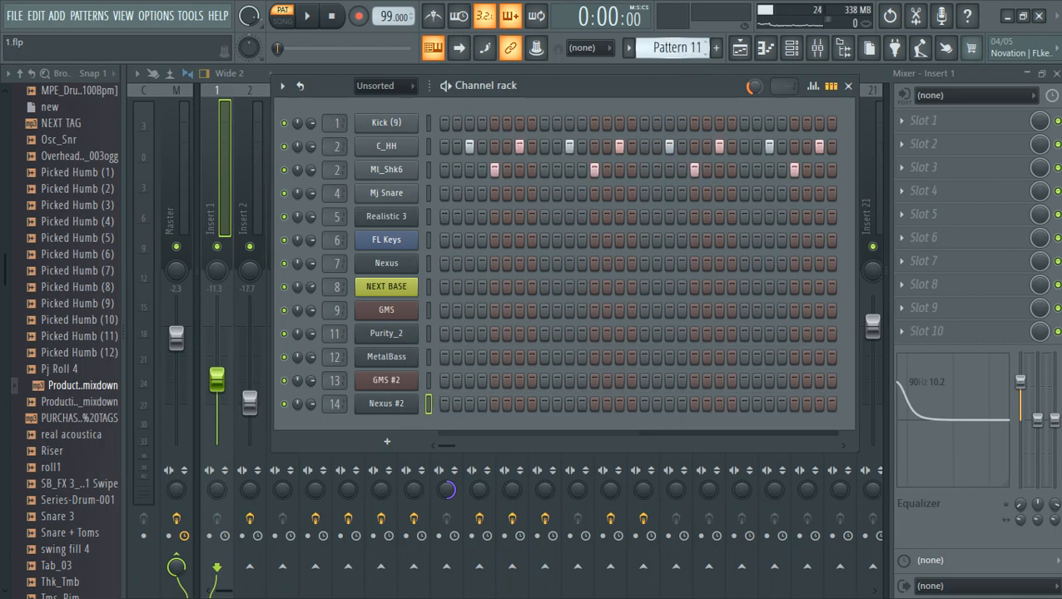
{"action": "key", "text": "KP_Subtract"}
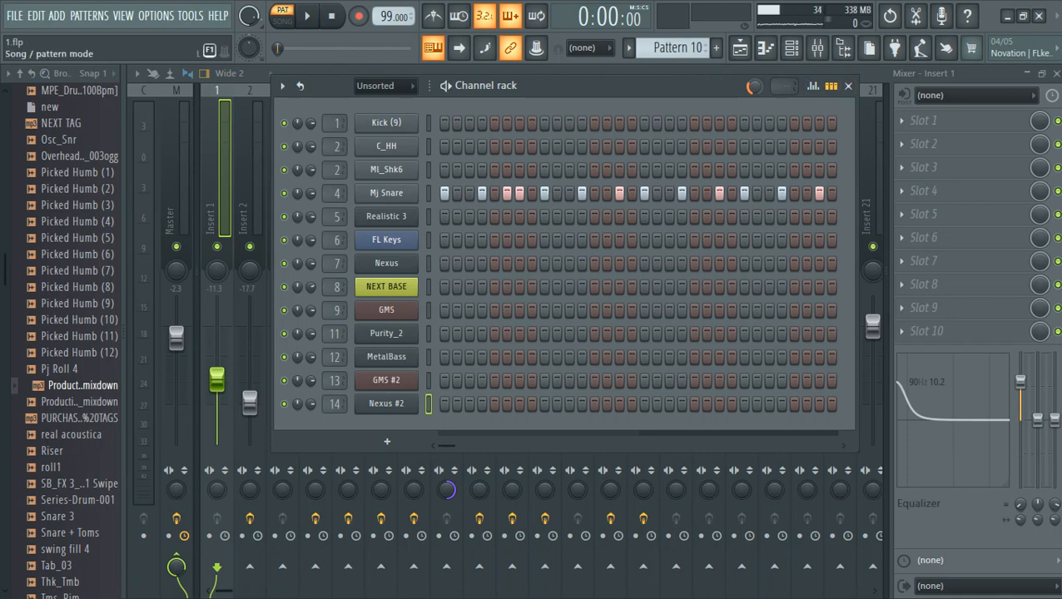
Play Pattern 10, show the Mj Snare channel's mixer track Insert 4, and stop the playback.
{"action": "key", "text": "space"}
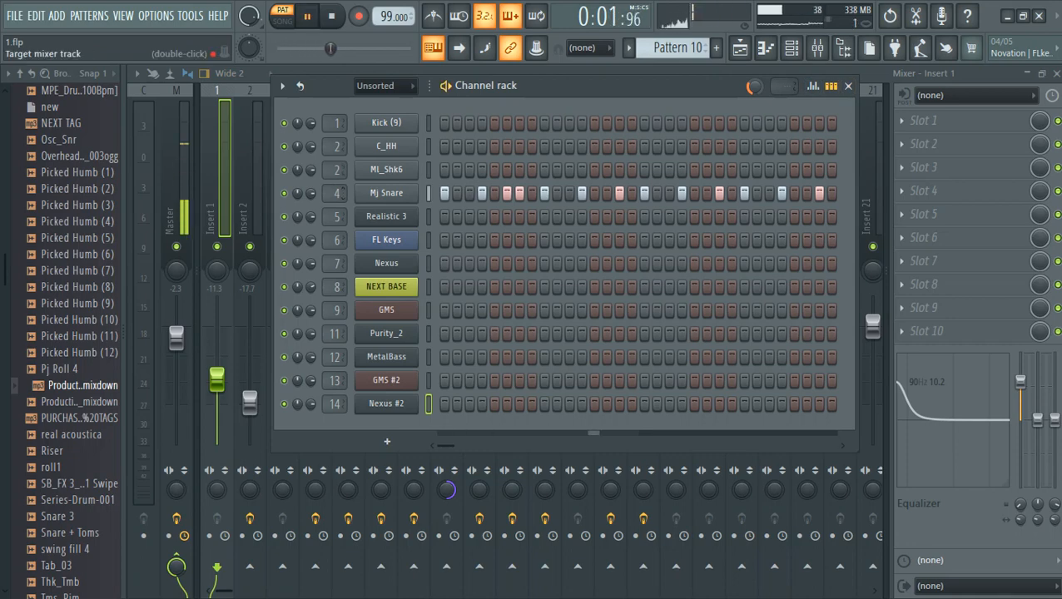
{"action": "double_click", "coordinate": [336, 194]}
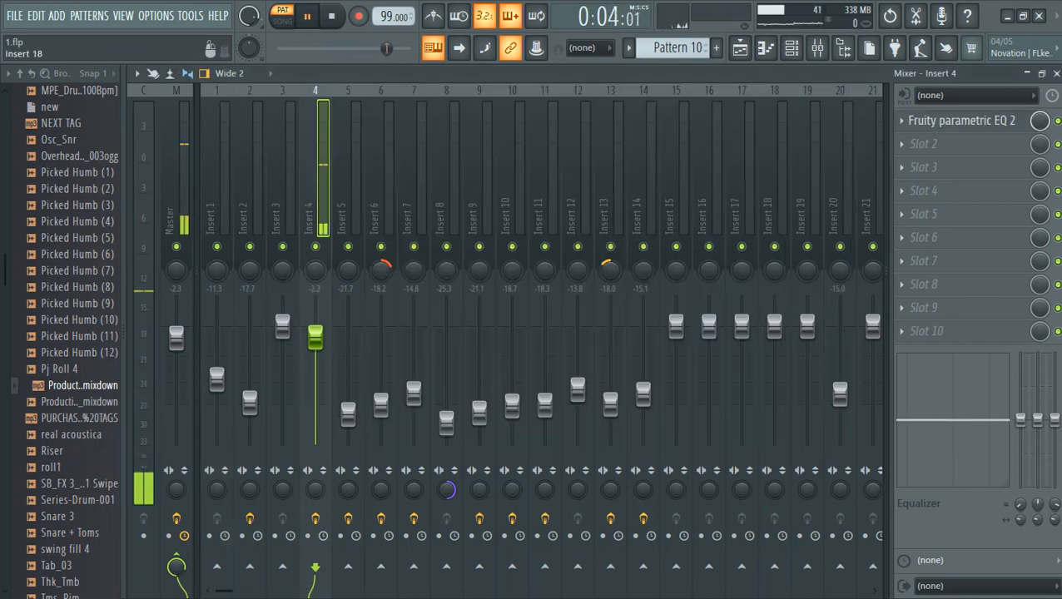
{"action": "key", "text": "space"}
Try lowering the main level of Insert 4's Fruity parametric EQ 2, play Pattern 10, undo the change and close the equalizer.
{"action": "left_click", "coordinate": [961, 121]}
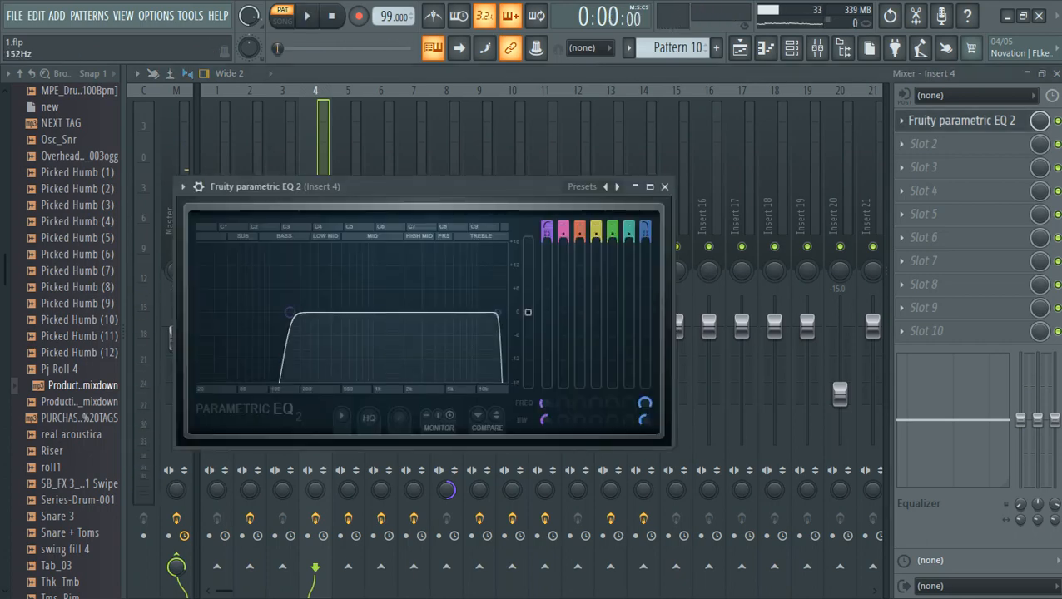
{"action": "left_click_drag", "start_coordinate": [527, 312], "coordinate": [527, 326]}
{"action": "key", "text": "space"}
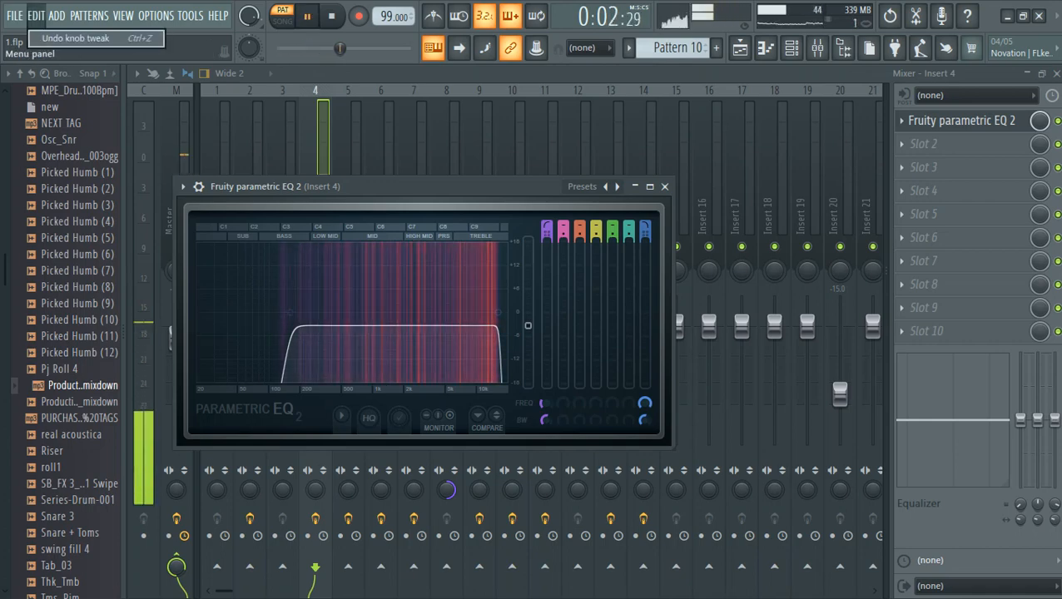
{"action": "left_click", "coordinate": [76, 38]}
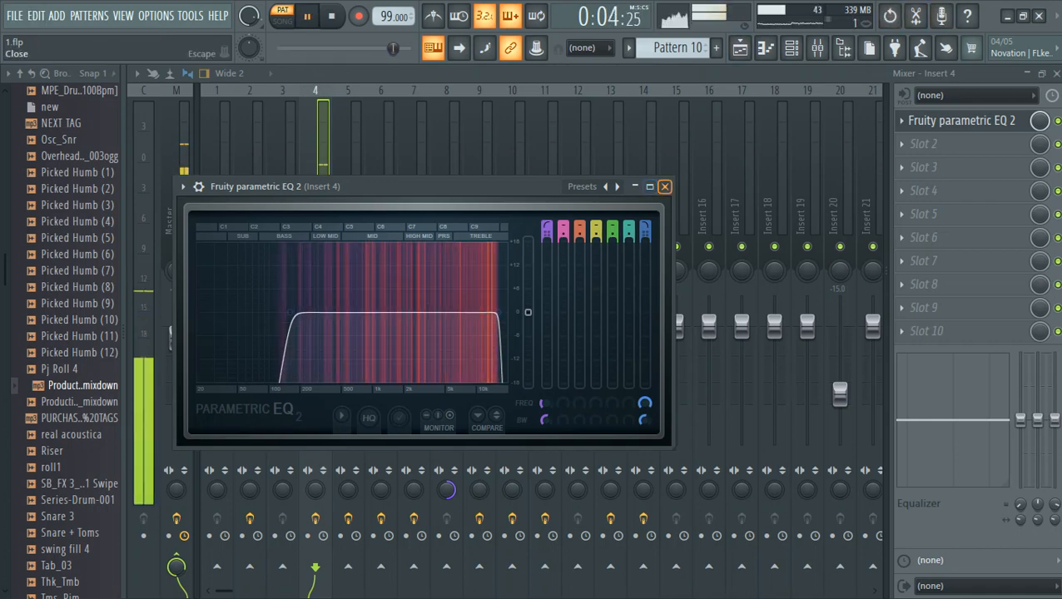
{"action": "left_click", "coordinate": [664, 186]}
{"action": "key", "text": "space"}
Show the channel rack, browse forward to Pattern 12, and bring up the playlist arrangement.
{"action": "left_click", "coordinate": [790, 48]}
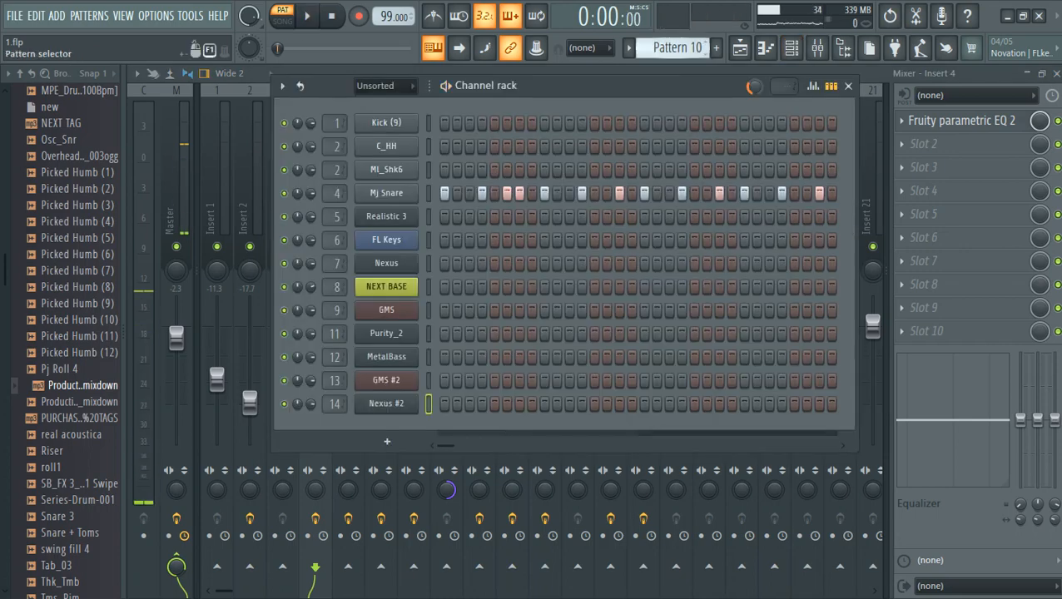
{"action": "scroll", "coordinate": [676, 48], "scroll_direction": "down", "scroll_amount": 2}
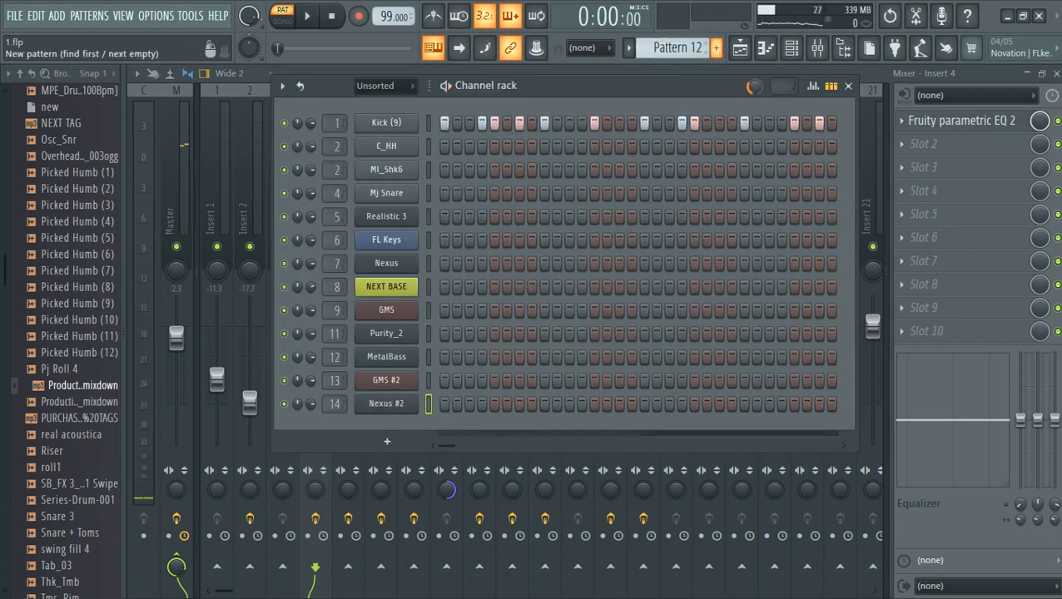
{"action": "left_click", "coordinate": [740, 47]}
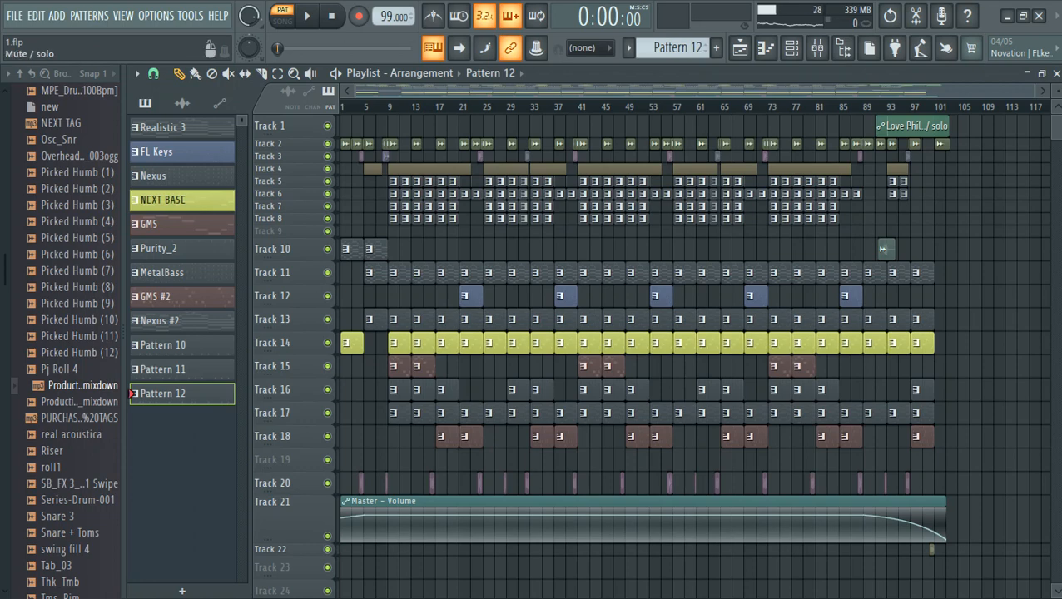
Slightly reduce the height of Track 1 in the playlist and save the project.
{"action": "scroll", "coordinate": [690, 333], "scroll_direction": "down", "scroll_amount": 1}
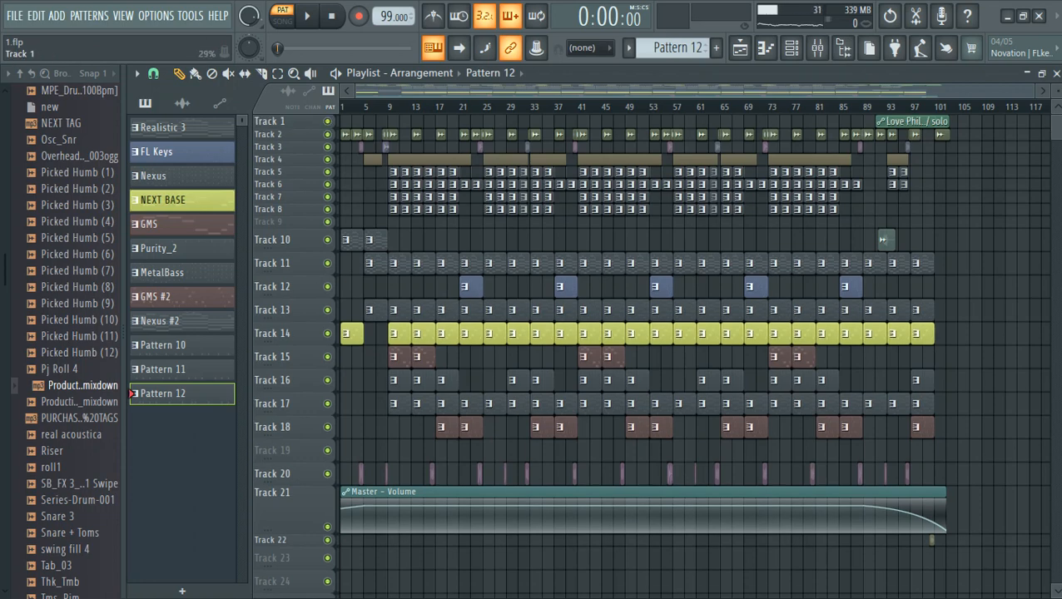
{"action": "left_click_drag", "start_coordinate": [268, 127], "coordinate": [268, 129]}
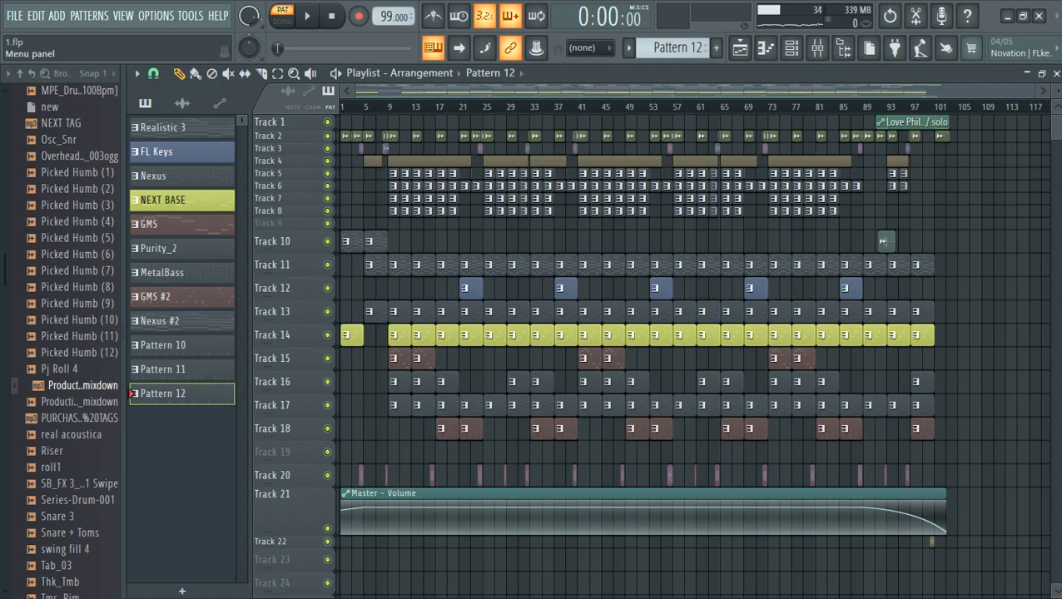
{"action": "left_click", "coordinate": [14, 15]}
{"action": "left_click", "coordinate": [26, 88]}
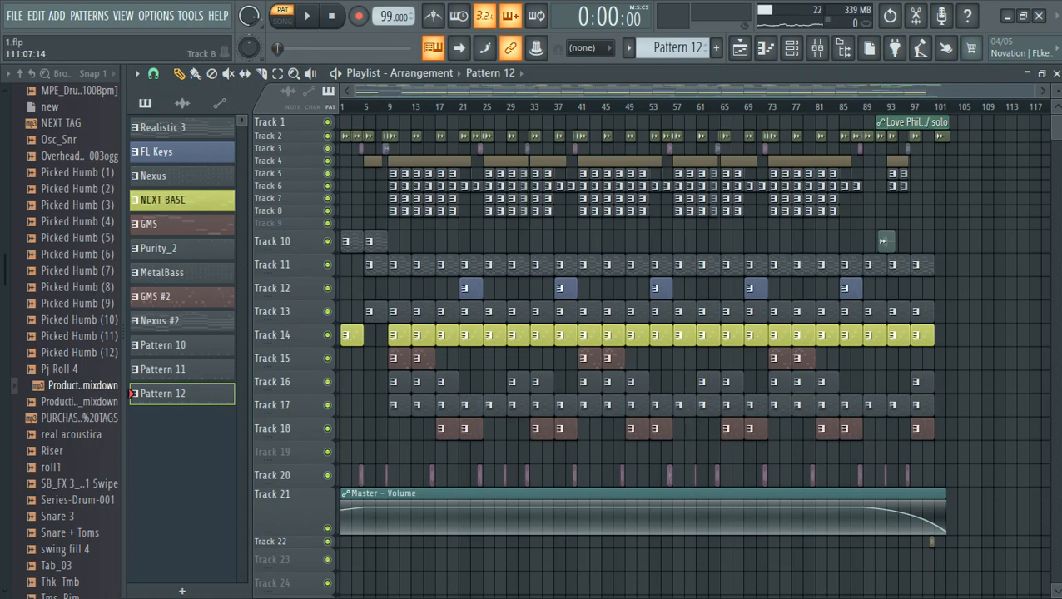
Switch playback to song mode, play the arrangement from the start into the section around bar 25, stop it, and minimize the program.
{"action": "left_click", "coordinate": [307, 15]}
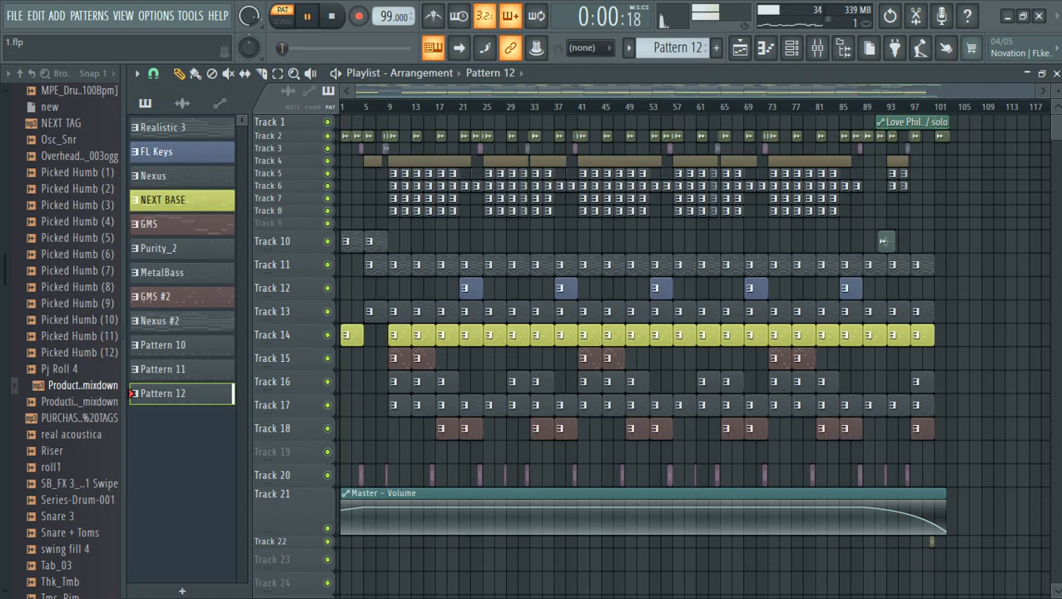
{"action": "left_click", "coordinate": [331, 15]}
{"action": "left_click", "coordinate": [283, 21]}
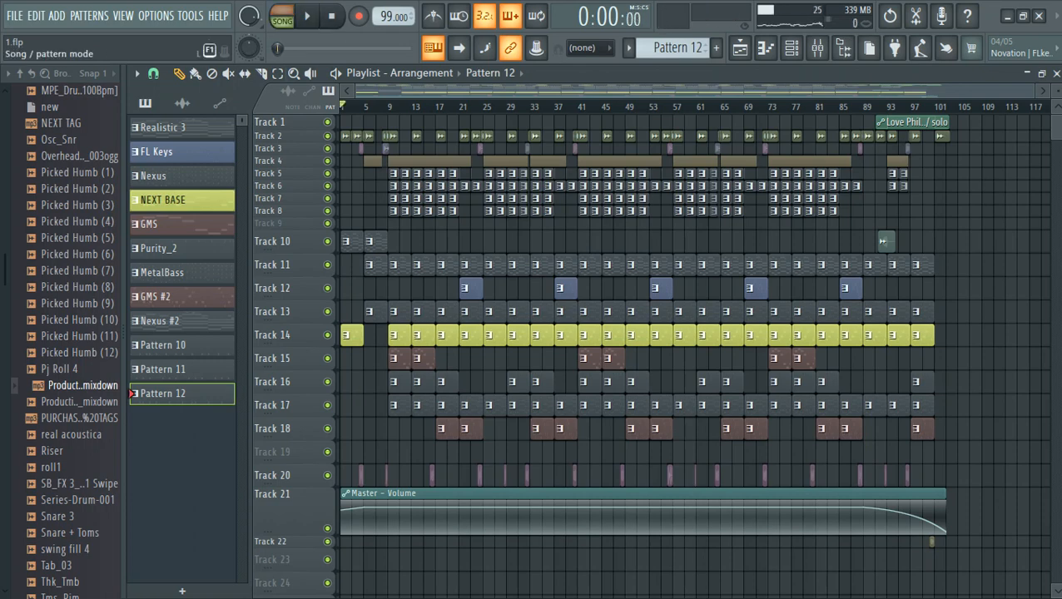
{"action": "key", "text": "space"}
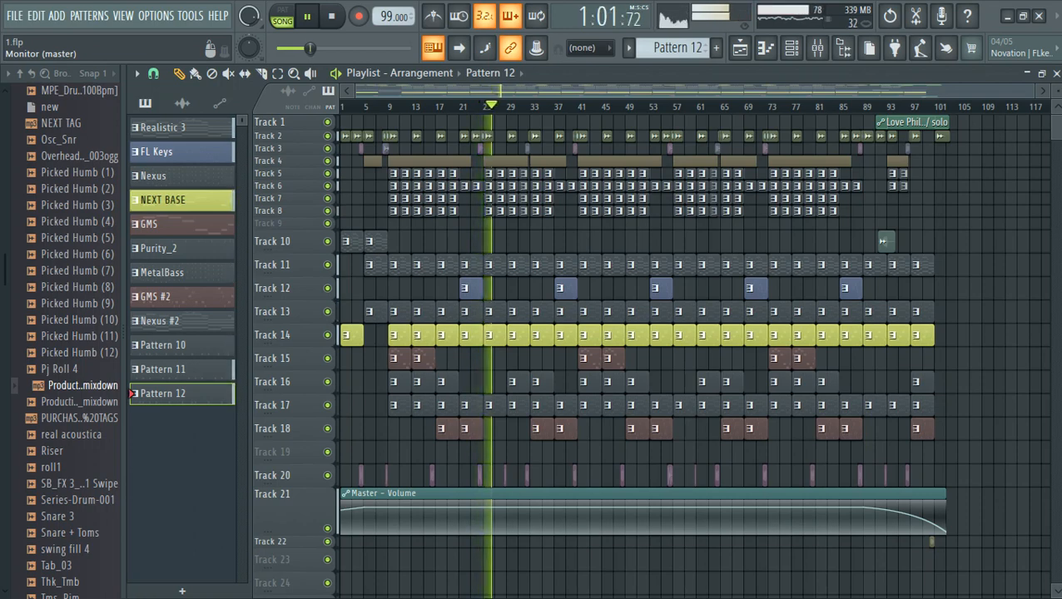
{"action": "key", "text": "space"}
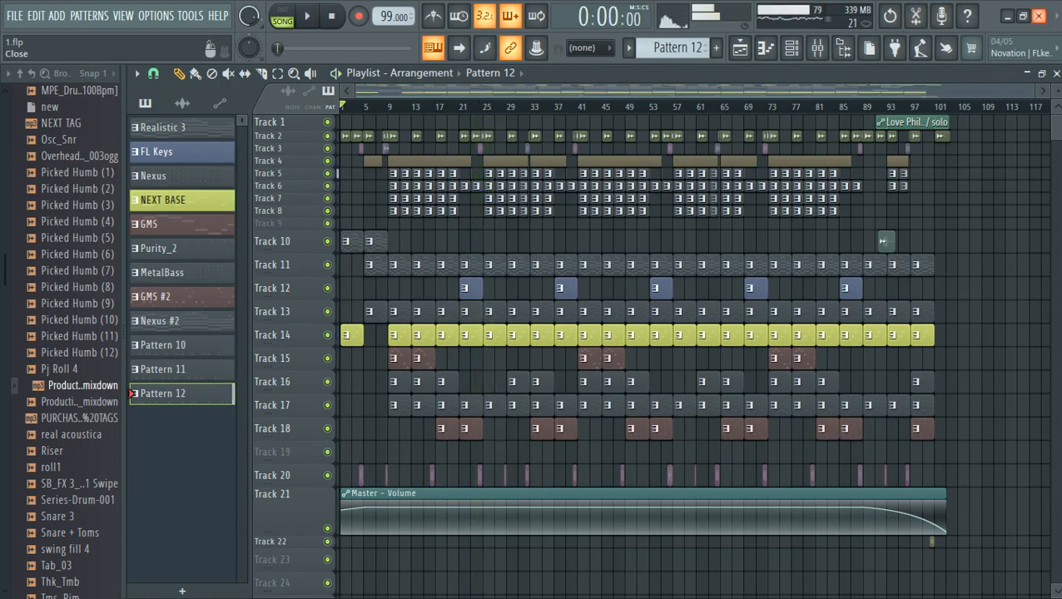
{"action": "left_click", "coordinate": [1006, 16]}
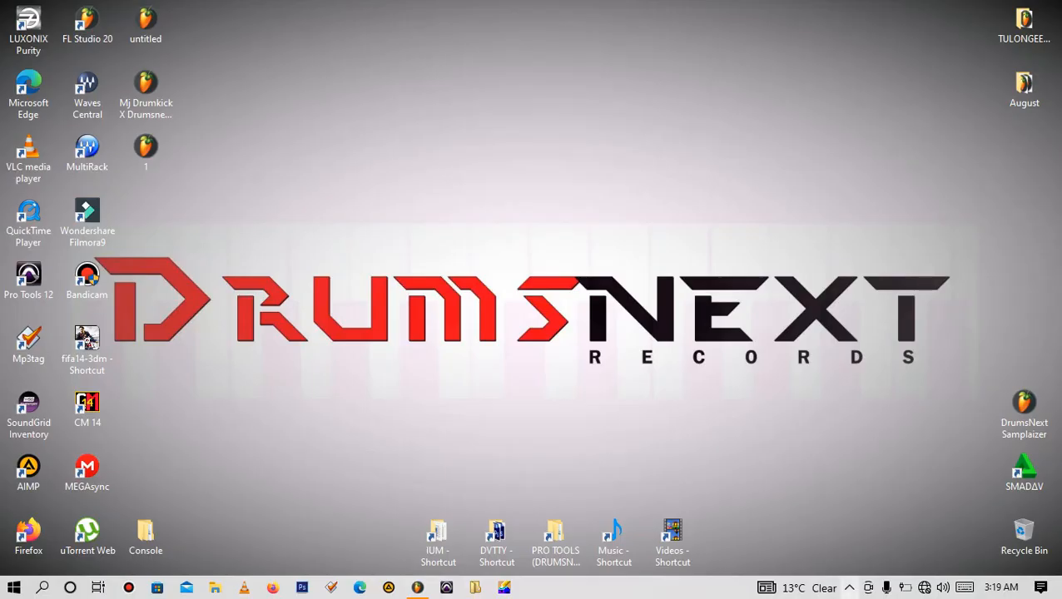